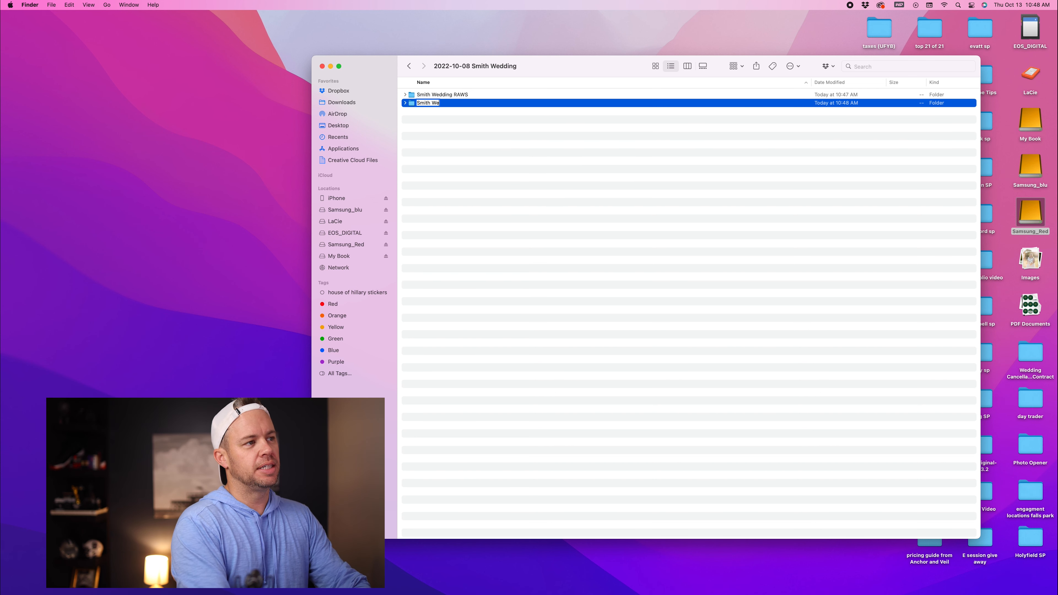
# Step: Confirm the folder name Smith Wedding Culled
pyautogui.press('Return')
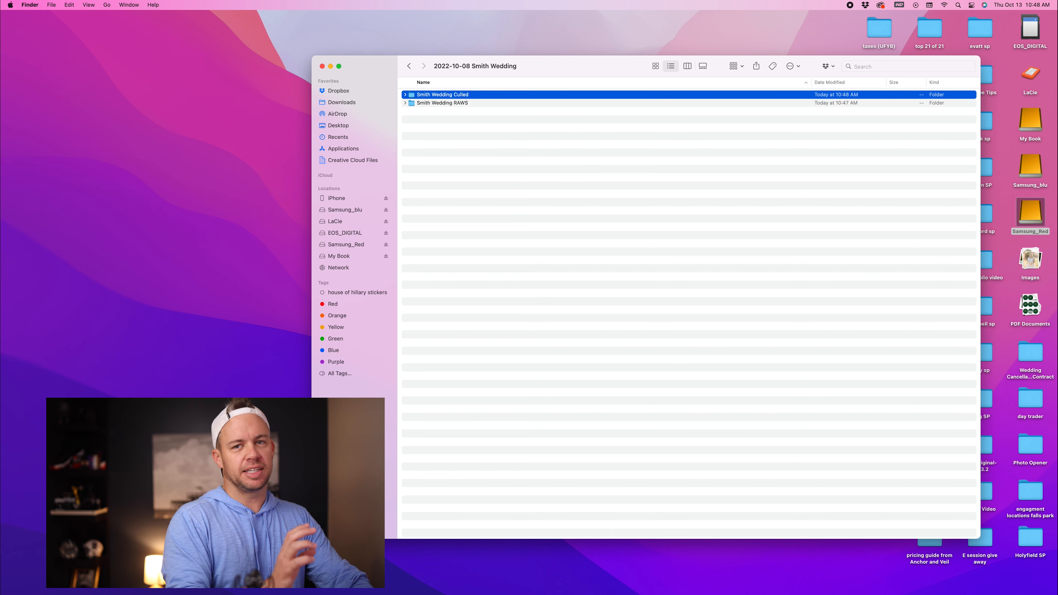
pyautogui.click(435, 118)
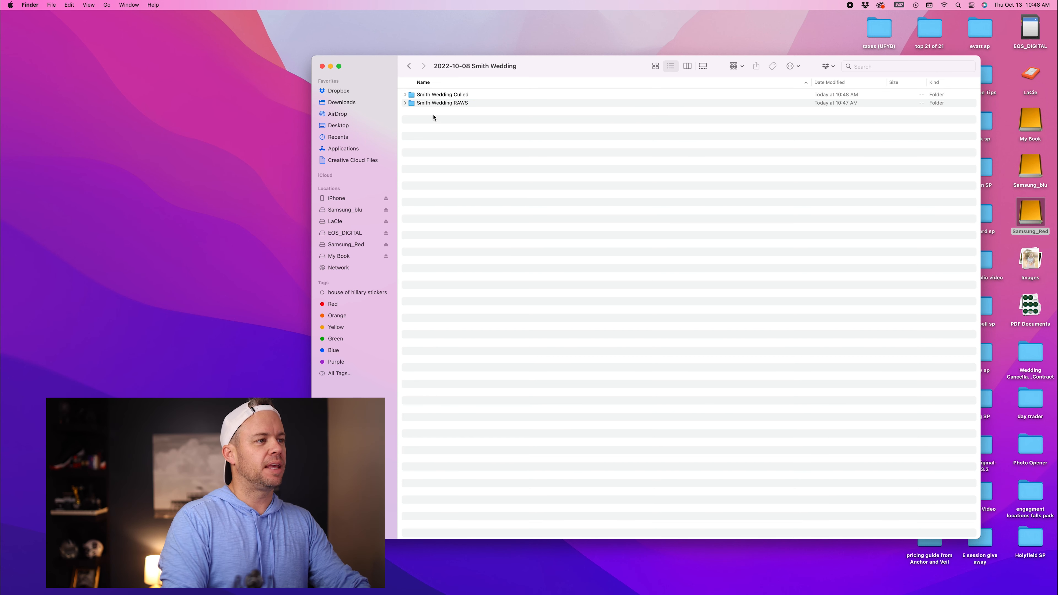
# Step: Create a new folder in 2022-10-08 Smith Wedding named Smith Wedding FINALS
pyautogui.rightClick(433, 118)
pyautogui.click(439, 121)
pyautogui.write('Smith Wedding F')
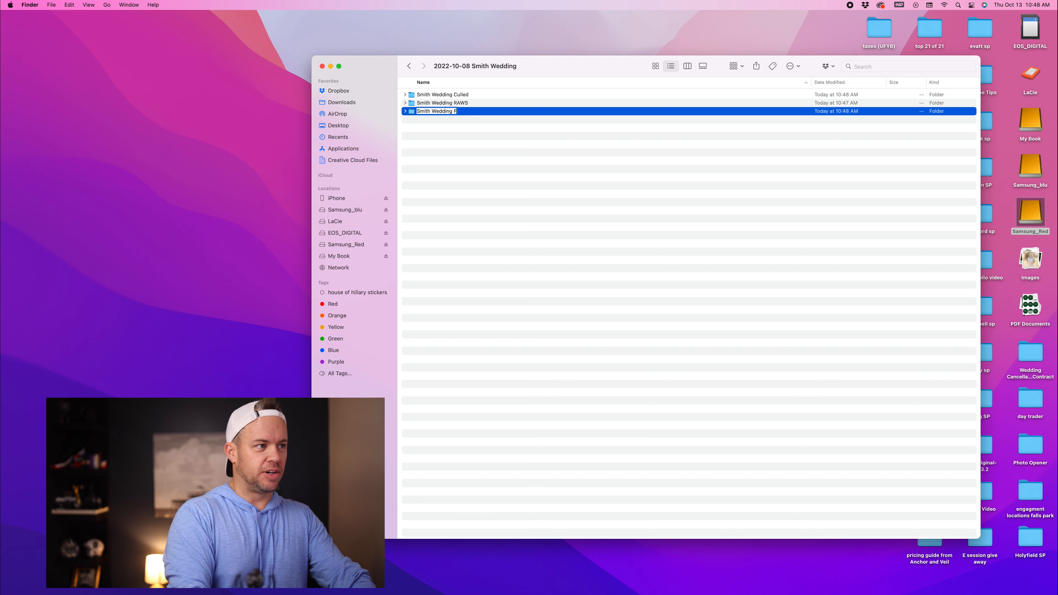
pyautogui.write('INALS')
pyautogui.press('Return')
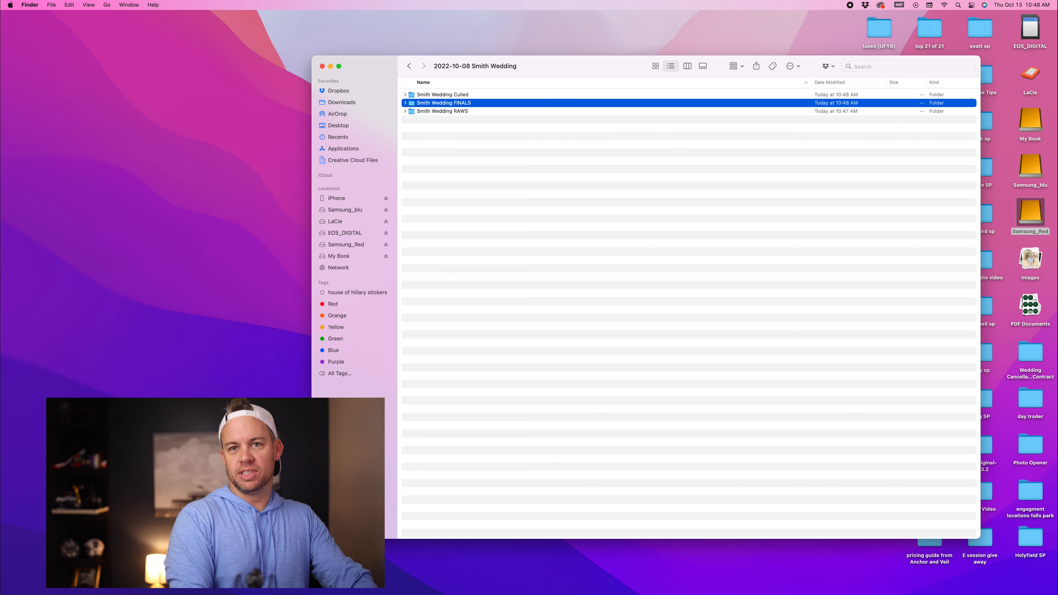
pyautogui.click(431, 126)
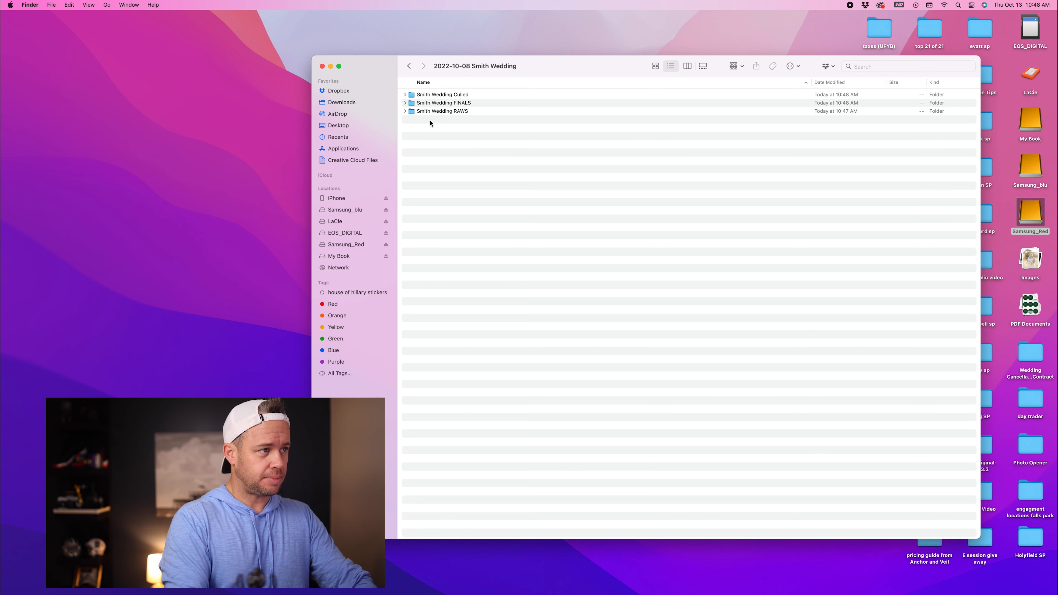
# Step: Create another new folder named Smith Wedding BLOG/VENDORS
pyautogui.rightClick(430, 123)
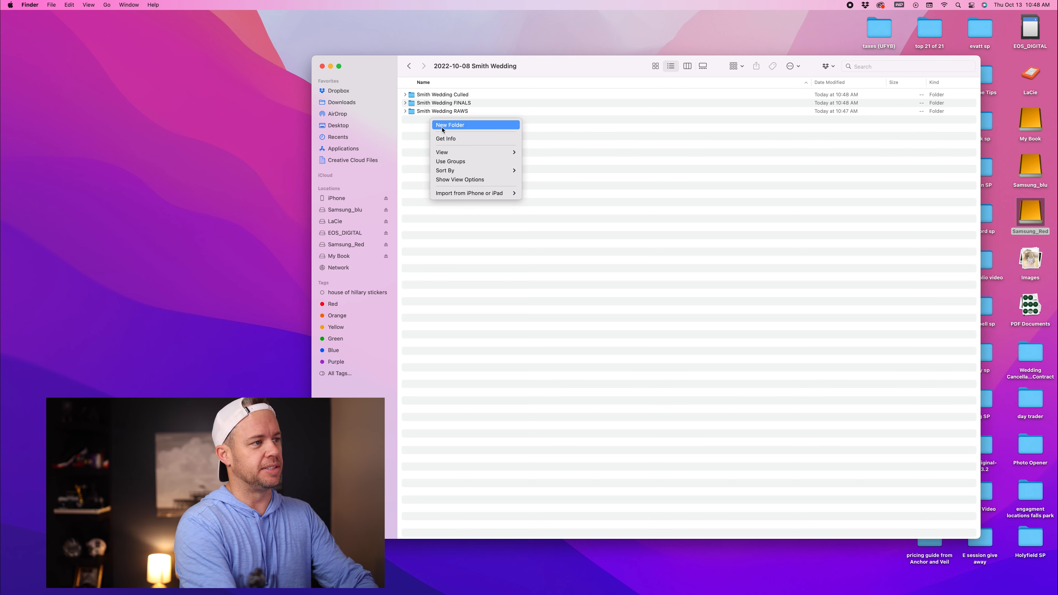
pyautogui.click(443, 125)
pyautogui.write('S')
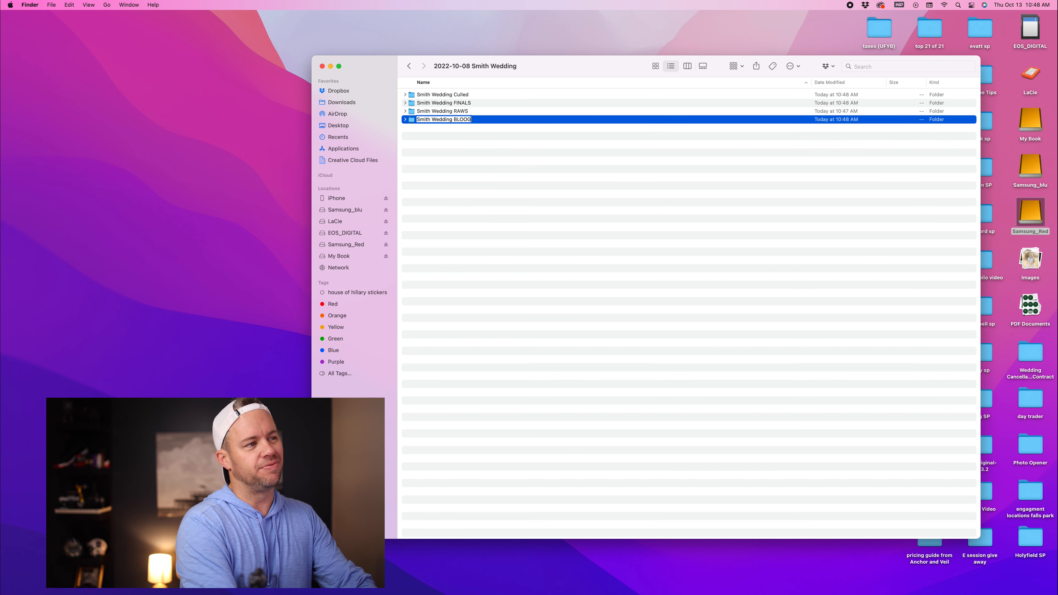
pyautogui.write('mith Wedding BLOG/VENDORS')
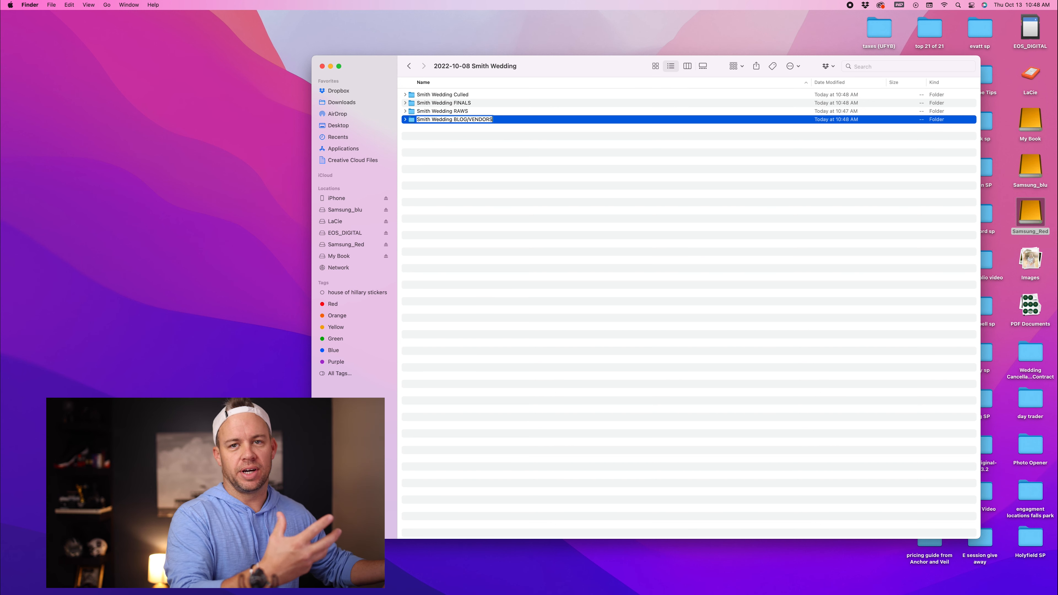
pyautogui.press('Return')
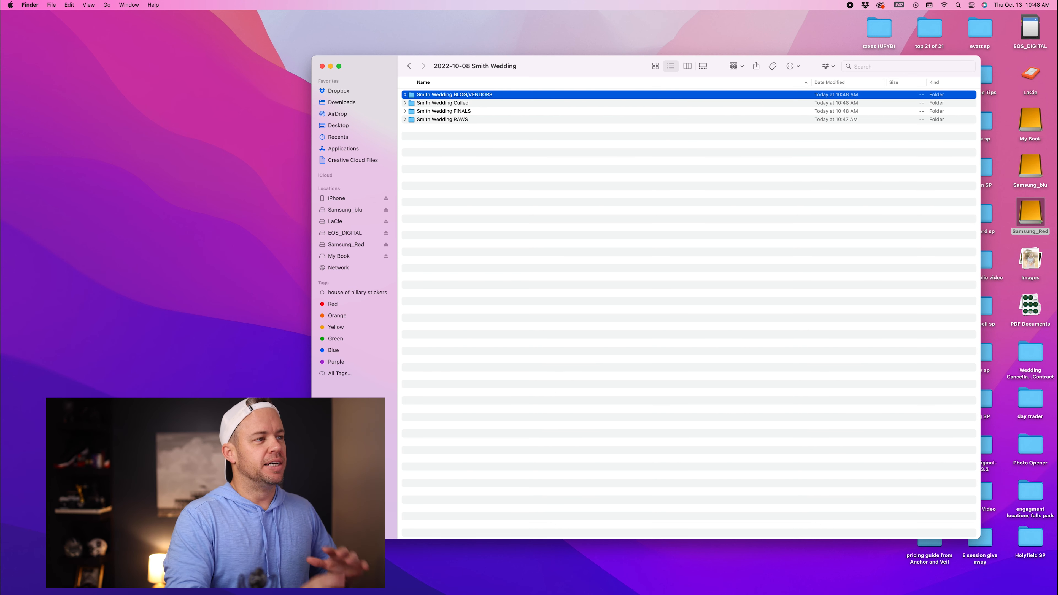
pyautogui.click(450, 139)
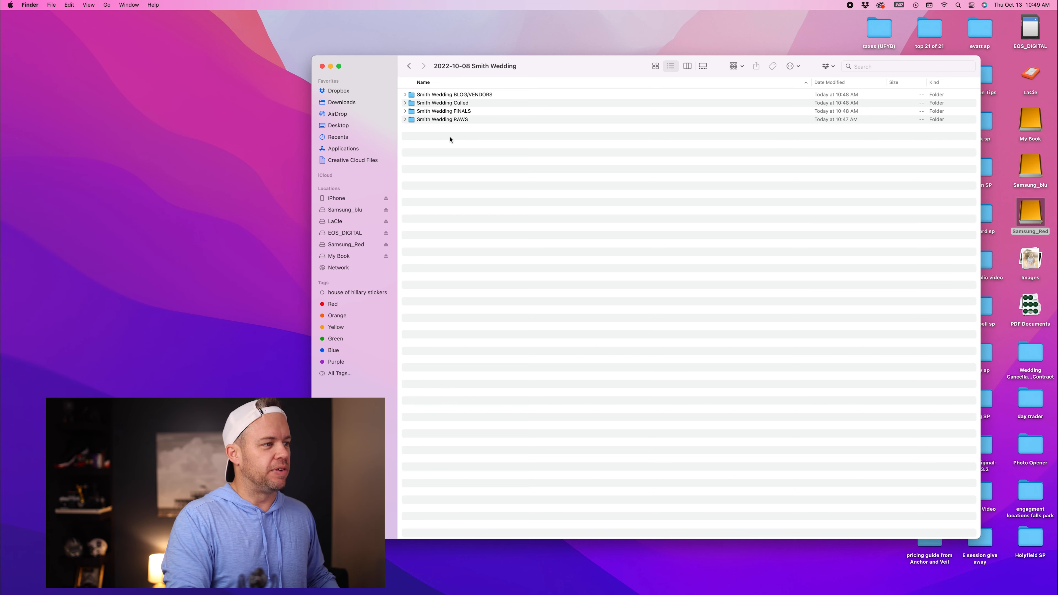
# Step: Open the EOS_DIGITAL card's DCIM folder and its 100EOS_R subfolder of camera raw files
pyautogui.click(349, 237)
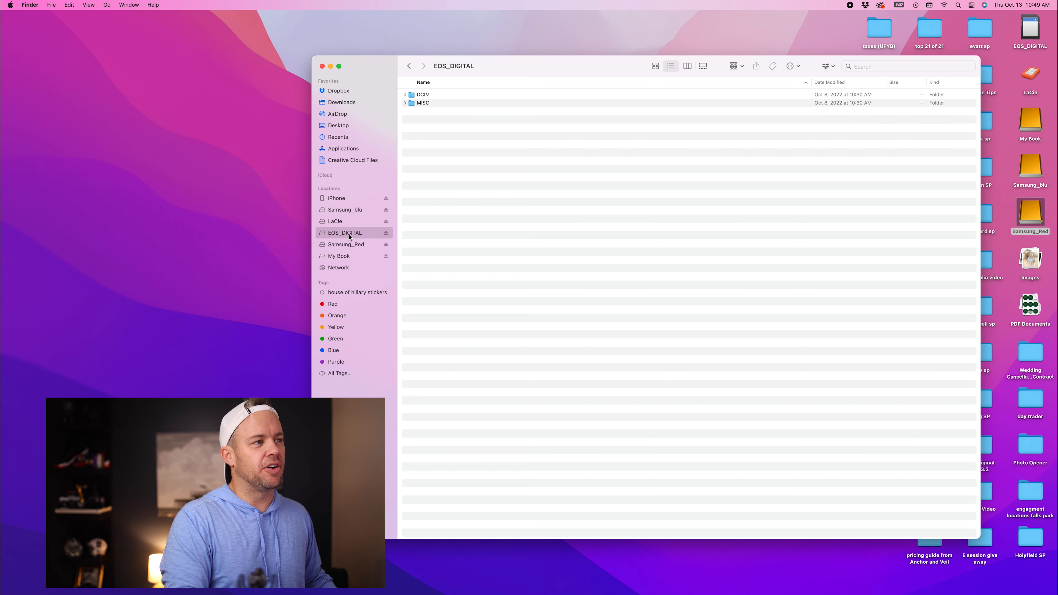
pyautogui.doubleClick(424, 95)
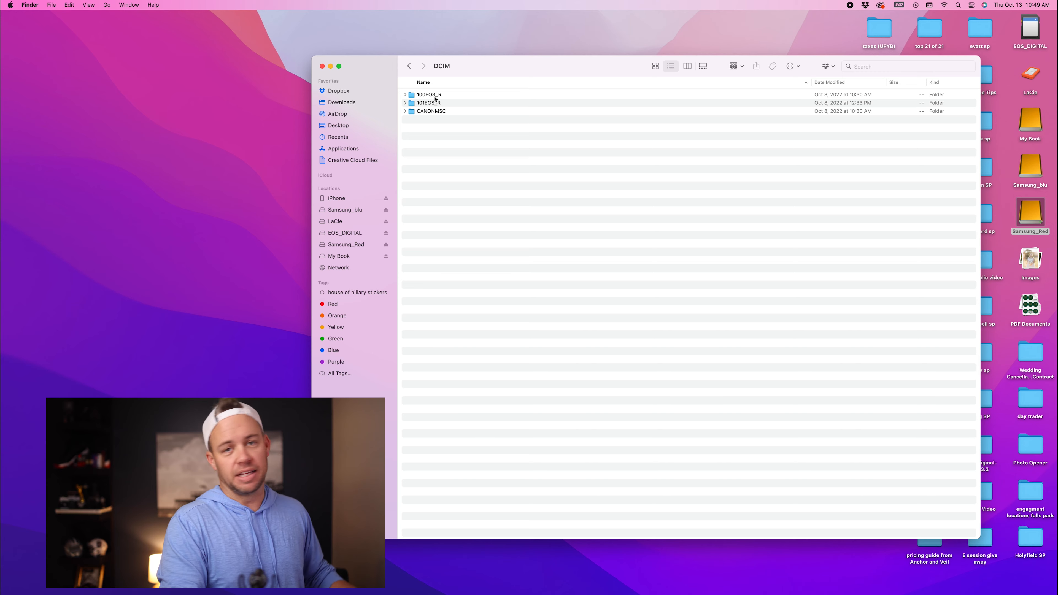
pyautogui.doubleClick(428, 95)
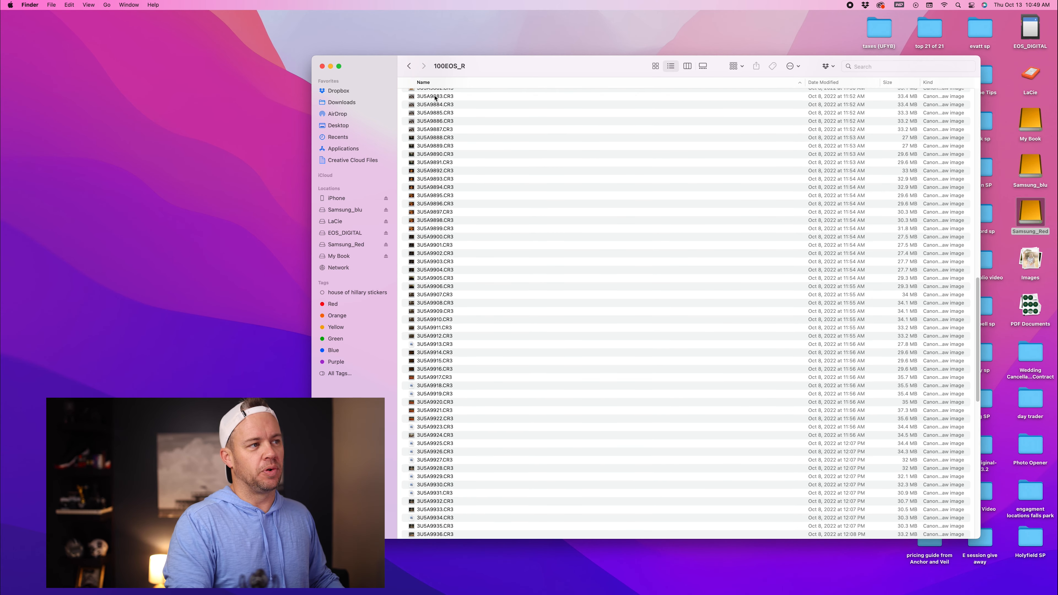
pyautogui.scroll(6, 435, 98)
pyautogui.scroll(6, 435, 98)
pyautogui.scroll(15, 436, 124)
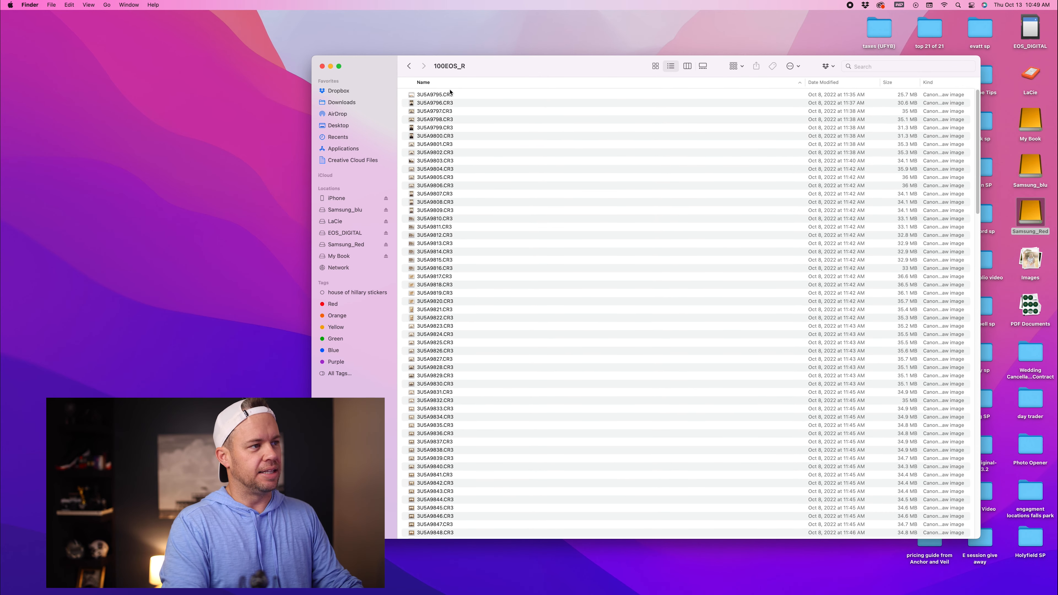
# Step: Select all raw files in 100EOS_R and copy them into the Smith Wedding RAWS folder on Samsung_Red
pyautogui.click(450, 95)
pyautogui.press('super+a')
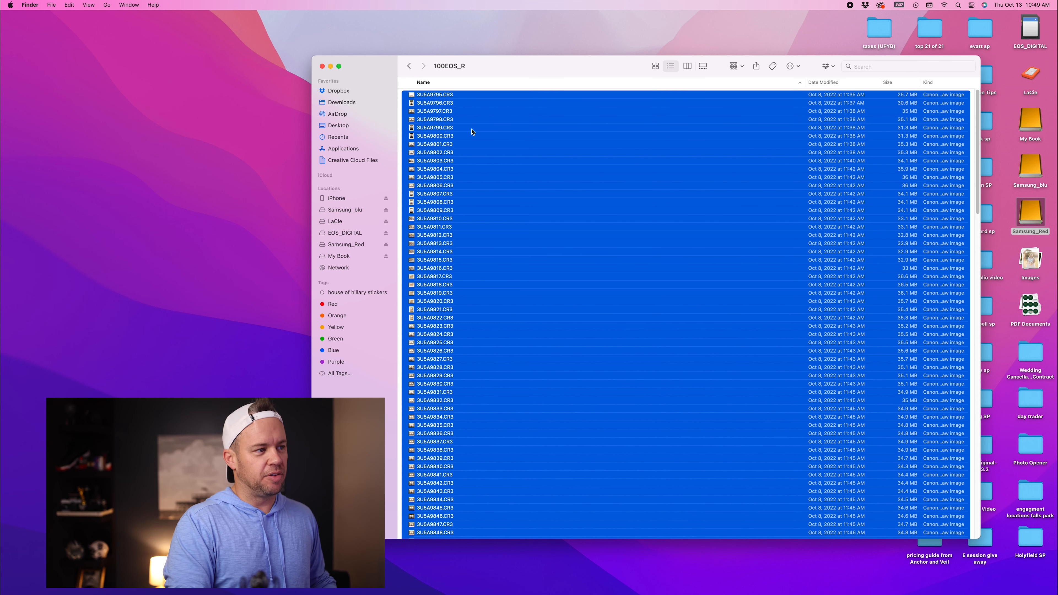
pyautogui.scroll(-15, 444, 180)
pyautogui.scroll(12, 445, 180)
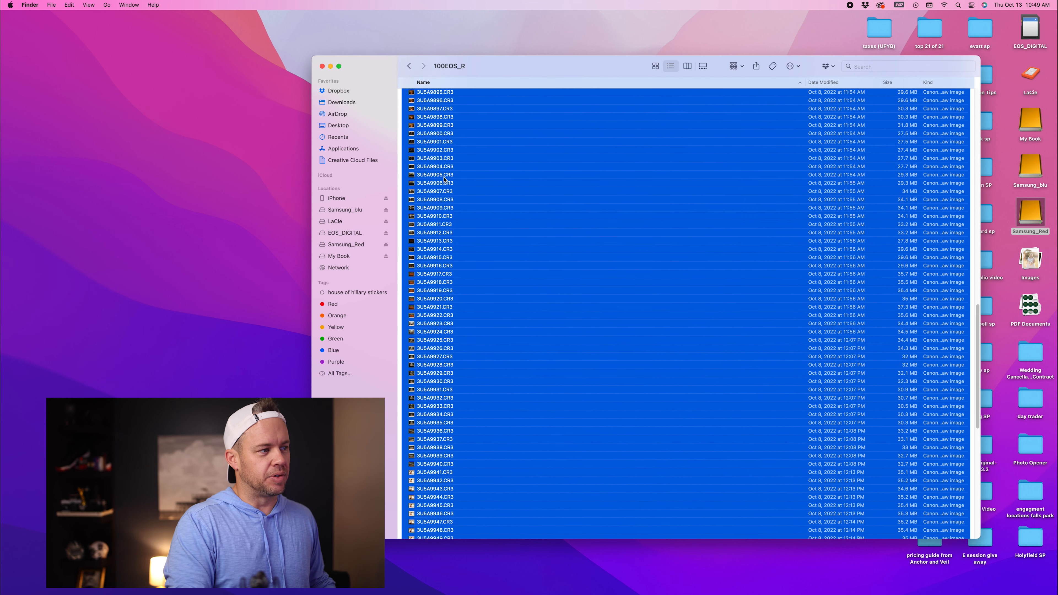
pyautogui.click(346, 245)
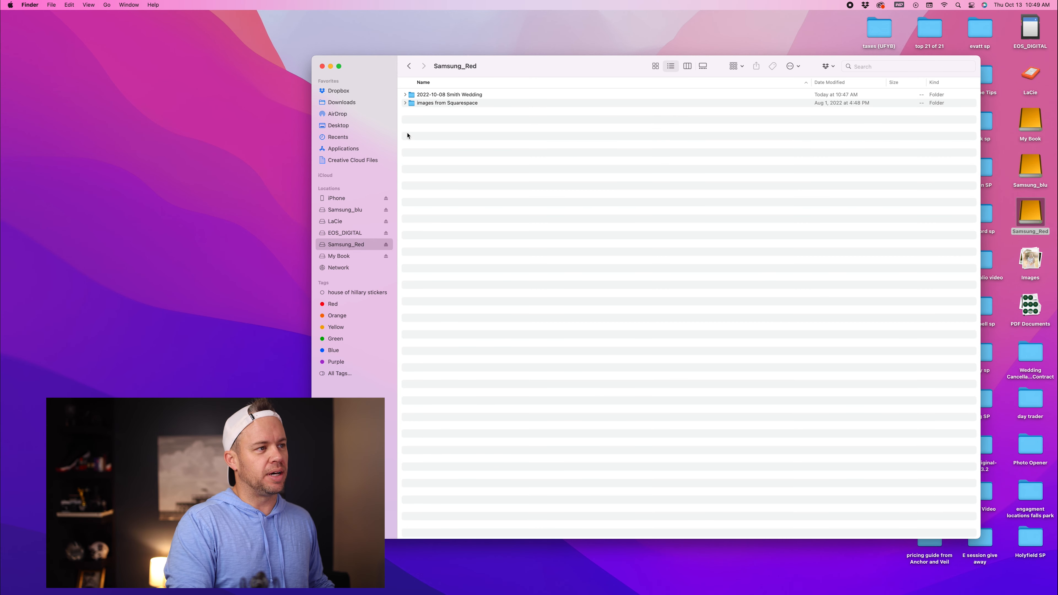
pyautogui.click(410, 96)
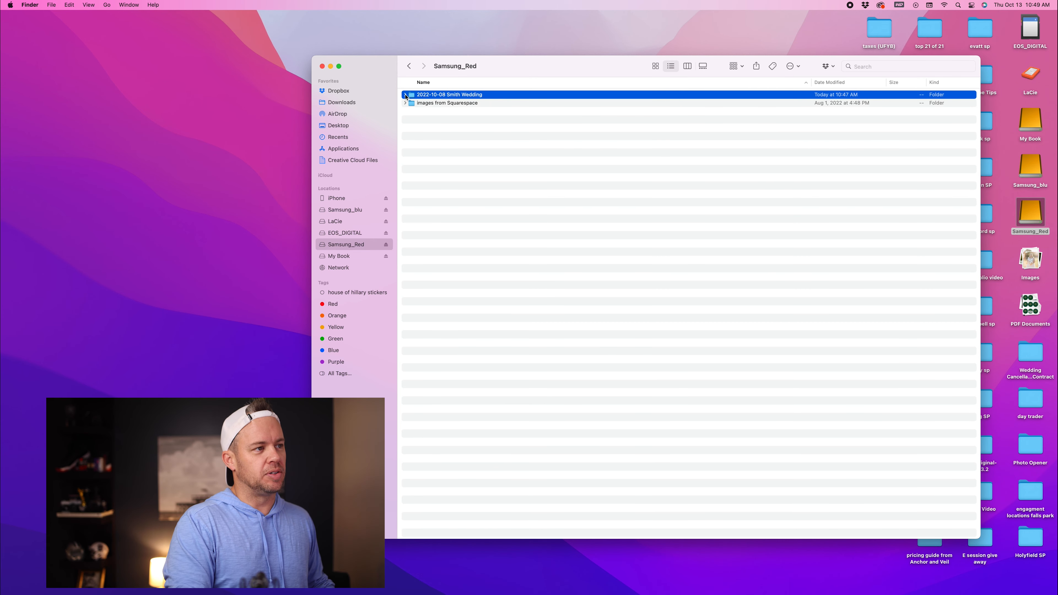
pyautogui.click(405, 95)
pyautogui.doubleClick(438, 130)
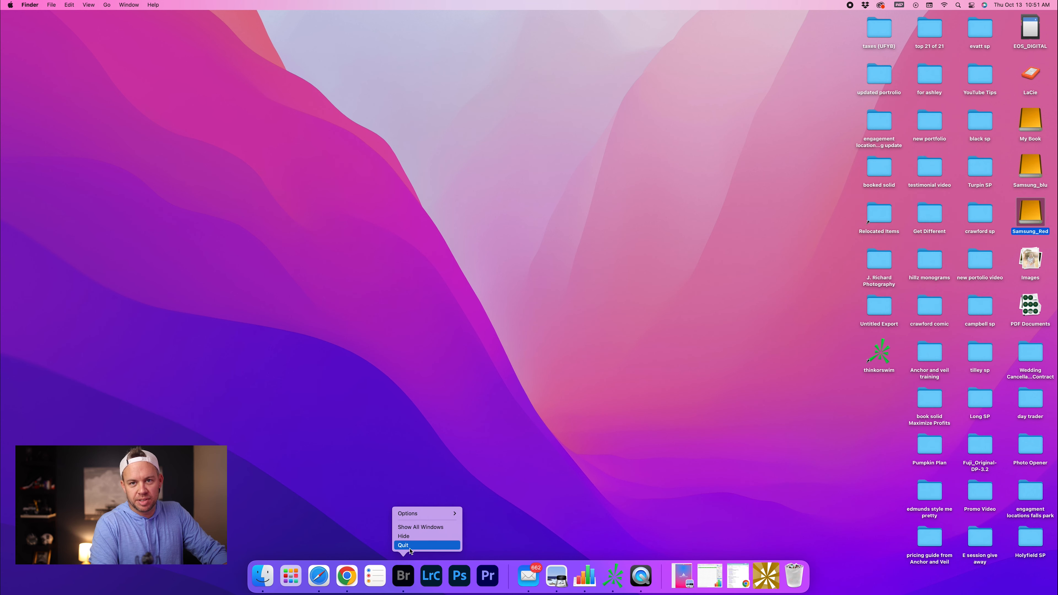
pyautogui.click(412, 544)
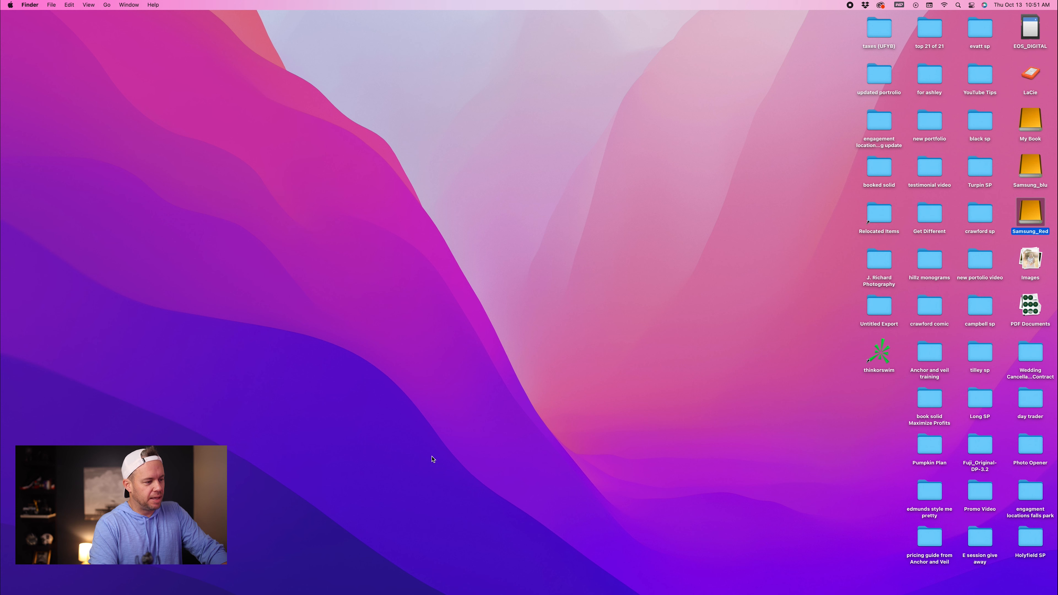
# Step: Switch to Adobe Bridge and open the Smith Wedding RAWS folder under Samsung_Red's 2022-10-08 Smith Wedding folder
pyautogui.moveTo(398, 591)
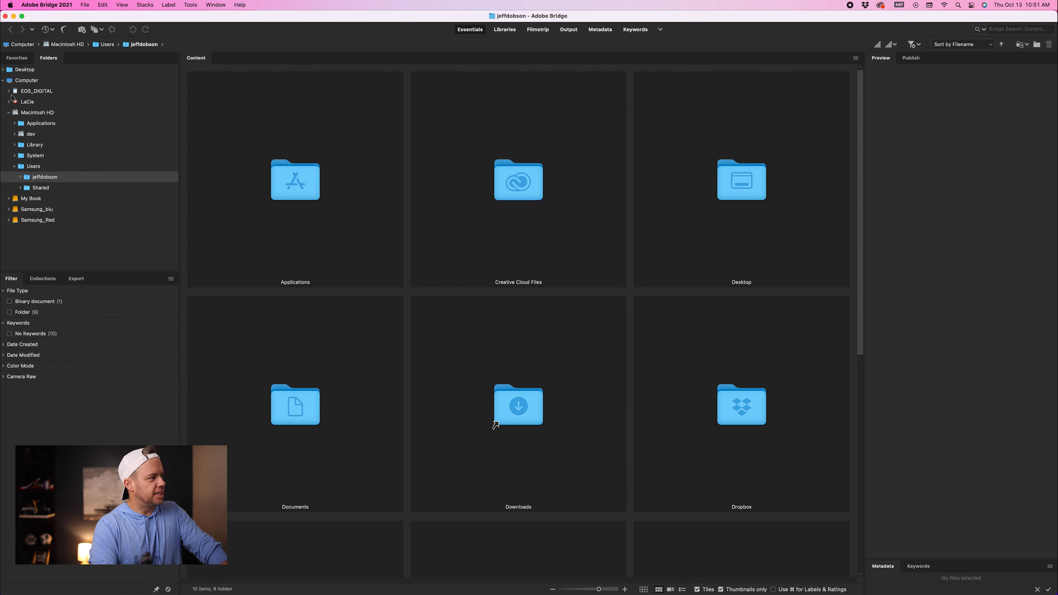
pyautogui.click(5, 70)
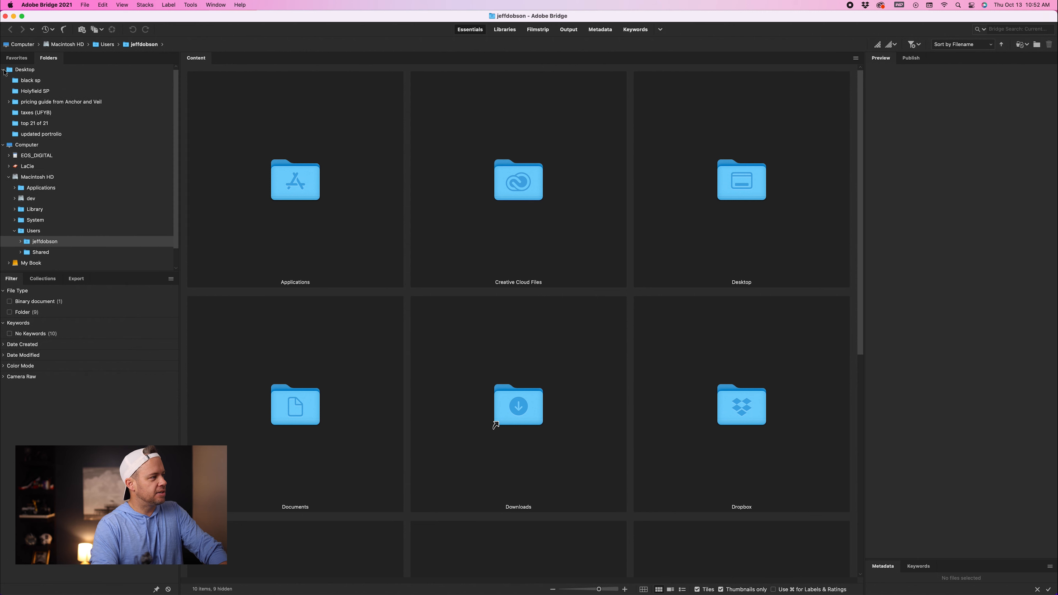
pyautogui.click(5, 70)
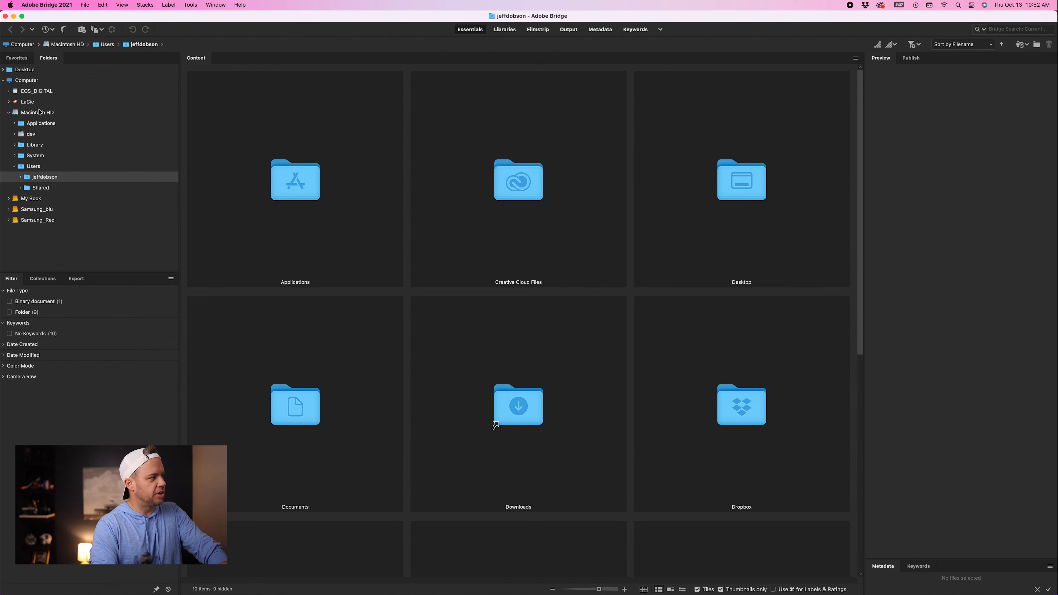
pyautogui.click(9, 113)
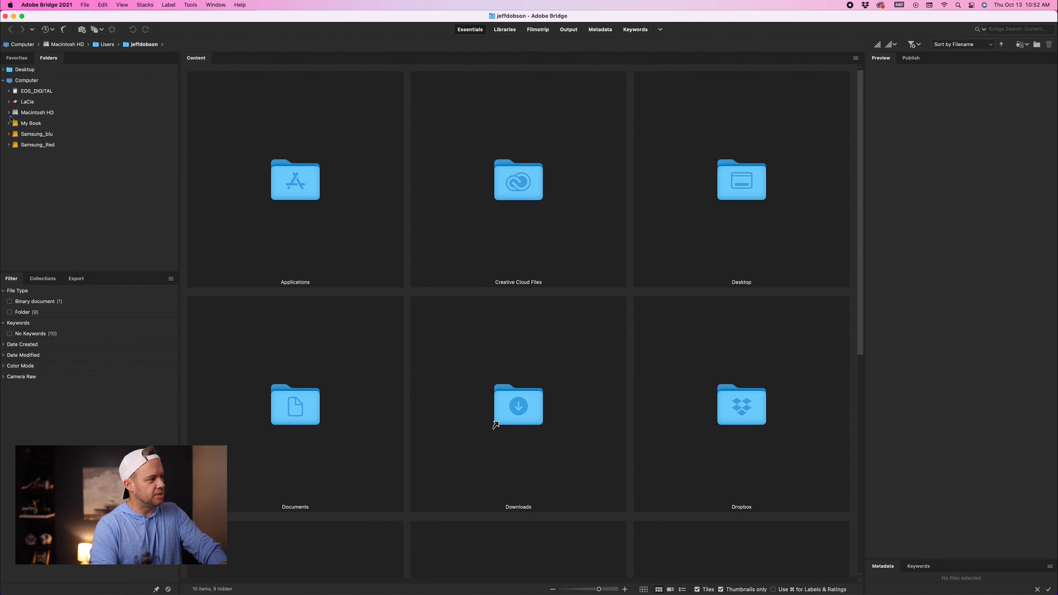
pyautogui.click(9, 145)
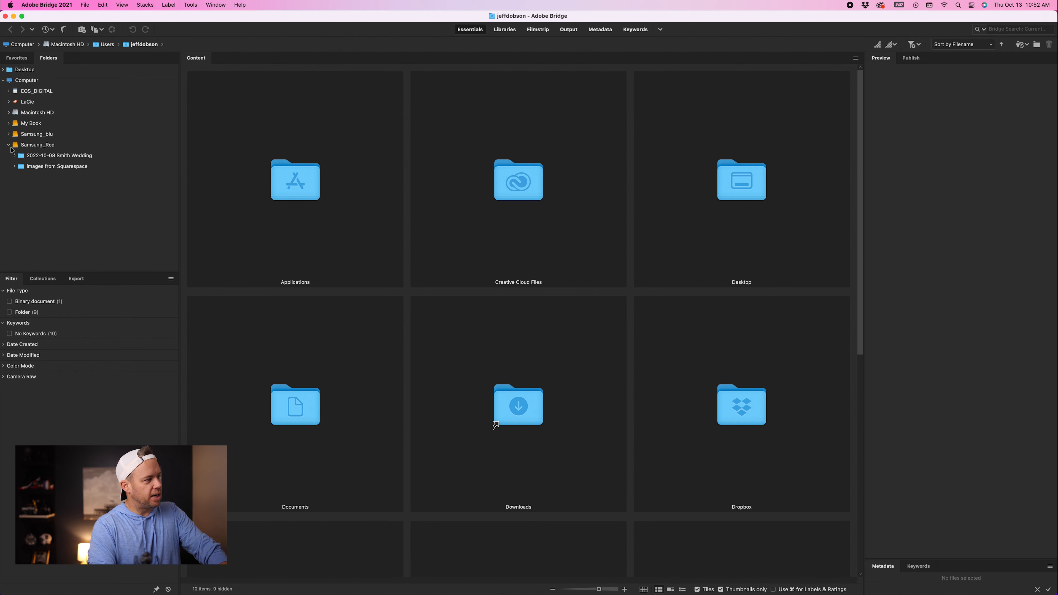
pyautogui.click(14, 156)
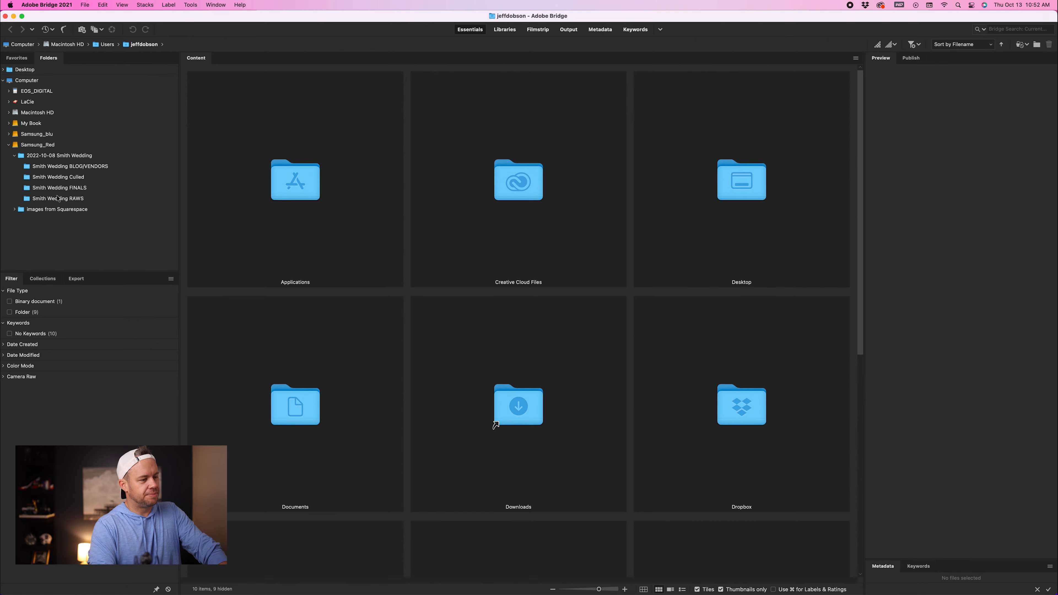
pyautogui.click(58, 198)
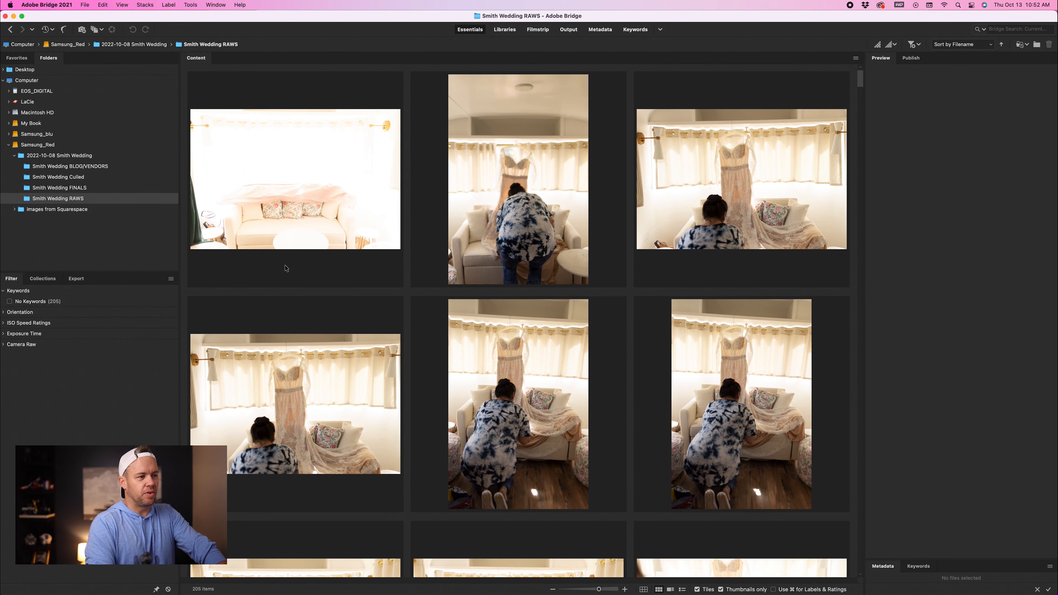
# Step: Scroll through the Smith Wedding RAWS thumbnails to review the imported photos
pyautogui.scroll(-5, 286, 268)
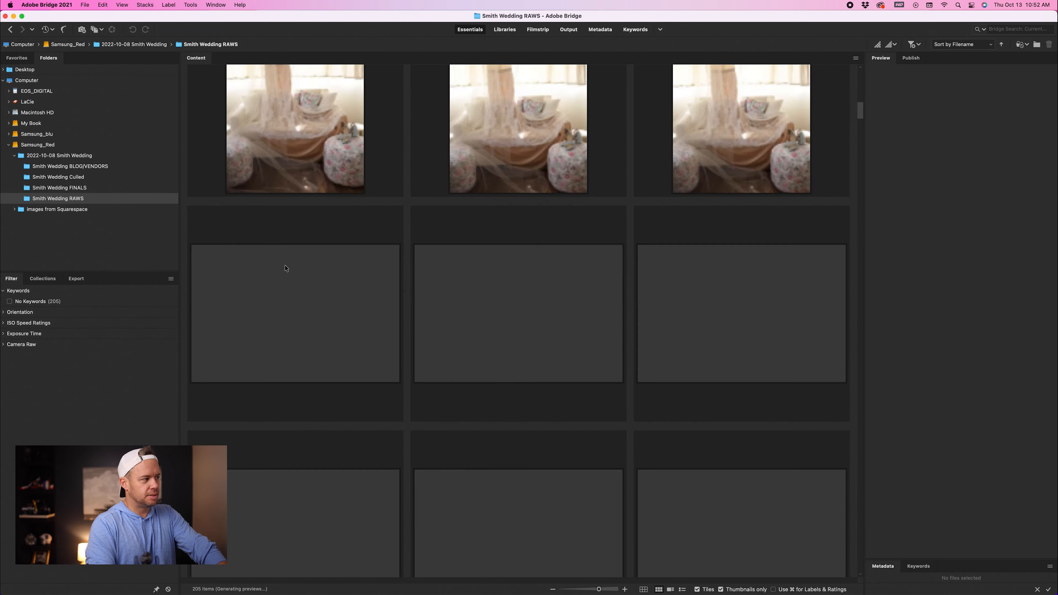
pyautogui.scroll(-20, 286, 268)
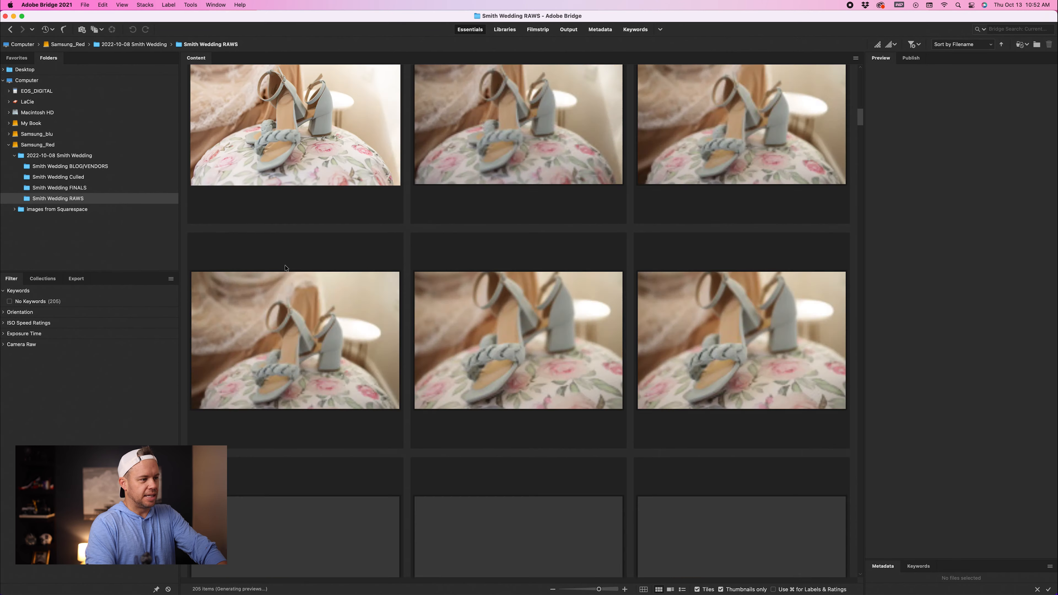
pyautogui.scroll(-20, 286, 268)
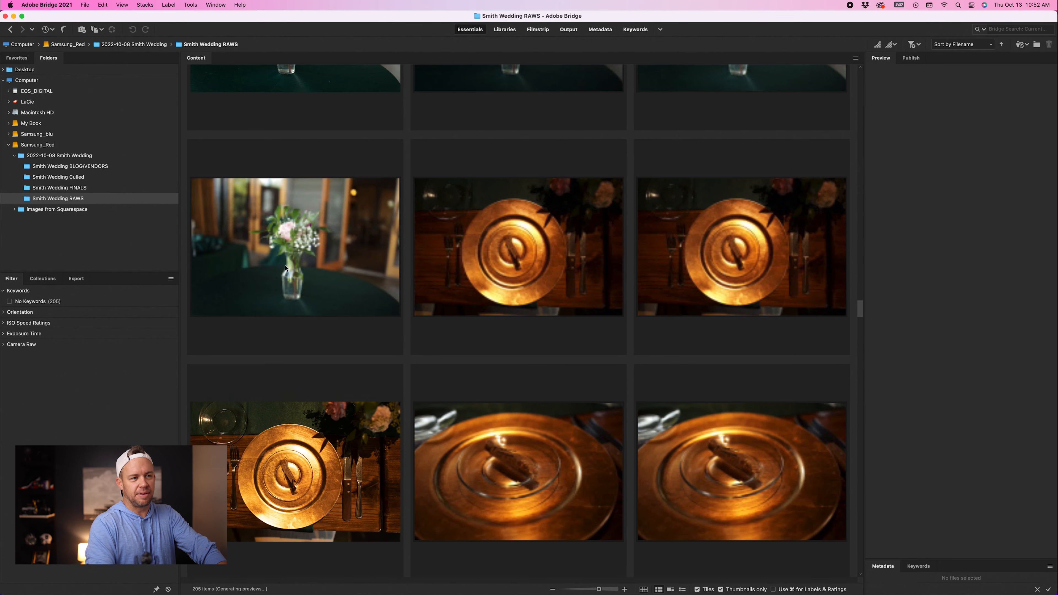
pyautogui.scroll(20, 285, 268)
pyautogui.scroll(20, 287, 268)
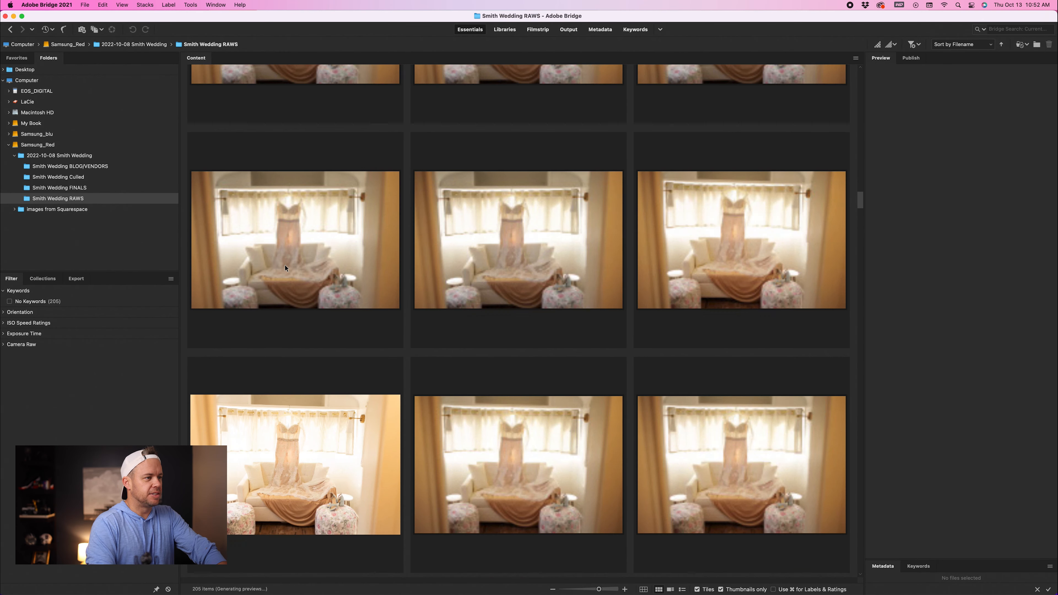
pyautogui.scroll(6, 286, 268)
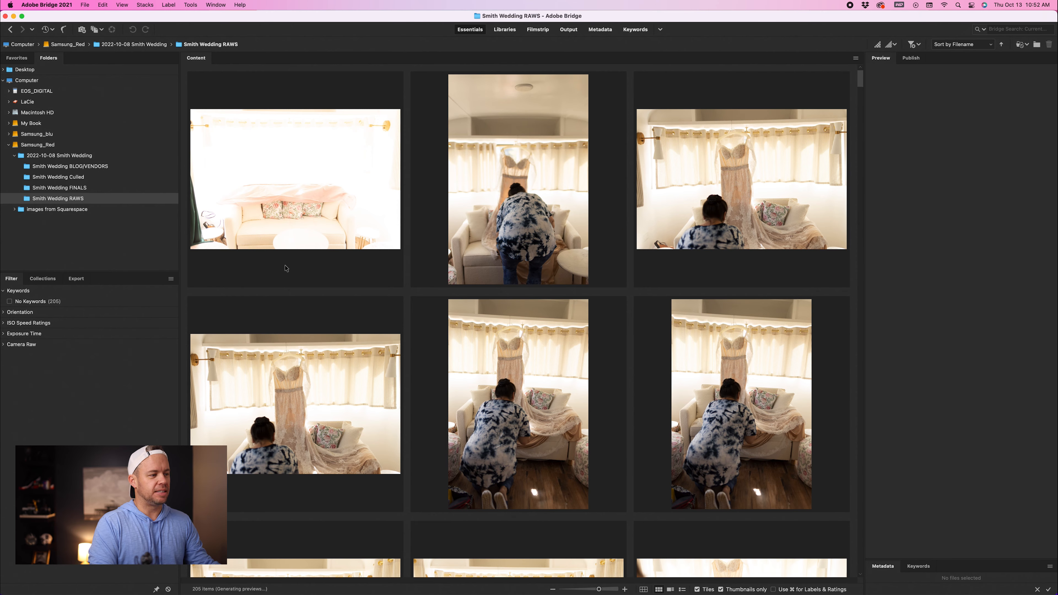
pyautogui.scroll(-2, 388, 344)
pyautogui.scroll(-5, 376, 342)
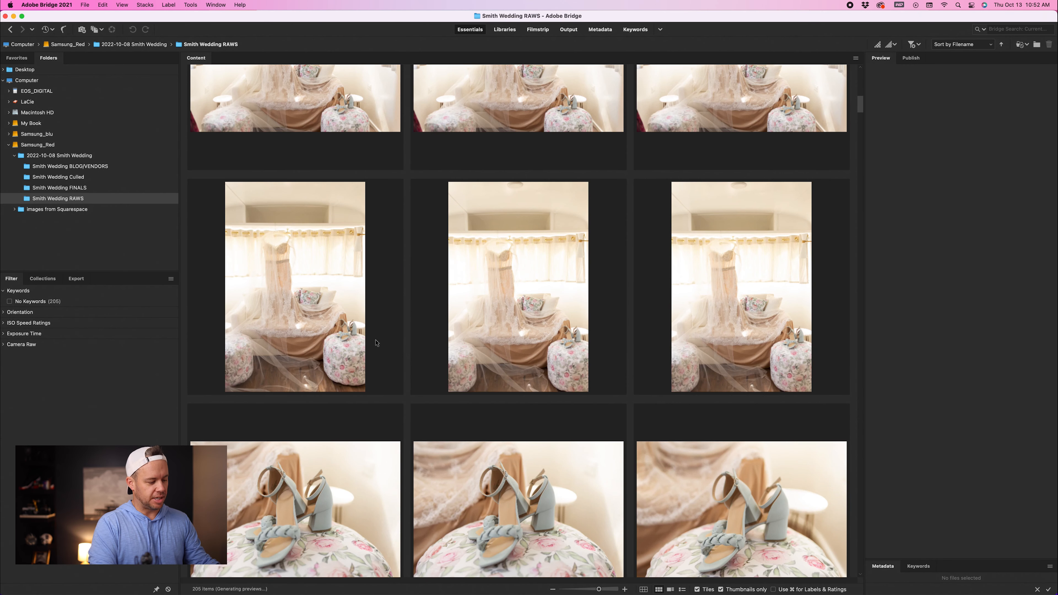
# Step: Give the first shoe photo the red Select label
pyautogui.click(343, 342)
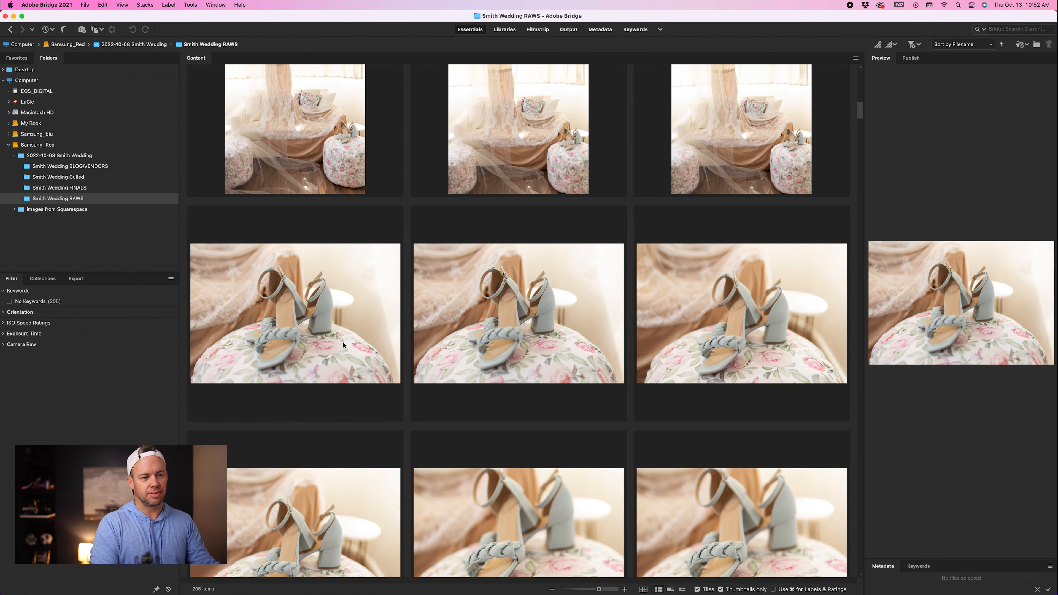
pyautogui.press('super+6')
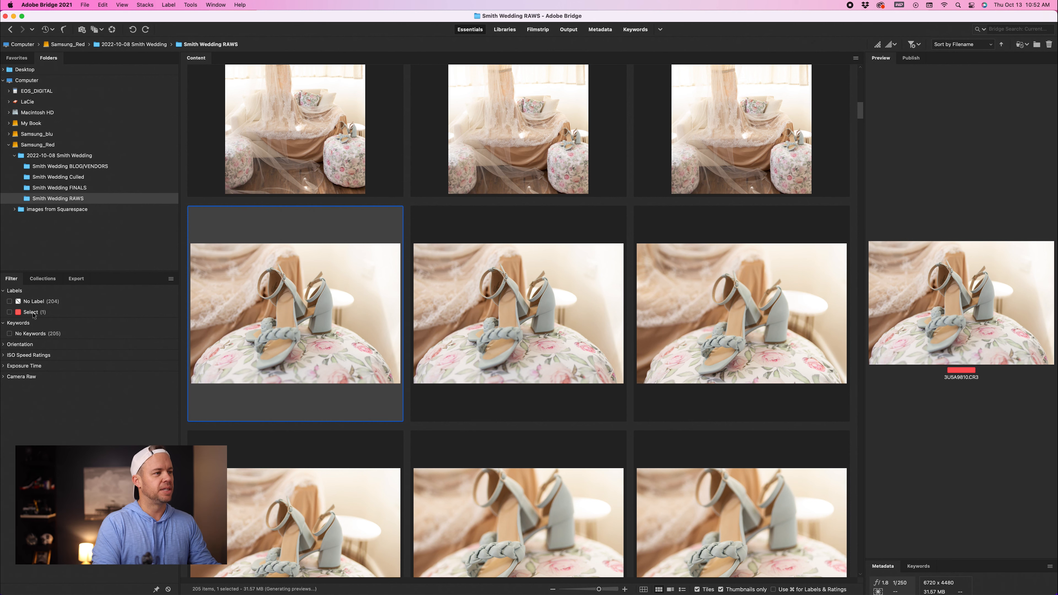
# Step: Widen the Preview panel so the selected photo's preview is larger
pyautogui.scroll(10, 274, 308)
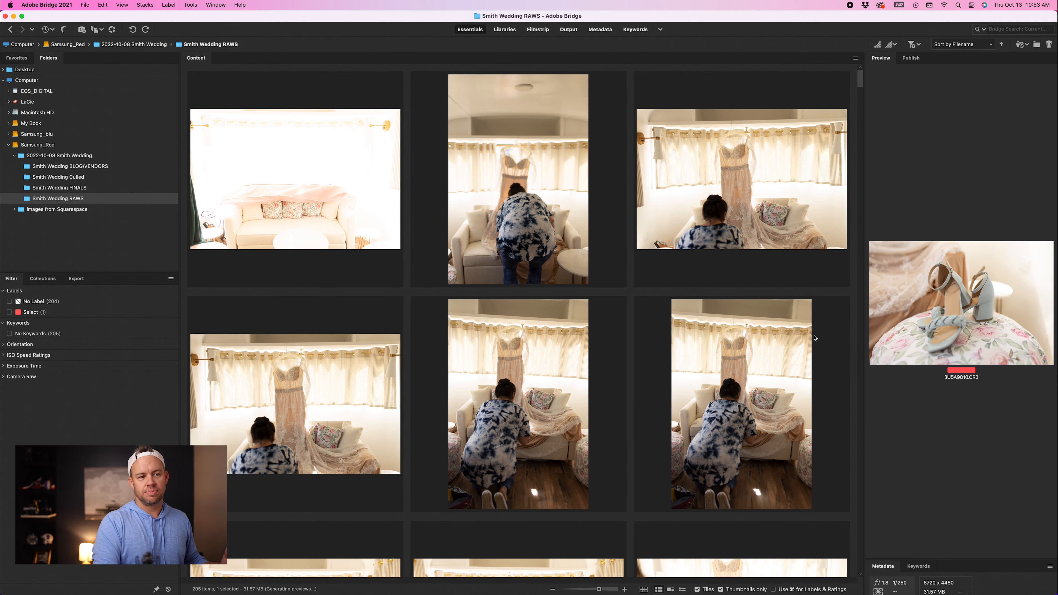
pyautogui.moveTo(814, 337)
pyautogui.mouseDown()
pyautogui.moveTo(824, 338)
pyautogui.moveTo(803, 334)
pyautogui.mouseUp()
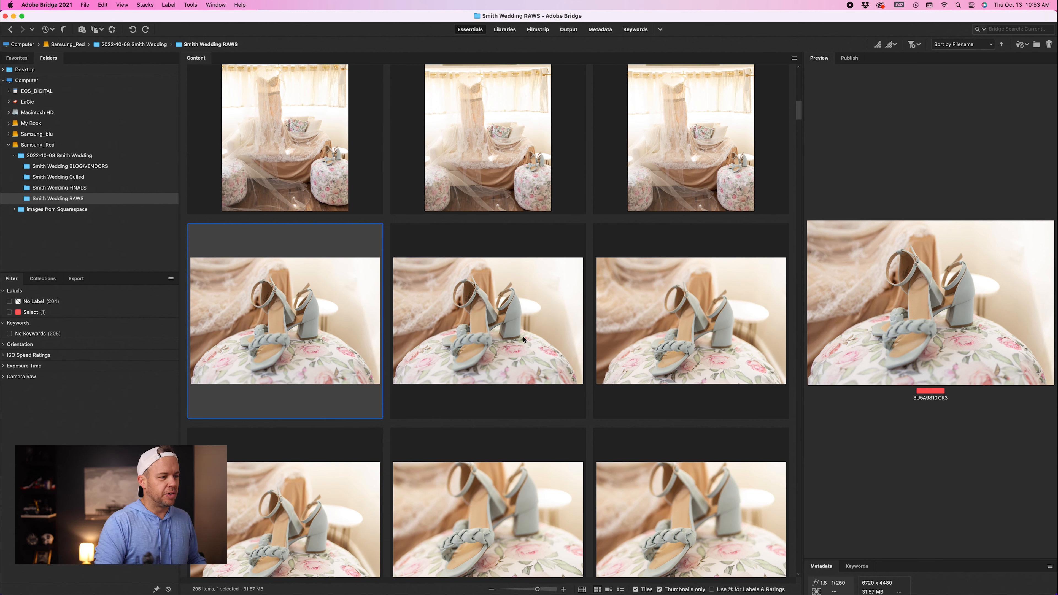
# Step: Give the first lace bodice close-up the red Select label
pyautogui.scroll(10, 494, 338)
pyautogui.scroll(-5, 495, 337)
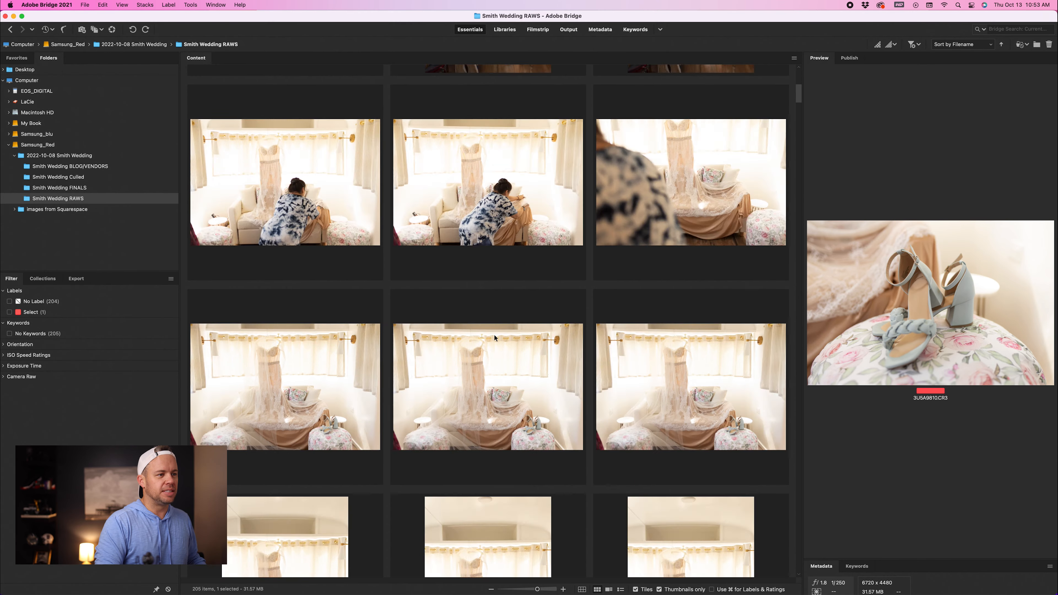
pyautogui.moveTo(800, 103); pyautogui.dragTo(808, 128)
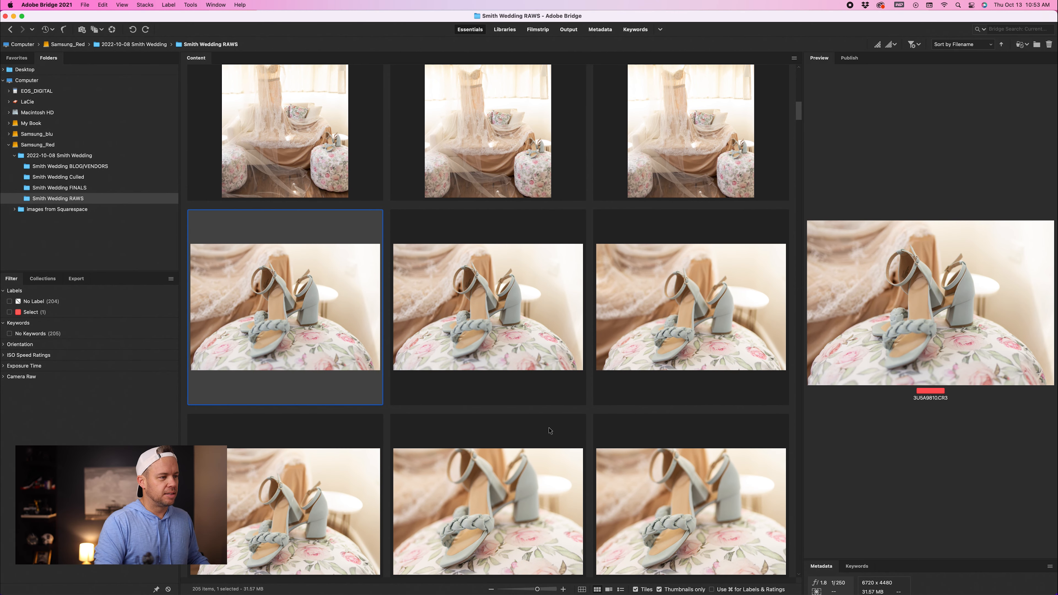
pyautogui.scroll(-5, 453, 480)
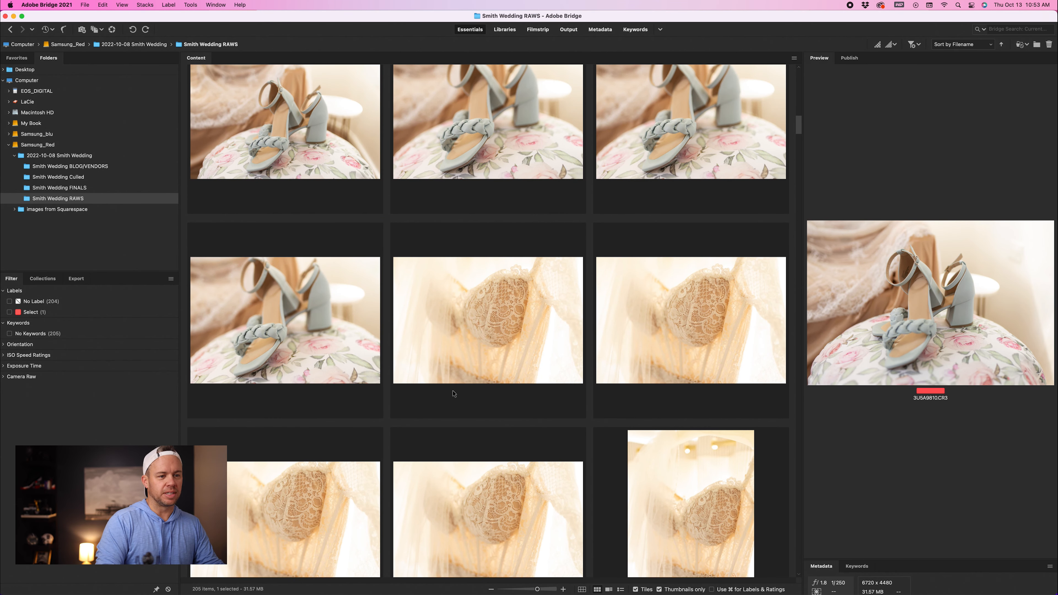
pyautogui.click(471, 344)
pyautogui.press('6')
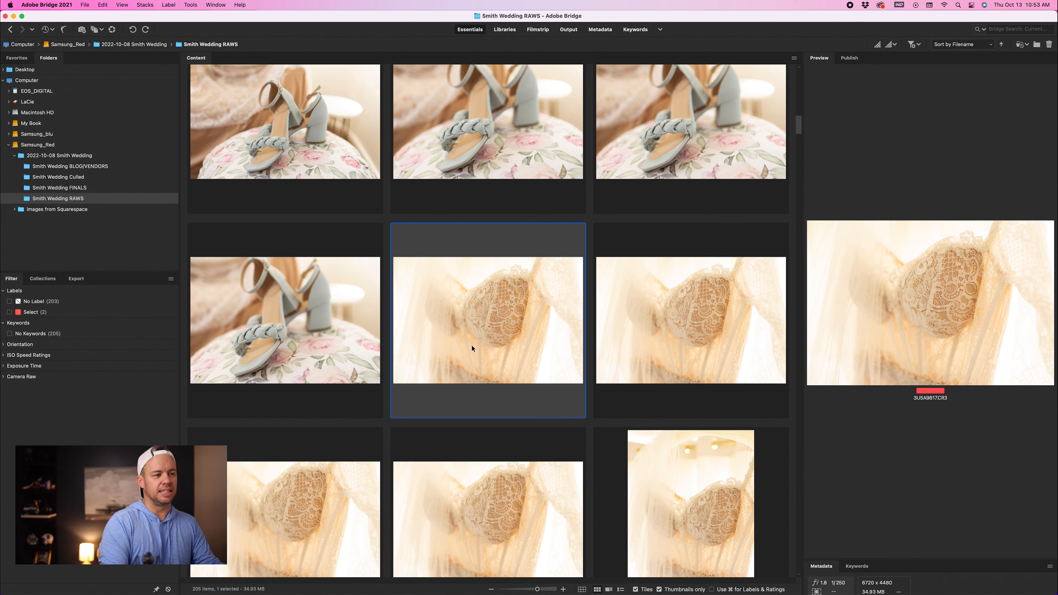
# Step: Label the vertical lace bodice photo with the ceiling lights as Select
pyautogui.press('Right')
pyautogui.press('Right')
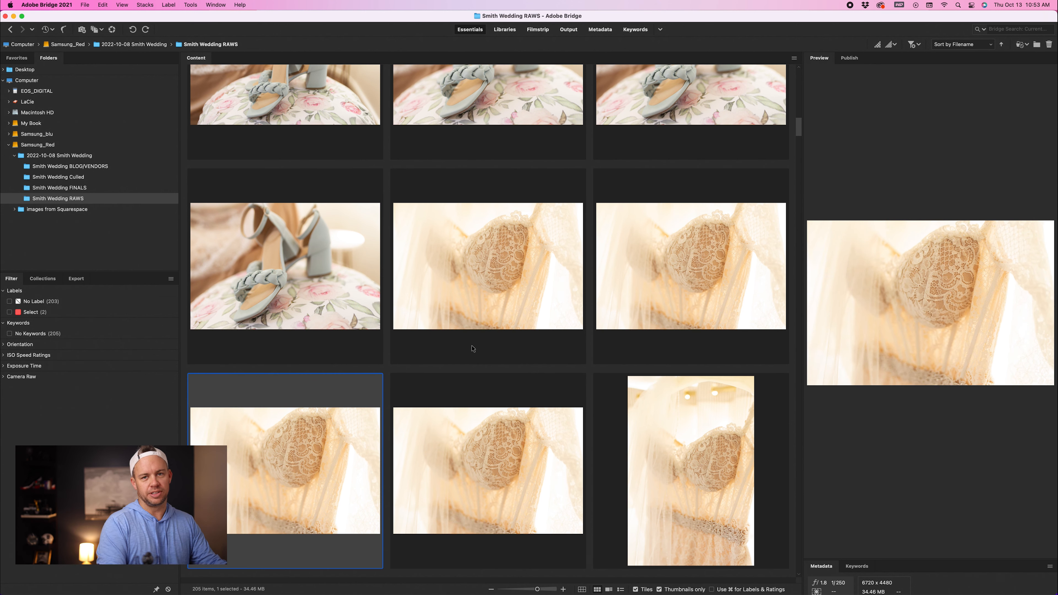
pyautogui.press('Right')
pyautogui.press('Right')
pyautogui.press('6')
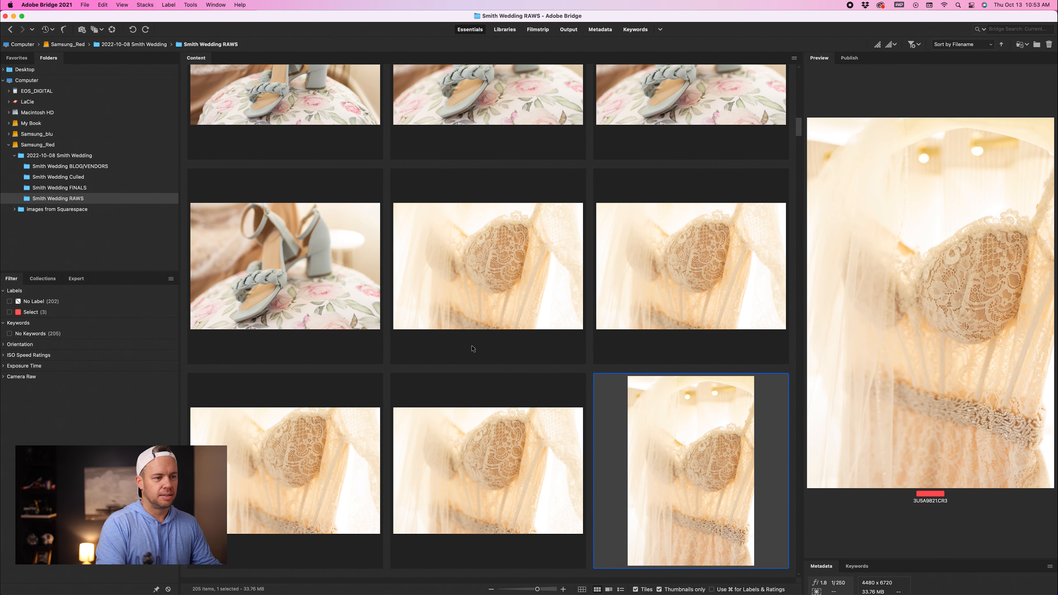
# Step: Label the first wide photo of the dress hanging over the sofa as Select
pyautogui.press('Right')
pyautogui.press('Right')
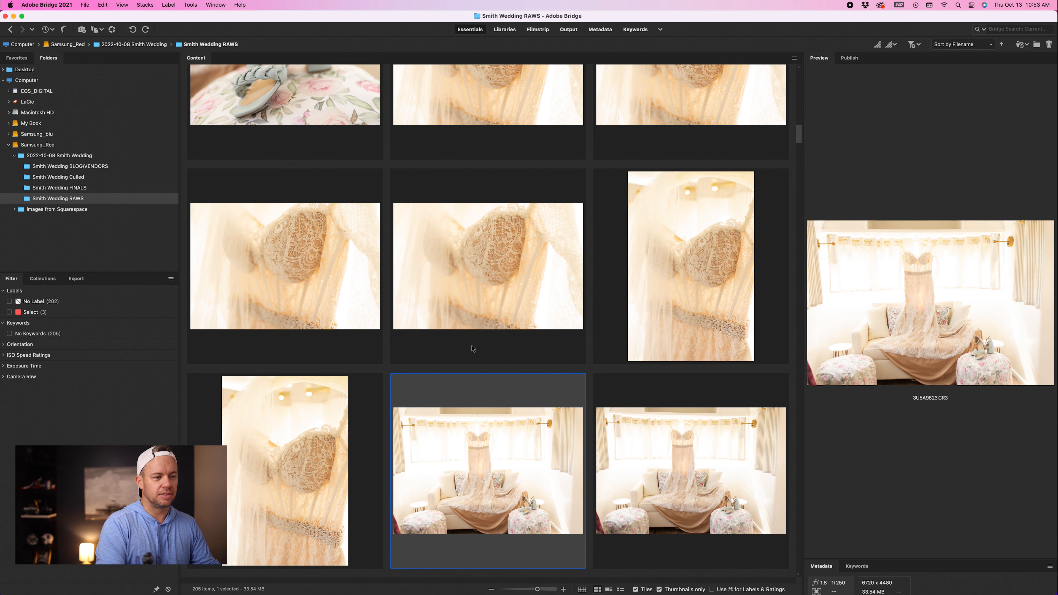
# Step: Label another wide dress-over-sofa photo as Select
pyautogui.press('Right')
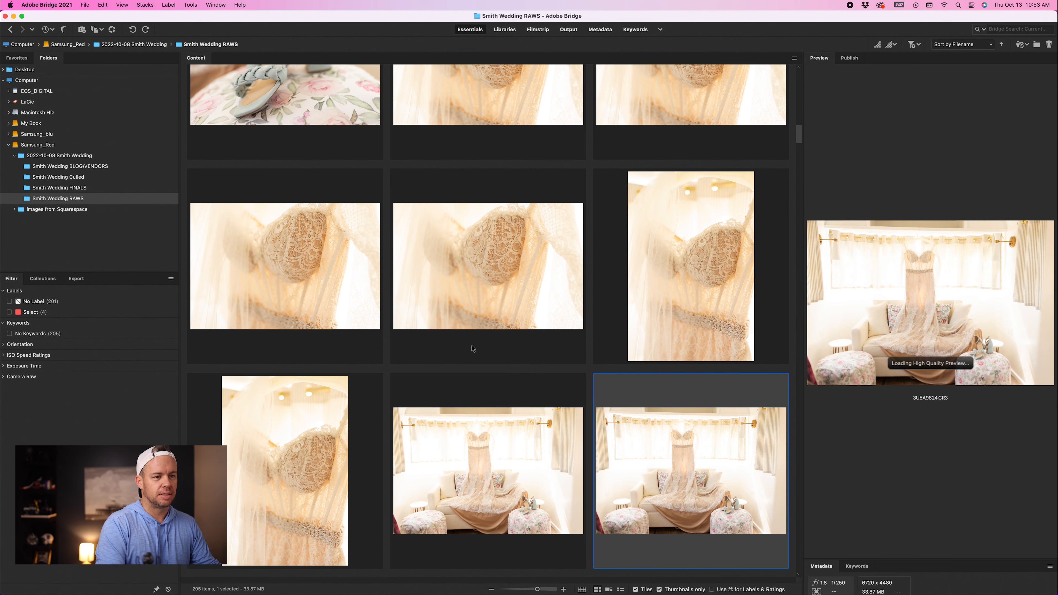
pyautogui.press('Right')
pyautogui.press('Right')
pyautogui.press('Right')
pyautogui.press('Right')
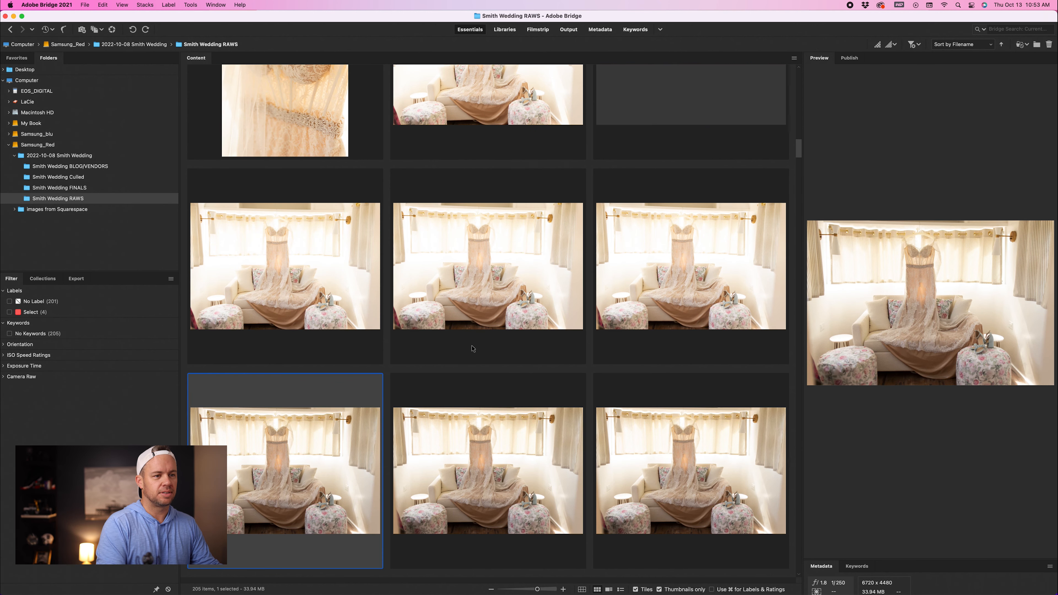
pyautogui.press('Right')
# Step: Move down to the vertical dress-over-sofa shots and label one as Select
pyautogui.press('Right')
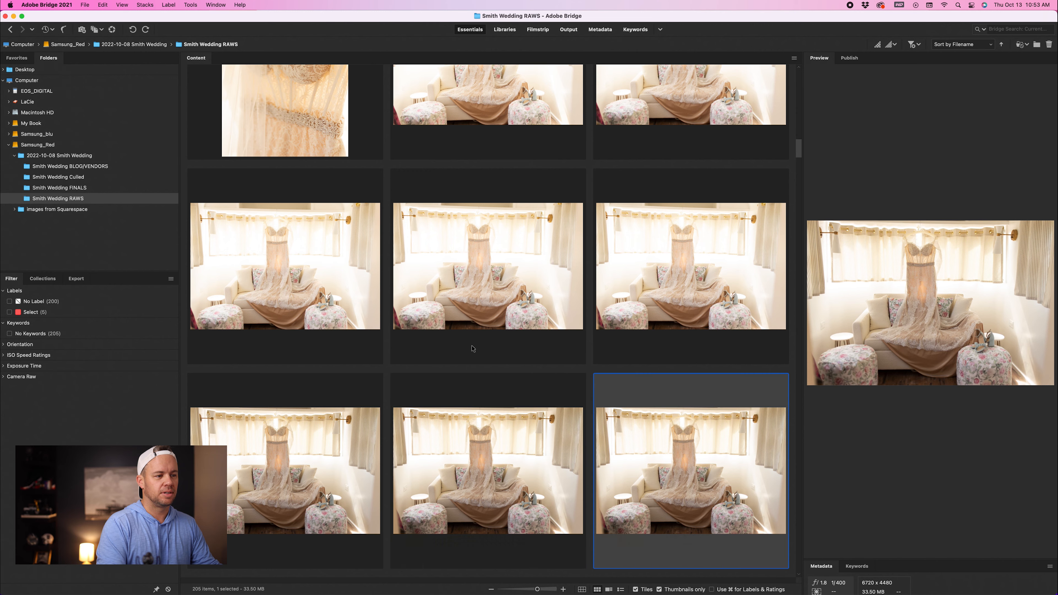
pyautogui.press('Right')
pyautogui.press('Right')
pyautogui.press('Right')
pyautogui.press('Right')
pyautogui.press('Right')
pyautogui.press('Right')
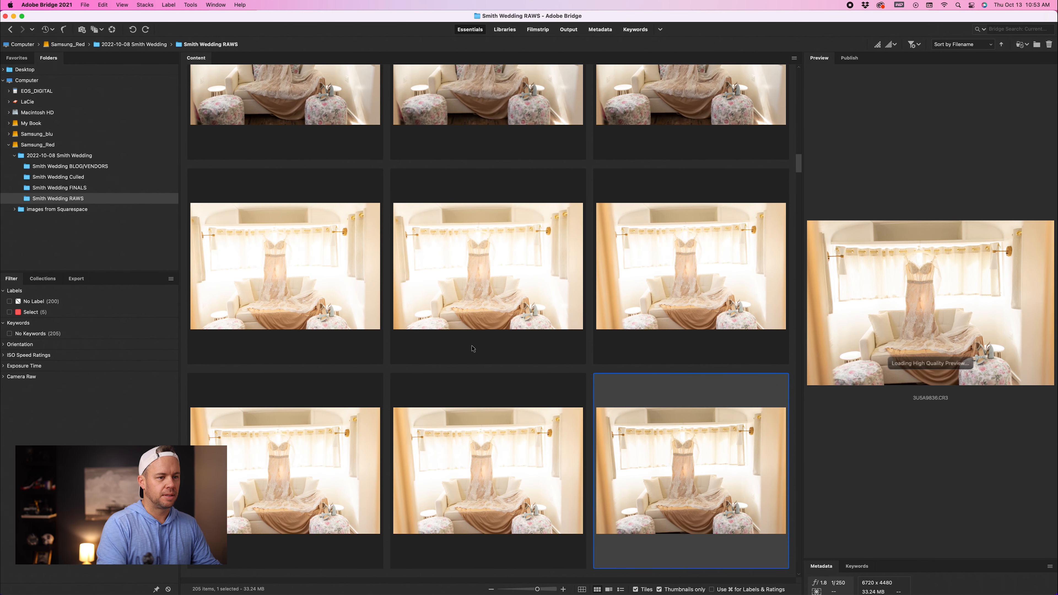
pyautogui.press('Down')
pyautogui.press('Down')
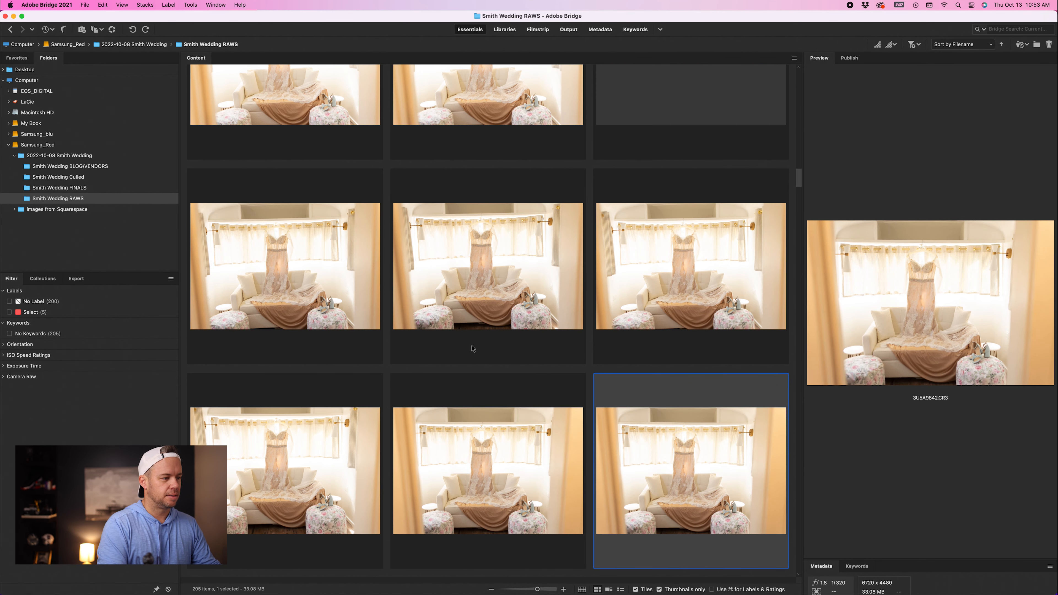
pyautogui.press('Right')
pyautogui.press('Right')
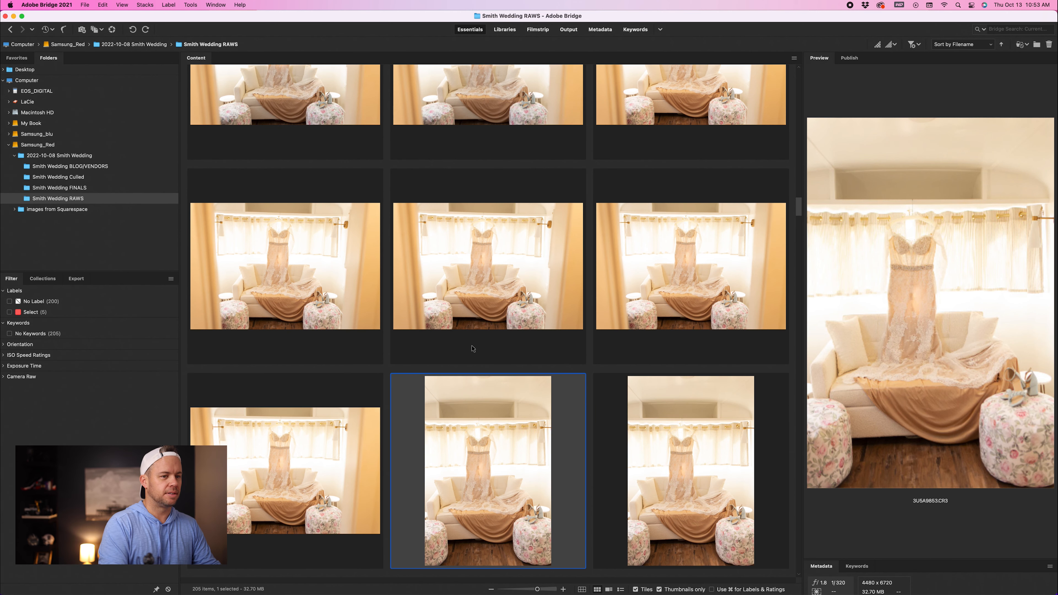
pyautogui.press('6')
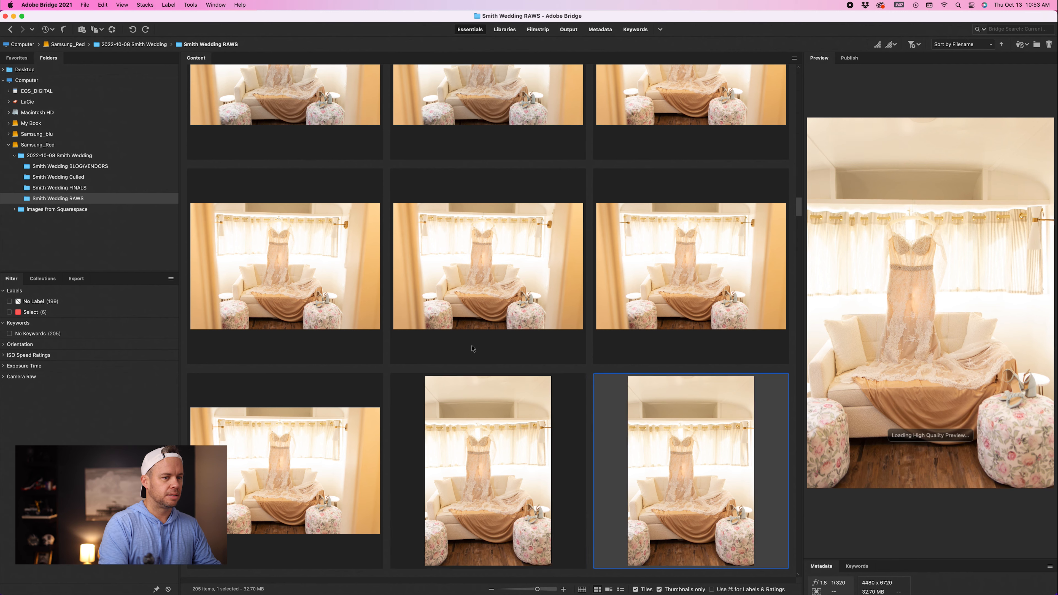
# Step: Label more vertical dress shots and a lace waistband close-up as Select
pyautogui.press('Right')
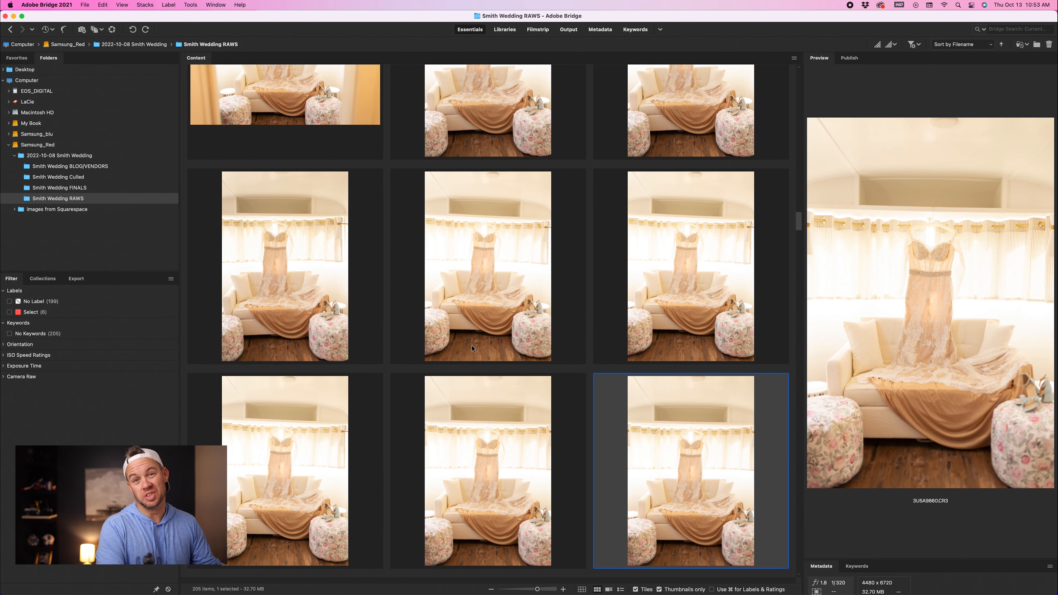
pyautogui.press('Left')
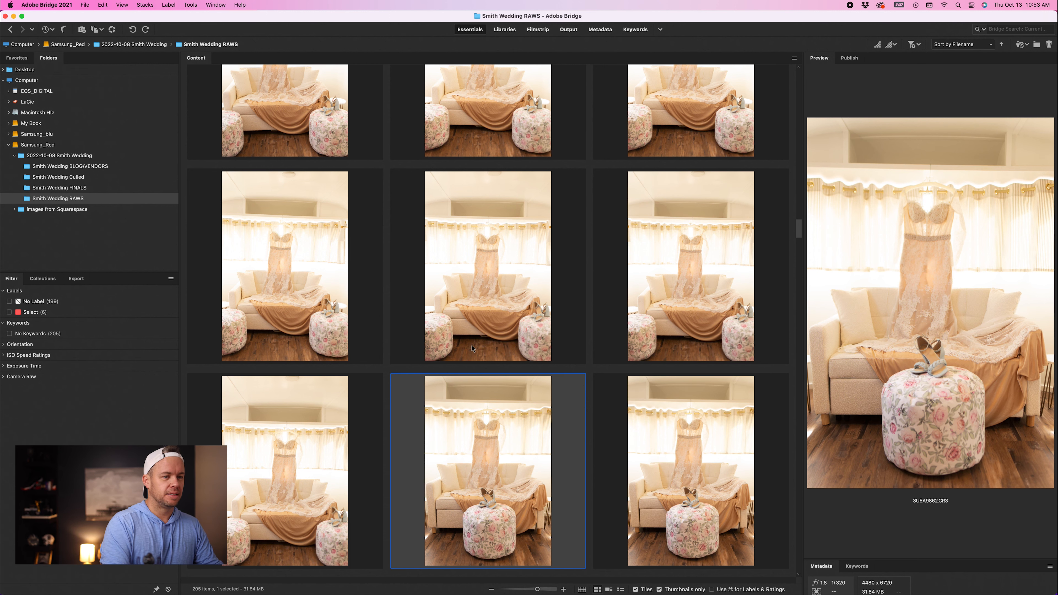
pyautogui.press('Right')
pyautogui.press('Down')
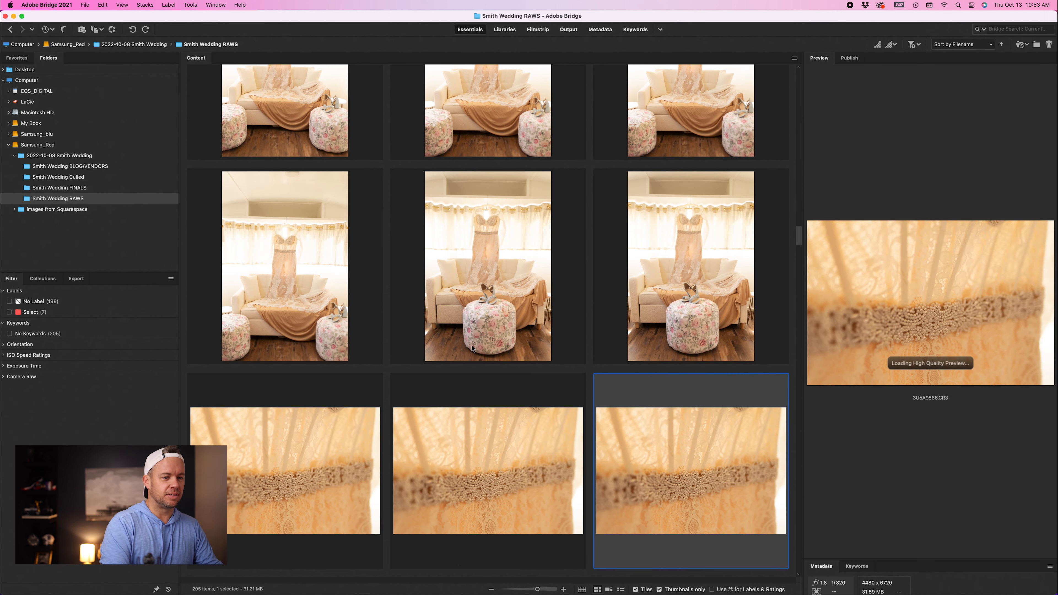
pyautogui.press('Down')
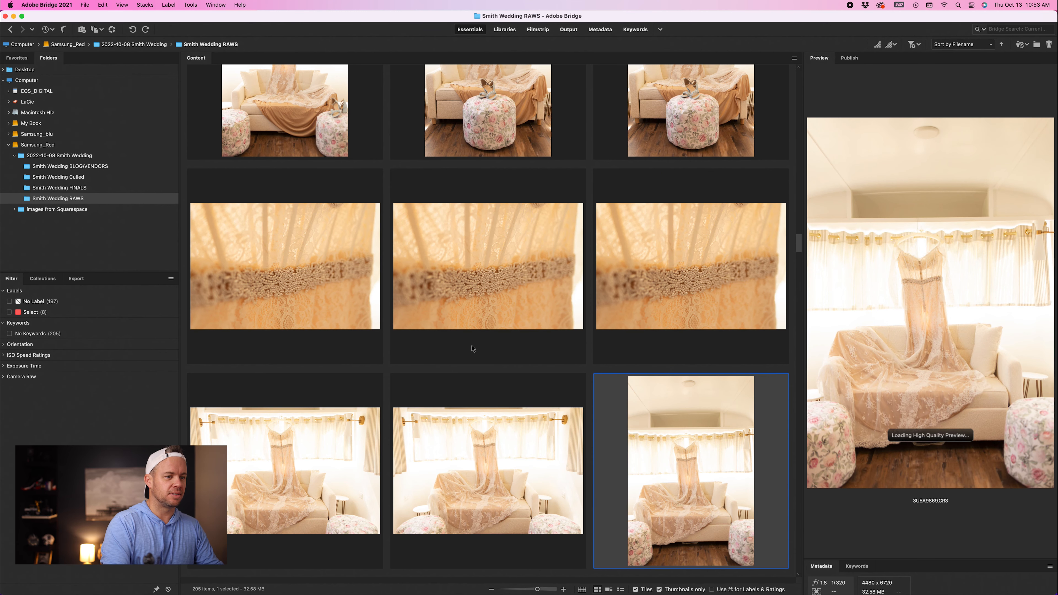
pyautogui.press('6')
# Step: Label a close-up of the lace train draped over the sofa as Select
pyautogui.press('Down')
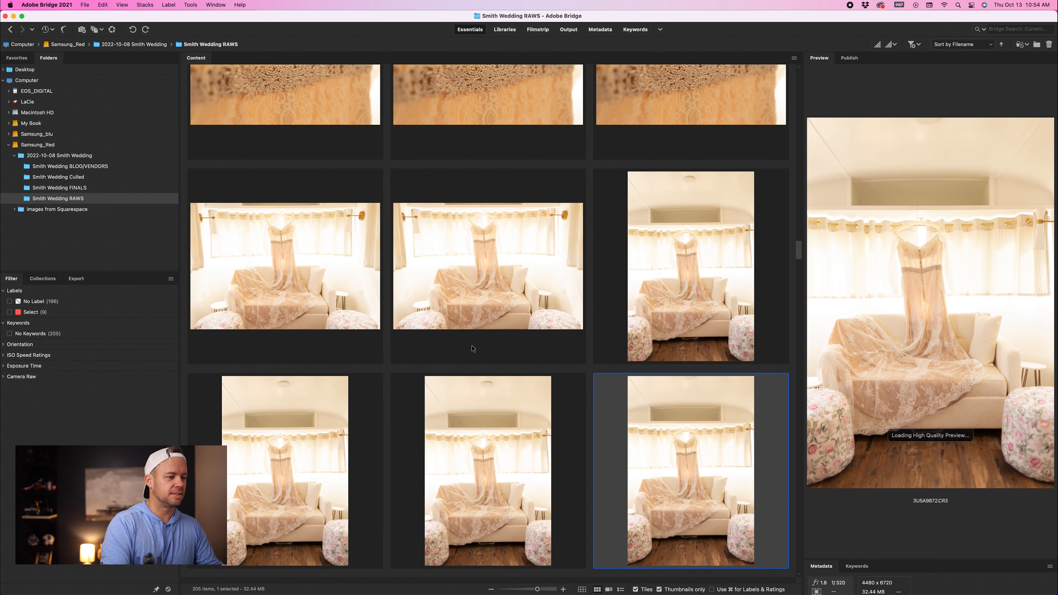
pyautogui.press('Down')
pyautogui.press('Left')
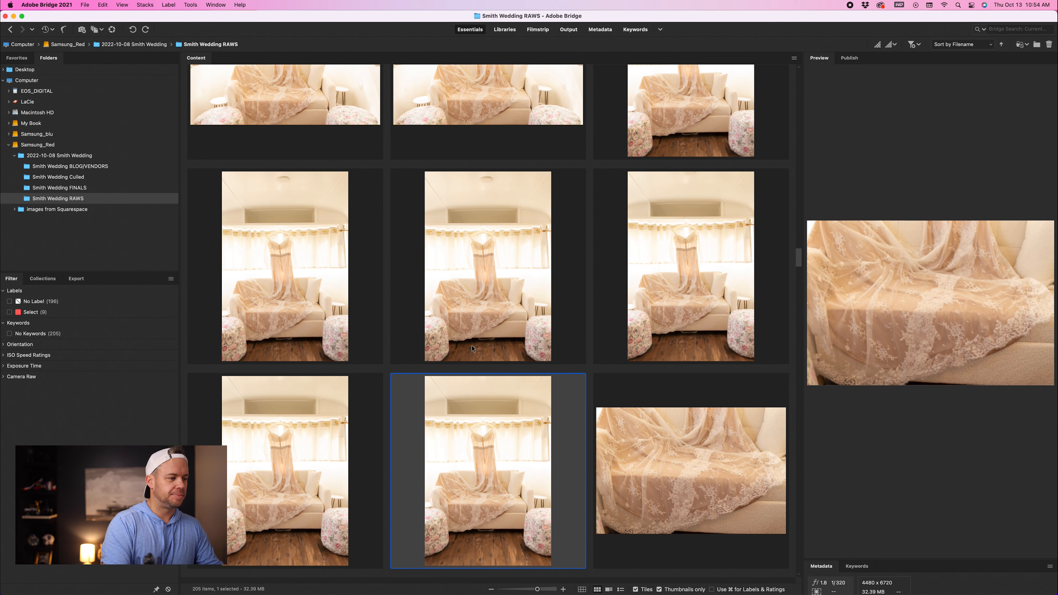
pyautogui.press('Right')
pyautogui.press('6')
# Step: Step through the ceremony setup photos and label a flower centerpiece photo as Select
pyautogui.press('Right')
pyautogui.press('Down')
pyautogui.press('Right')
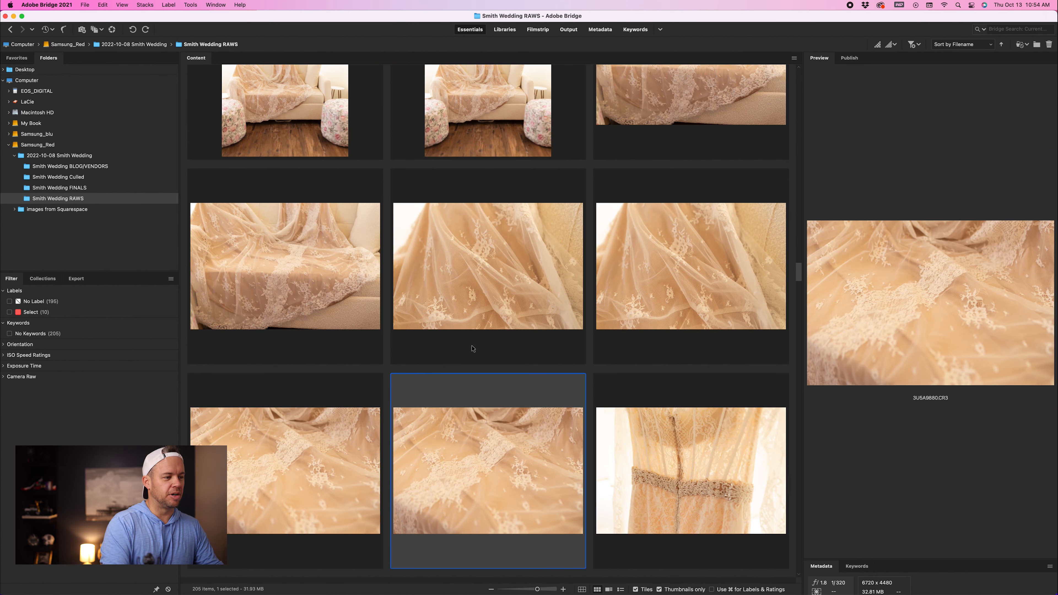
pyautogui.press('Down')
pyautogui.press('Down')
pyautogui.press('Down')
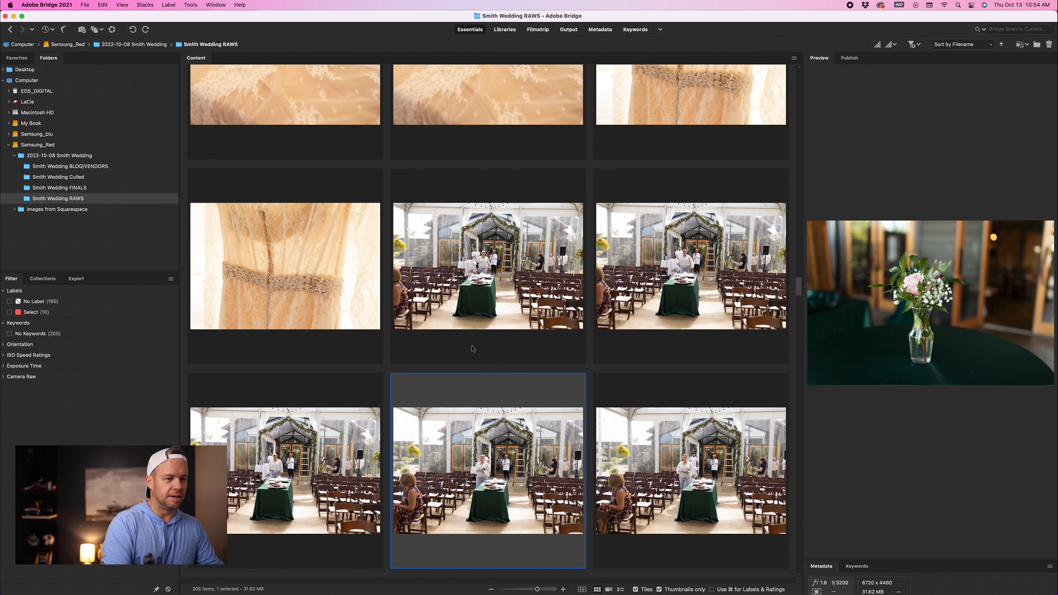
pyautogui.press('Down')
pyautogui.press('6')
# Step: Label a gold charger place-setting photo as Select
pyautogui.press('Down')
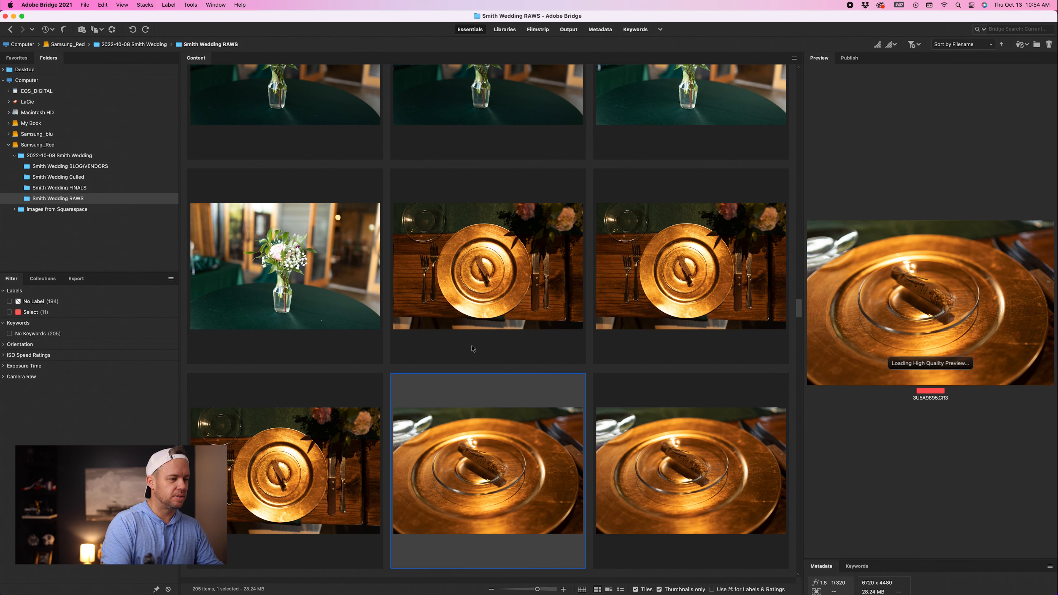
pyautogui.press('Down')
pyautogui.press('6')
# Step: Label a wide photo of the reception hall tables as Select
pyautogui.press('Down')
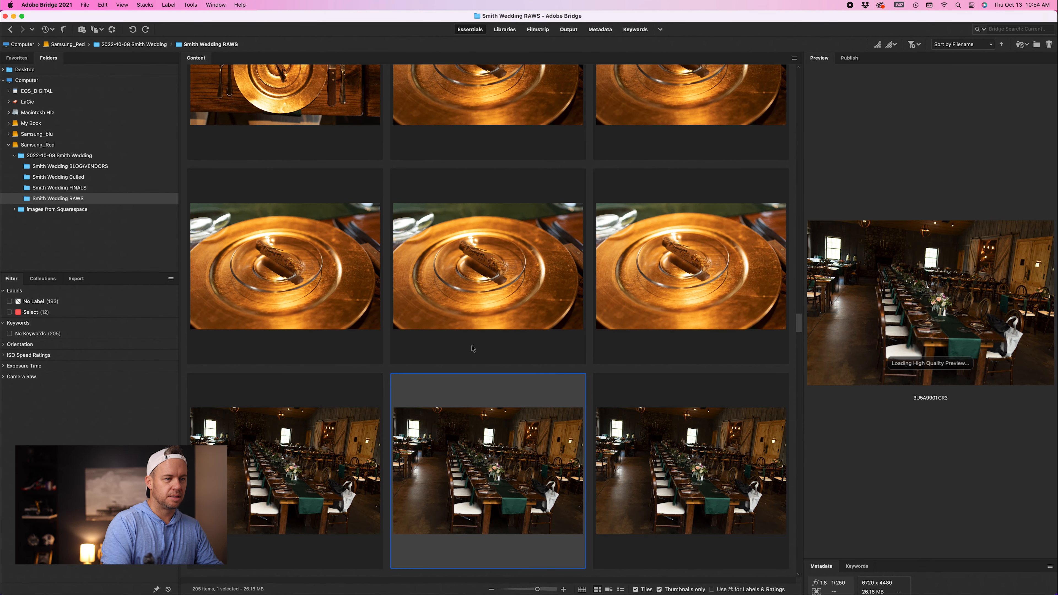
pyautogui.press('Down')
pyautogui.press('Down')
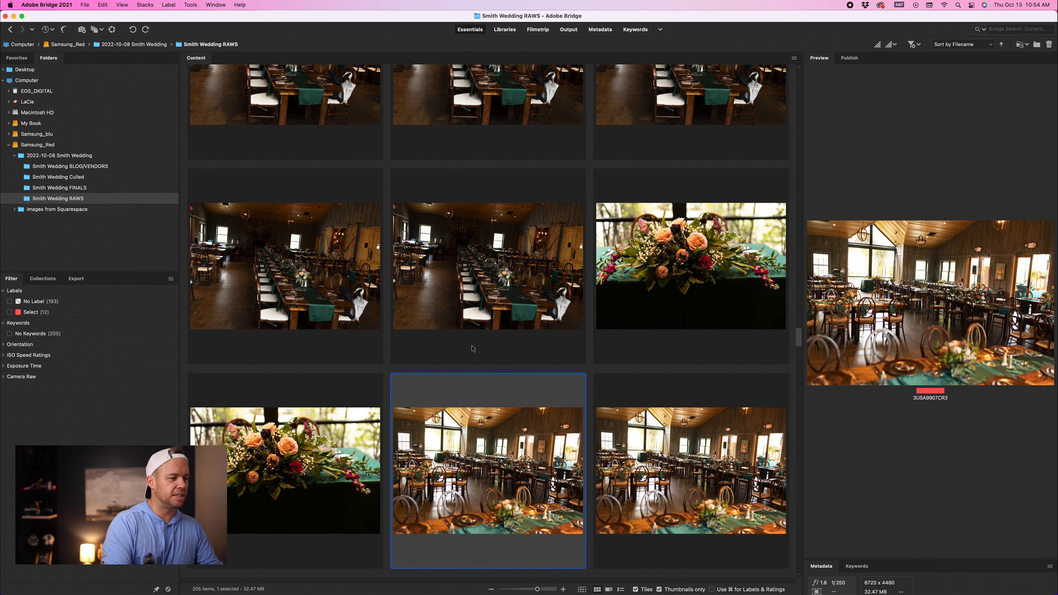
pyautogui.press('Right')
pyautogui.press('6')
# Step: Label a photo of the paper cone favors as Select
pyautogui.press('Right')
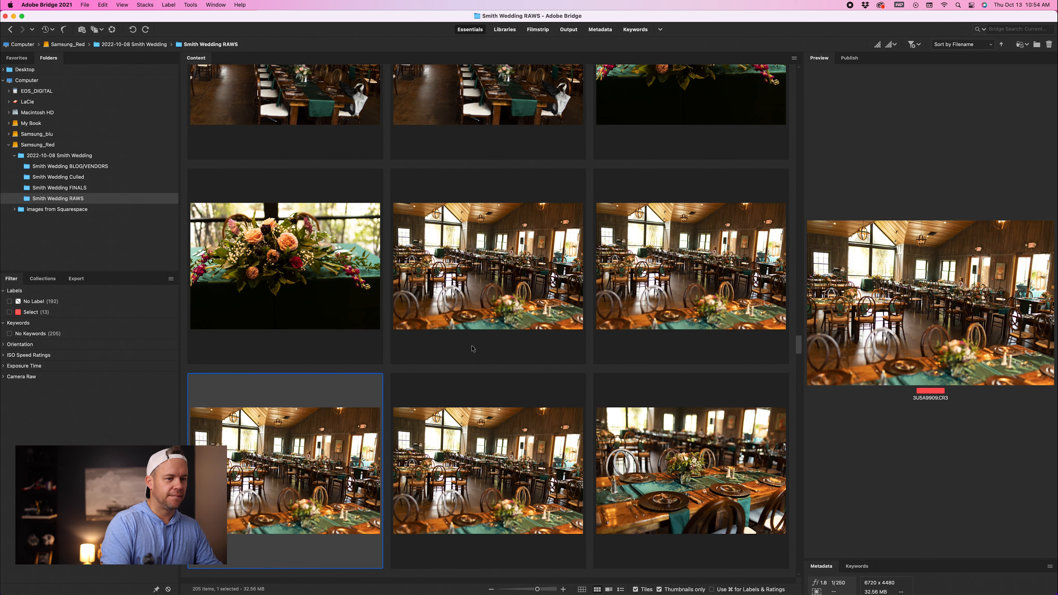
pyautogui.press('Down')
pyautogui.press('Down')
pyautogui.press('Right')
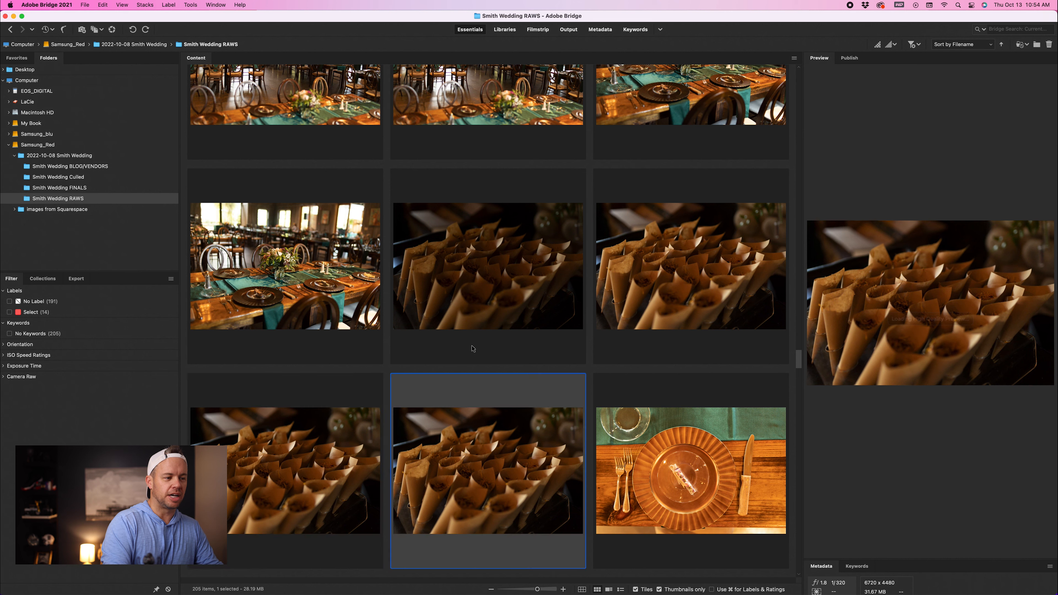
pyautogui.press('6')
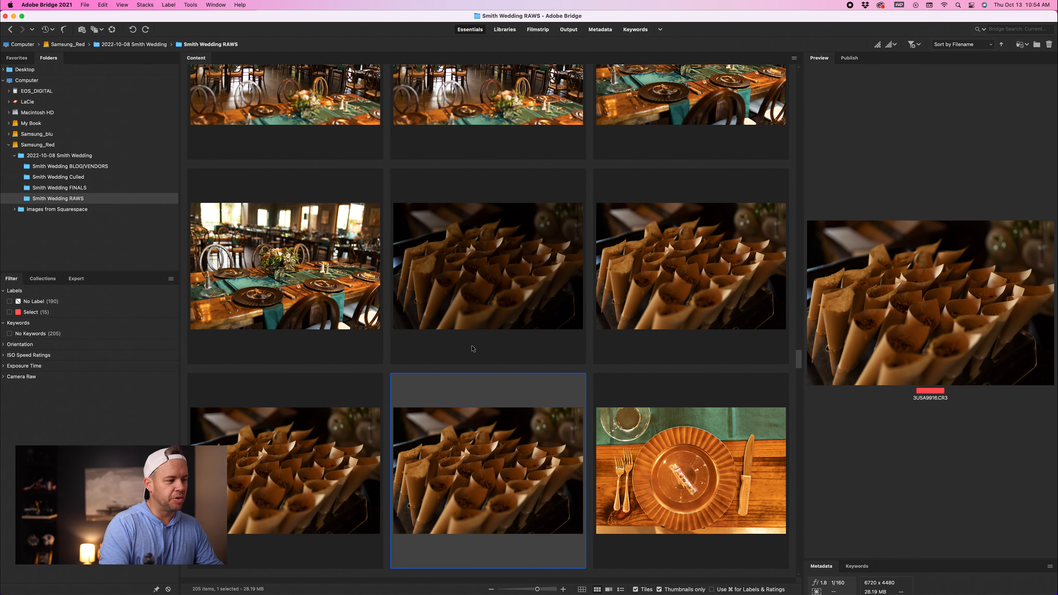
# Step: Move past the trailer exterior photos and label the bride getting dressed photo as Select
pyautogui.press('Down')
pyautogui.press('Down')
pyautogui.press('Down')
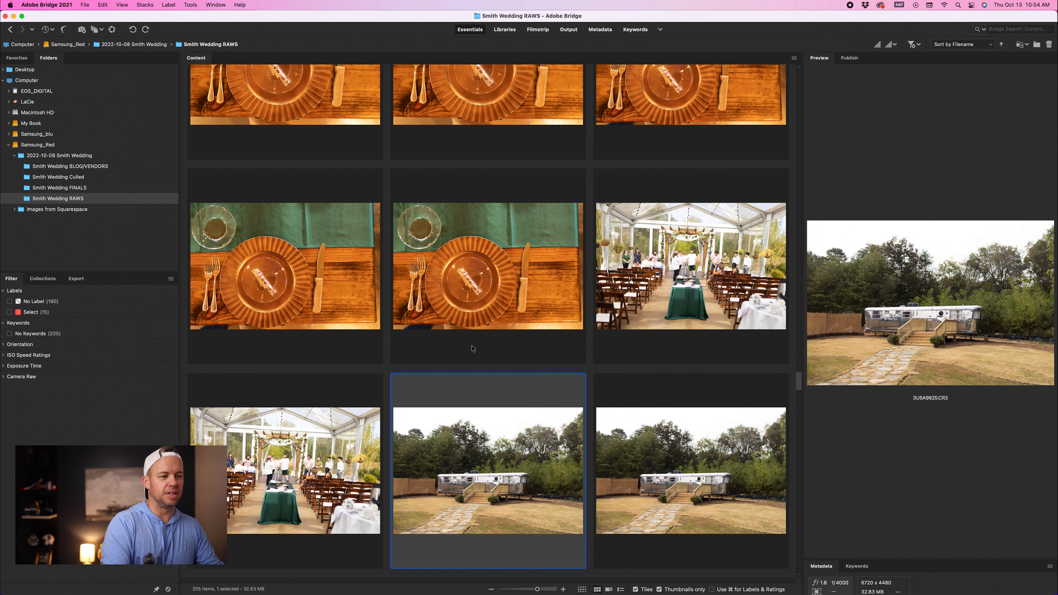
pyautogui.press('Right')
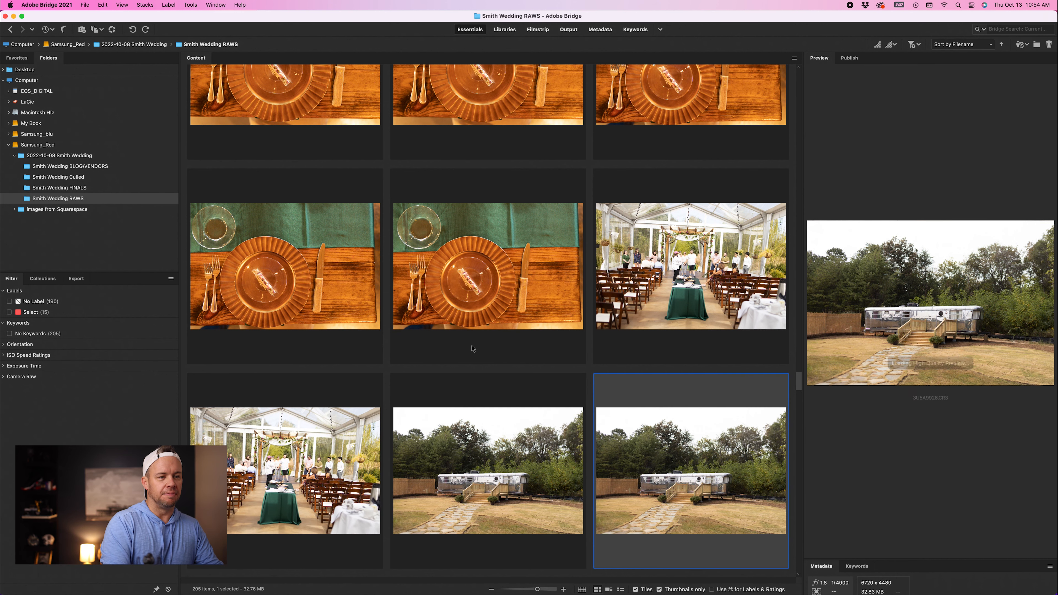
pyautogui.press('Down')
pyautogui.press('Down')
pyautogui.press('Down')
pyautogui.press('Down')
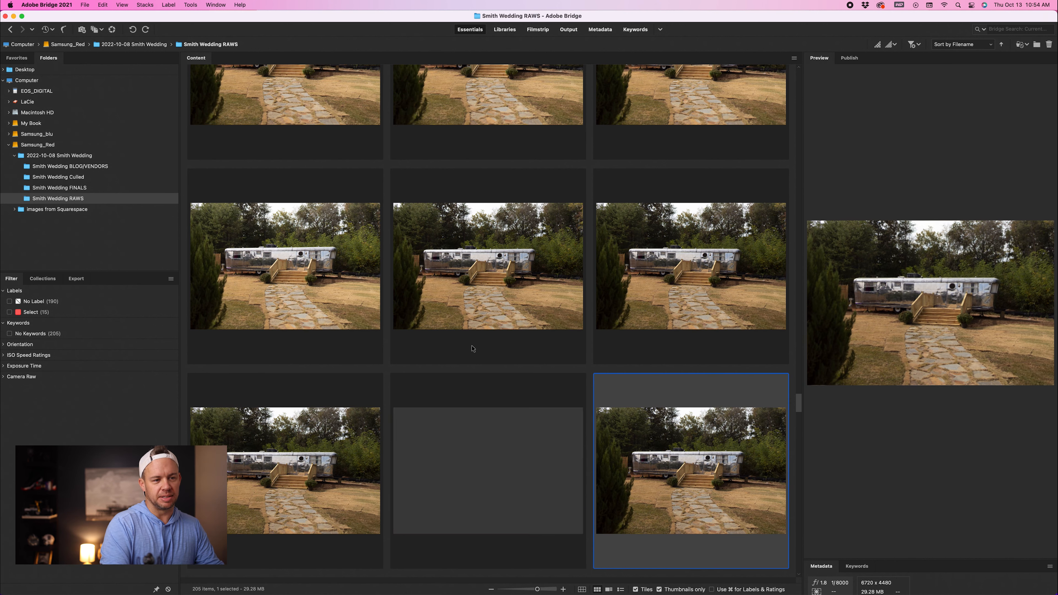
pyautogui.press('Right')
pyautogui.press('Right')
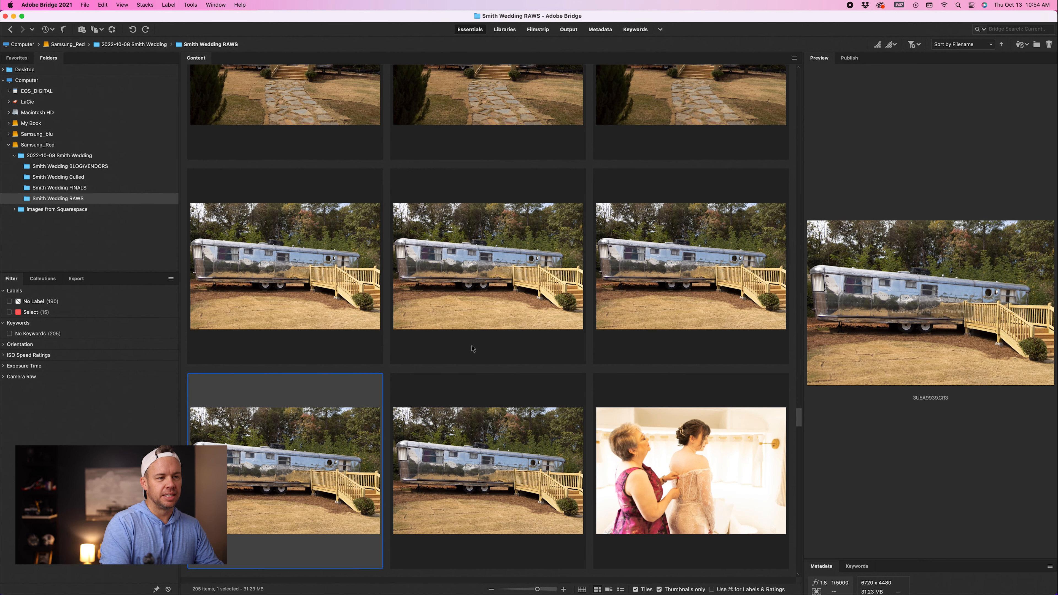
pyautogui.press('Right')
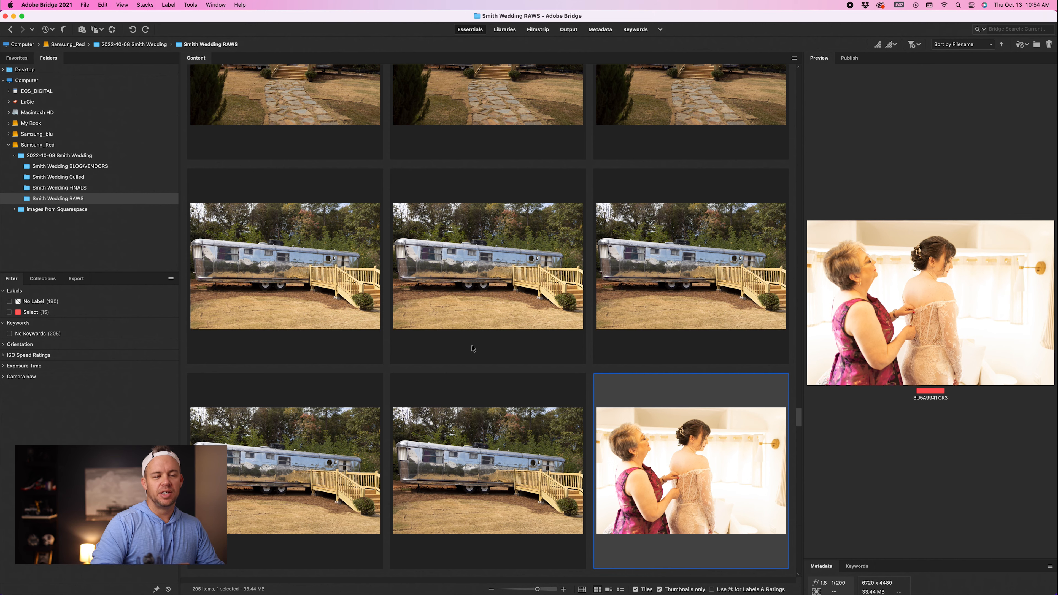
# Step: Label the next bride-getting-dressed photo as Select and inspect its focus with the preview loupe
pyautogui.press('Right')
pyautogui.press('6')
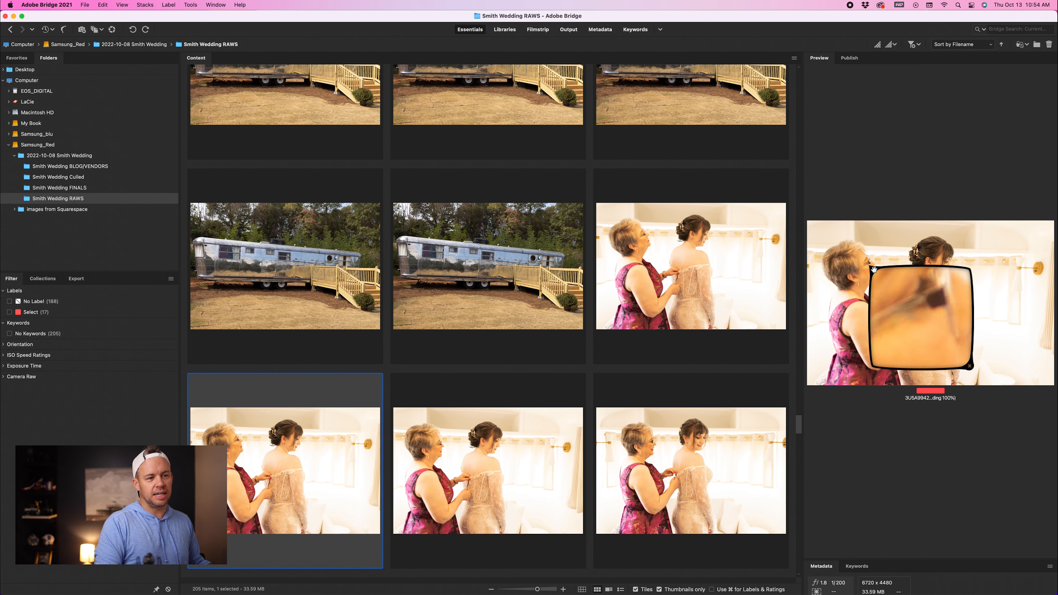
pyautogui.moveTo(870, 266); pyautogui.dragTo(977, 287)
pyautogui.click(977, 287)
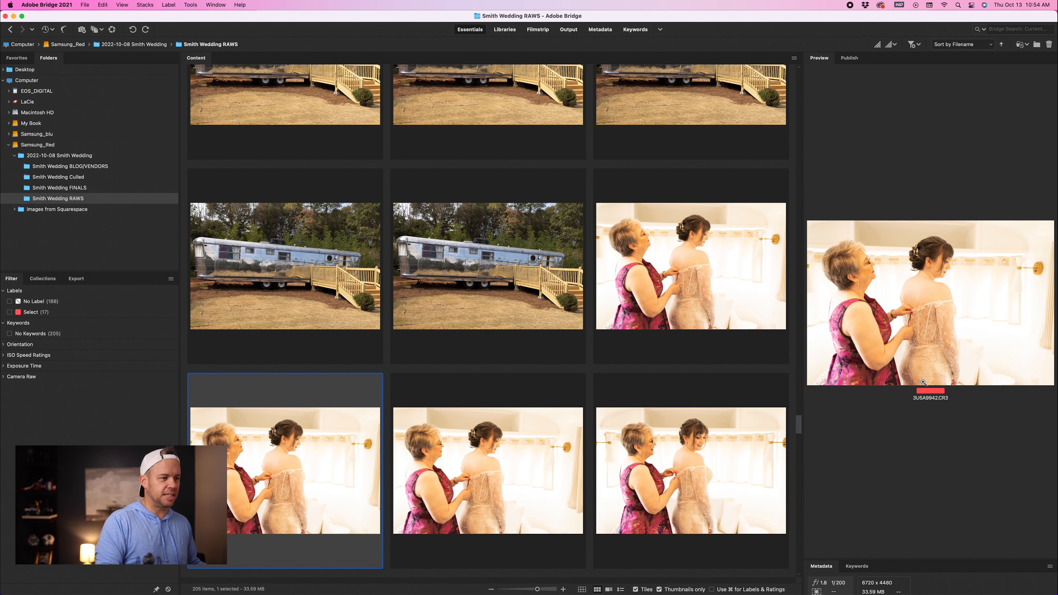
# Step: Select the following dressing photo and inspect its focus with the preview loupe
pyautogui.click(454, 444)
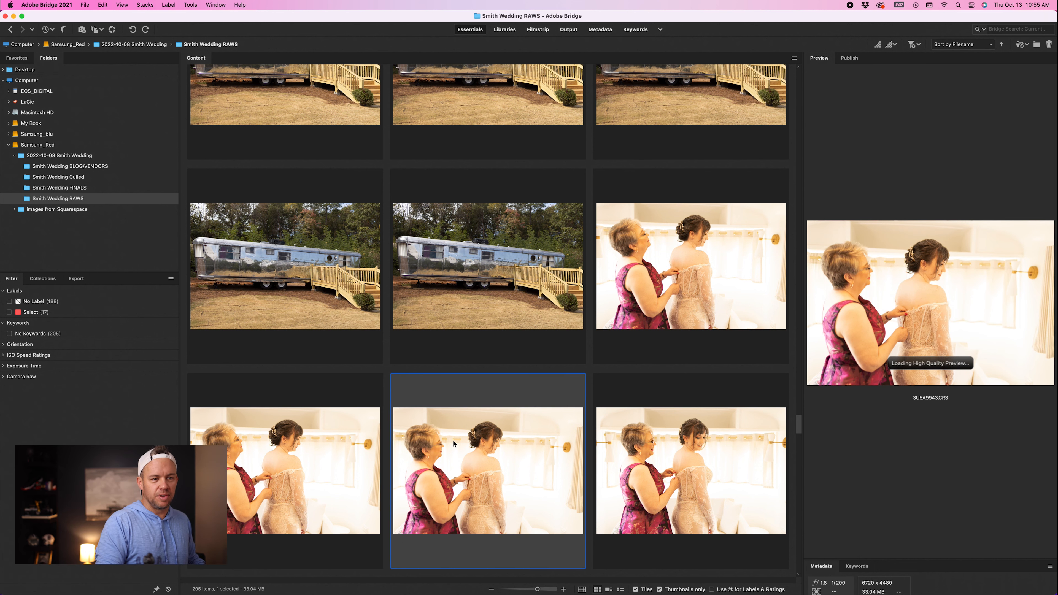
pyautogui.click(942, 265)
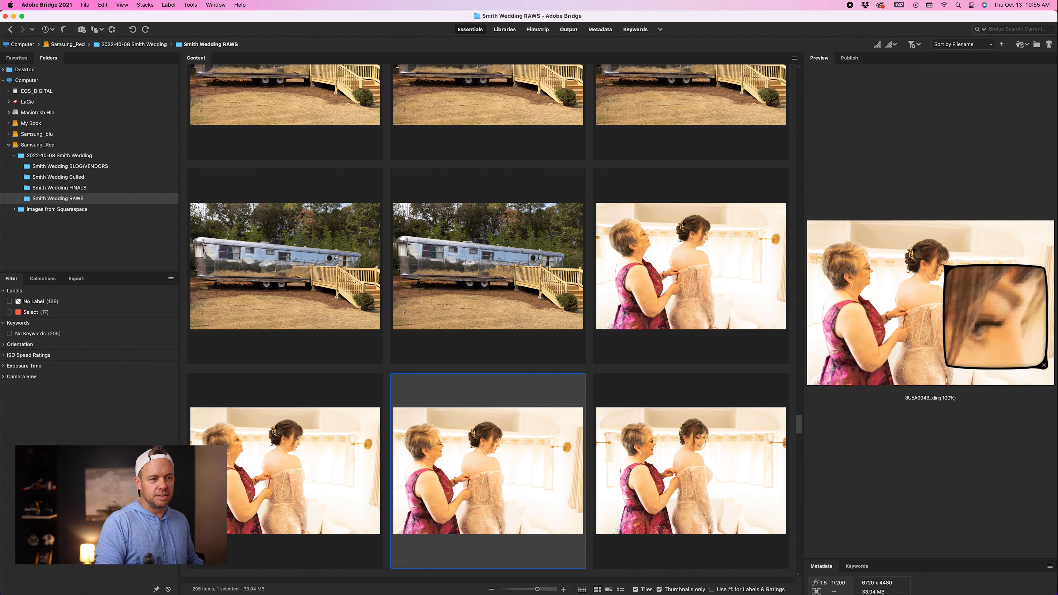
pyautogui.moveTo(951, 289); pyautogui.dragTo(950, 291)
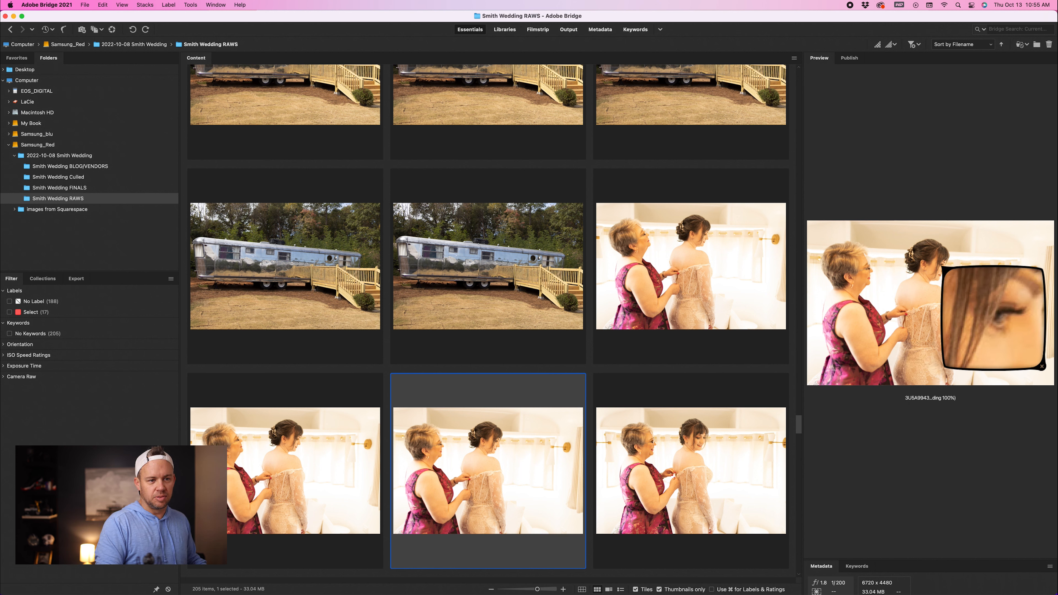
pyautogui.click(953, 292)
# Step: Check the next dressing photo with the loupe, then label it and the one after it as Select
pyautogui.press('Right')
pyautogui.click(930, 253)
pyautogui.moveTo(954, 274); pyautogui.dragTo(951, 273)
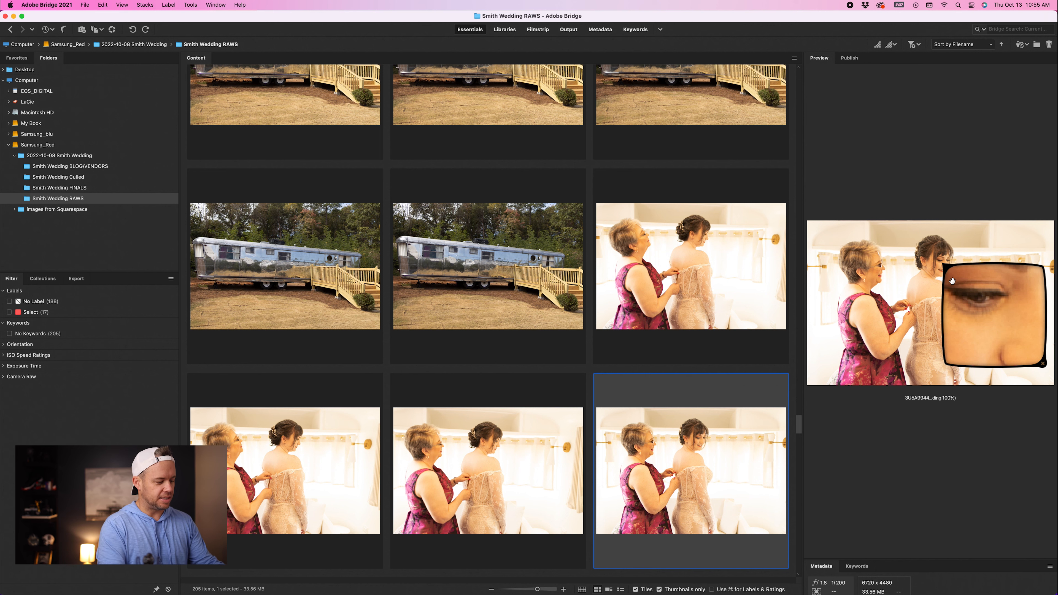
pyautogui.click(952, 280)
pyautogui.press('6')
pyautogui.press('Right')
pyautogui.press('6')
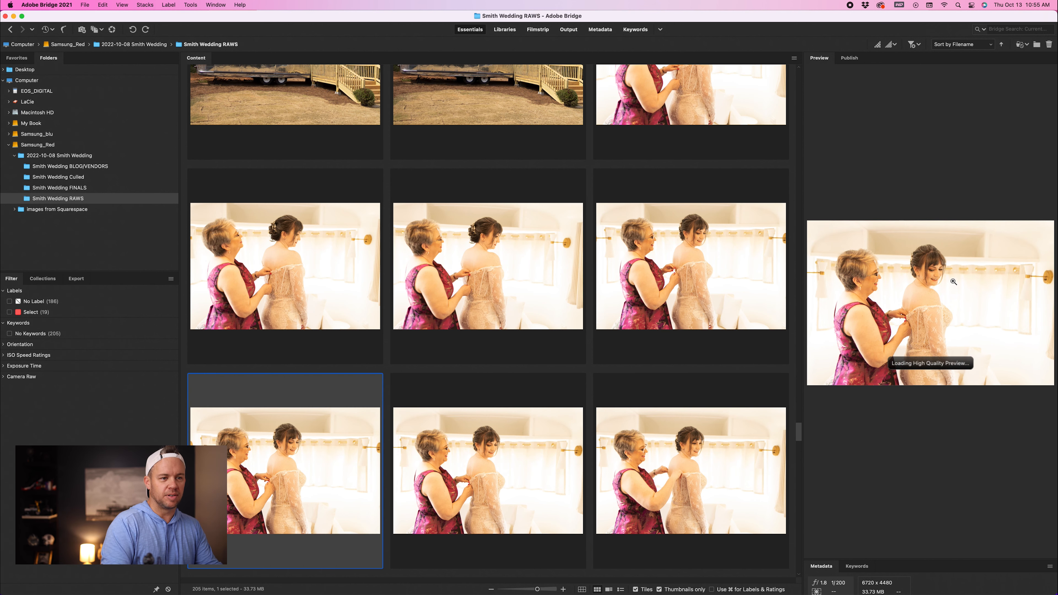
# Step: Advance through the dressing sequence and label the dress-lacing closeup as Select
pyautogui.press('Right')
pyautogui.press('Right')
pyautogui.press('Right')
pyautogui.press('Right')
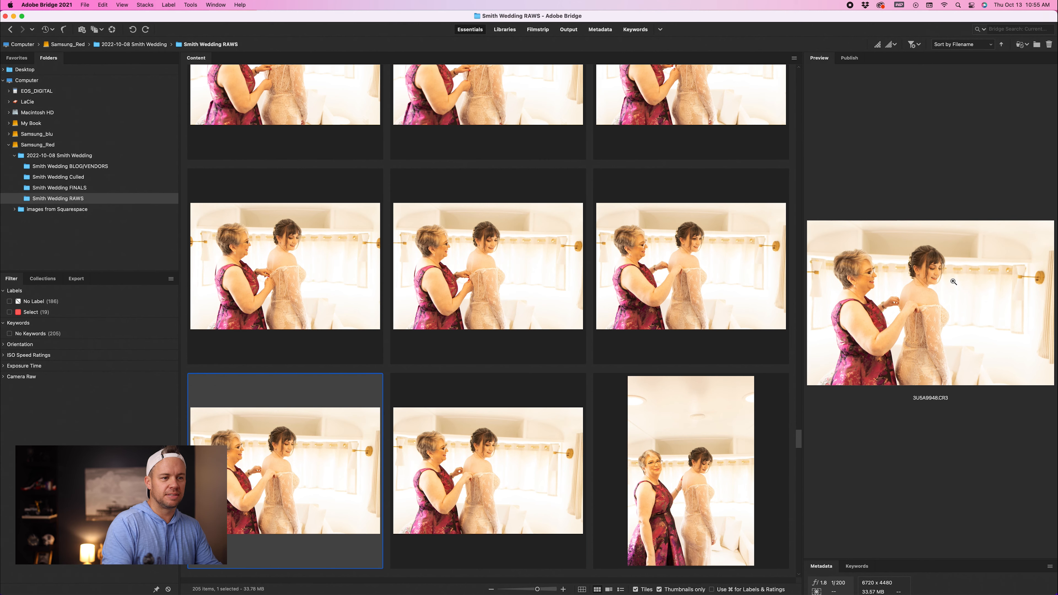
pyautogui.press('Right')
pyautogui.press('Down')
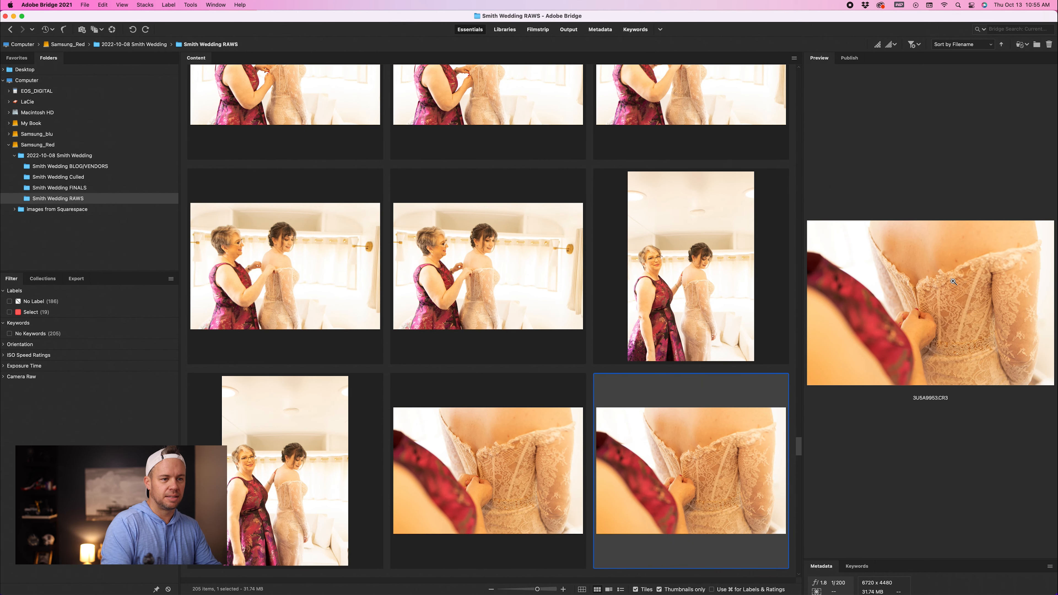
pyautogui.press('Right')
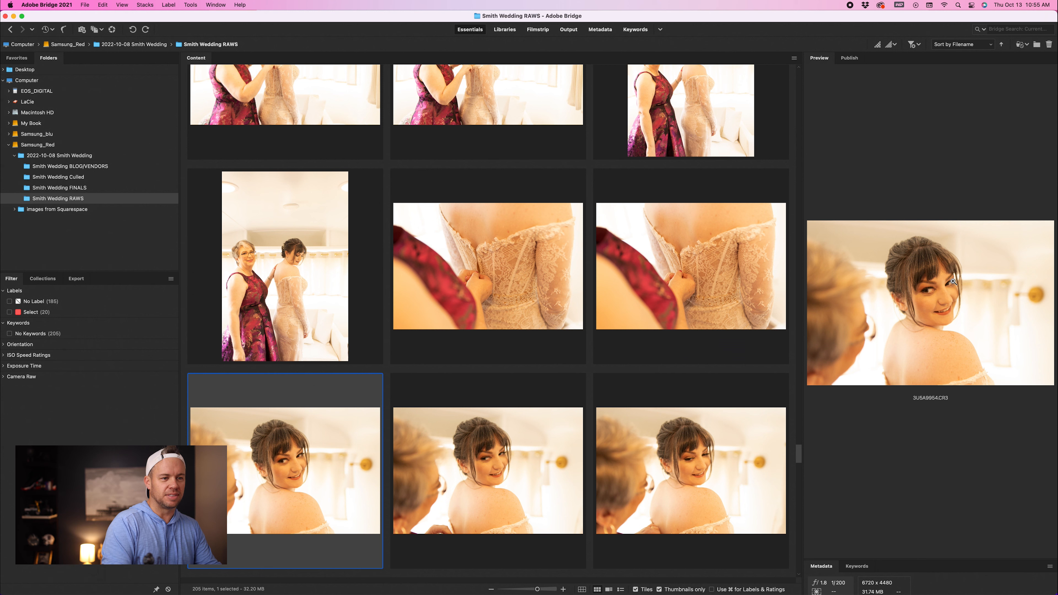
# Step: Label the photo of the bride looking over her shoulder as Select
pyautogui.press('Right')
pyautogui.press('Left')
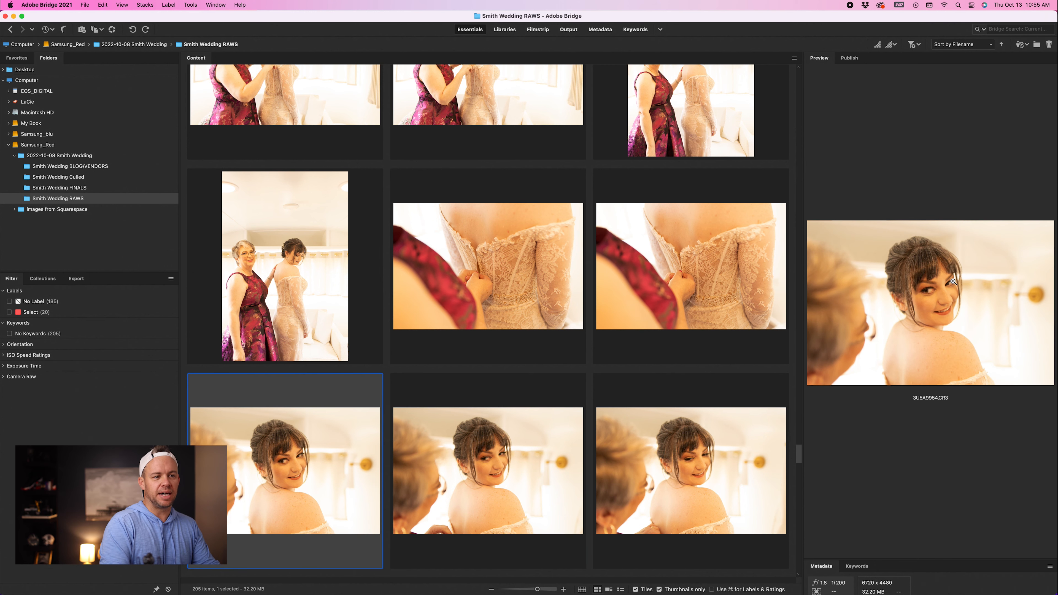
pyautogui.press('Right')
pyautogui.press('Left')
pyautogui.press('Right')
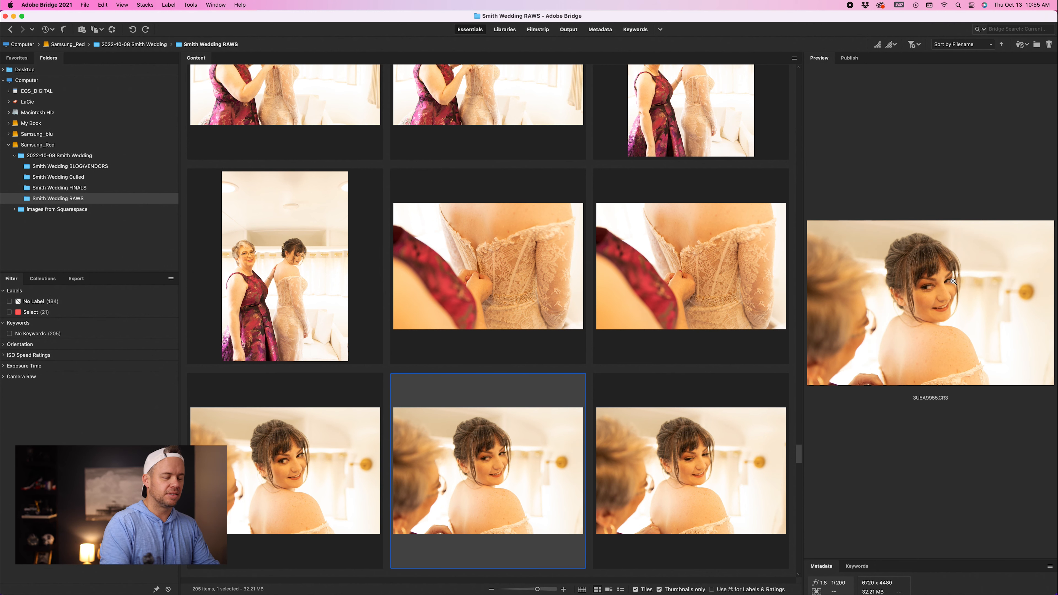
# Step: Compare the neighbouring over-the-shoulder portraits of the bride
pyautogui.press('Left')
pyautogui.press('Right')
pyautogui.press('Left')
pyautogui.press('Right')
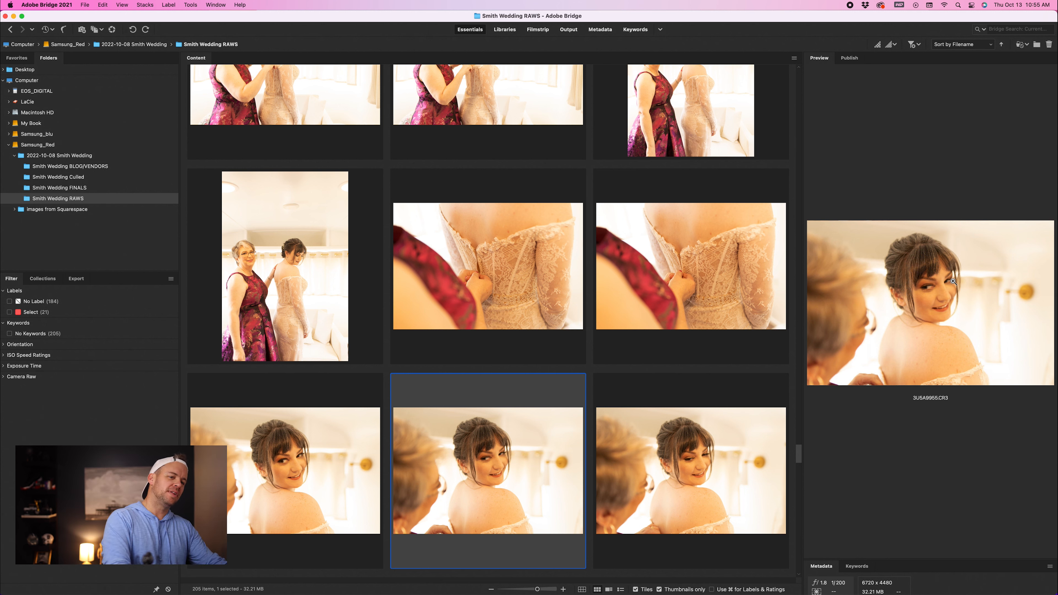
pyautogui.press('Left')
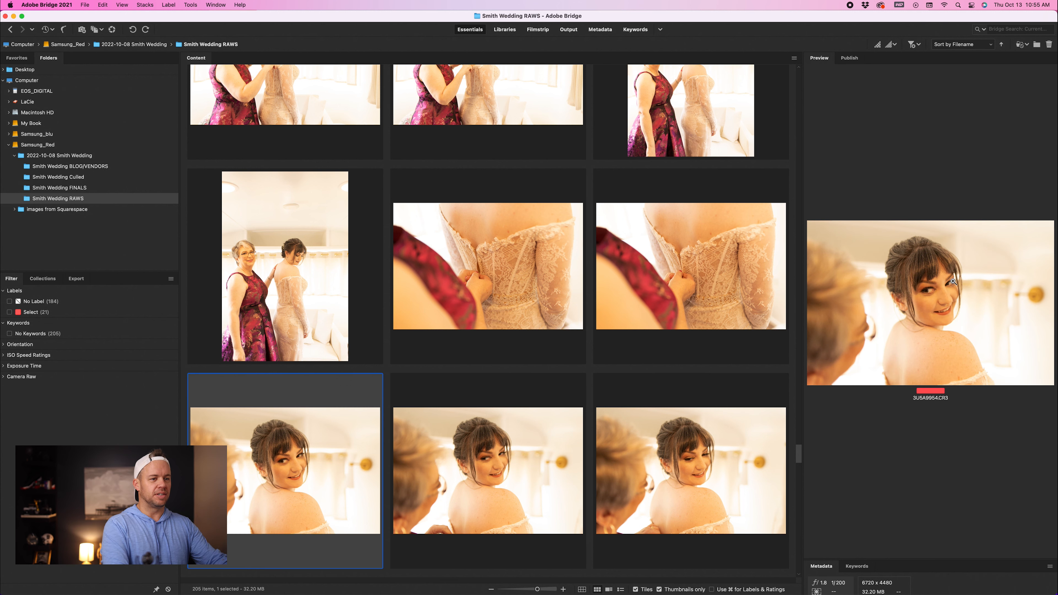
pyautogui.press('Right')
pyautogui.press('Right')
pyautogui.press('Left')
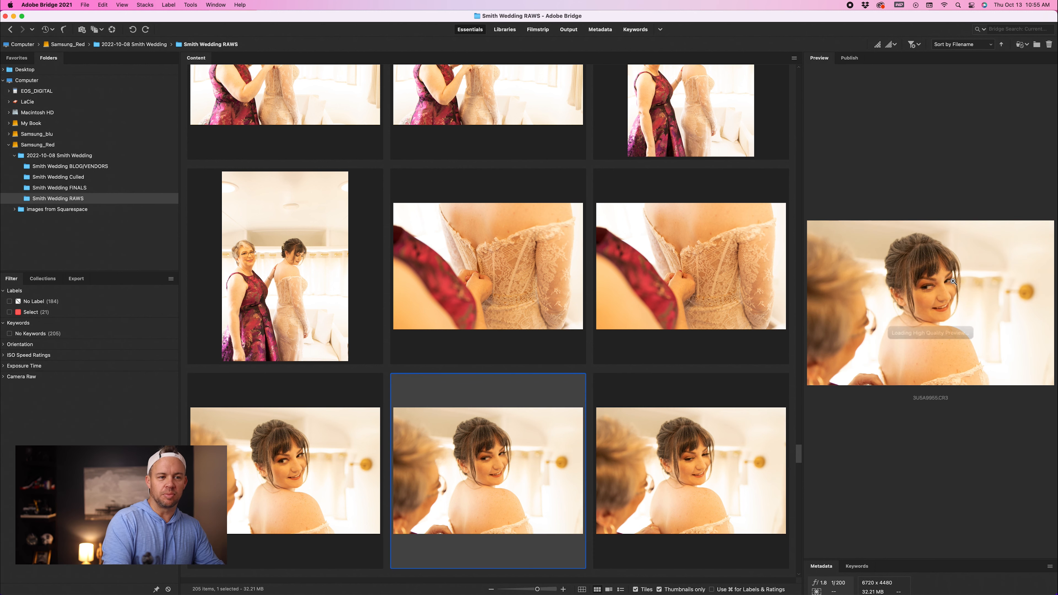
pyautogui.press('Right')
pyautogui.press('Right')
pyautogui.press('Right')
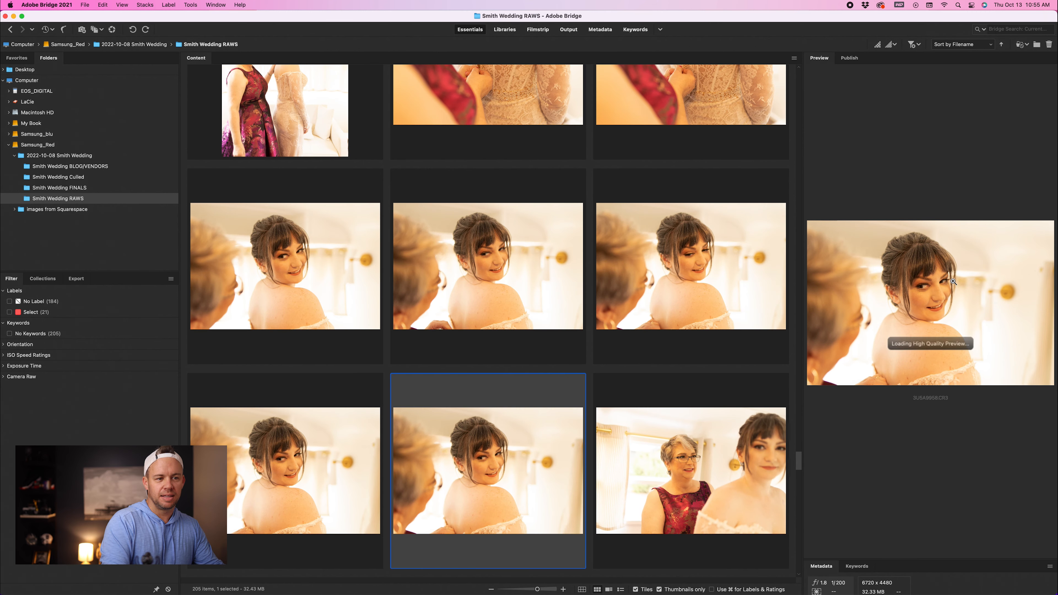
# Step: Label the photo of the bride's mother beside the bride as Select and check its focus with the loupe
pyautogui.press('Right')
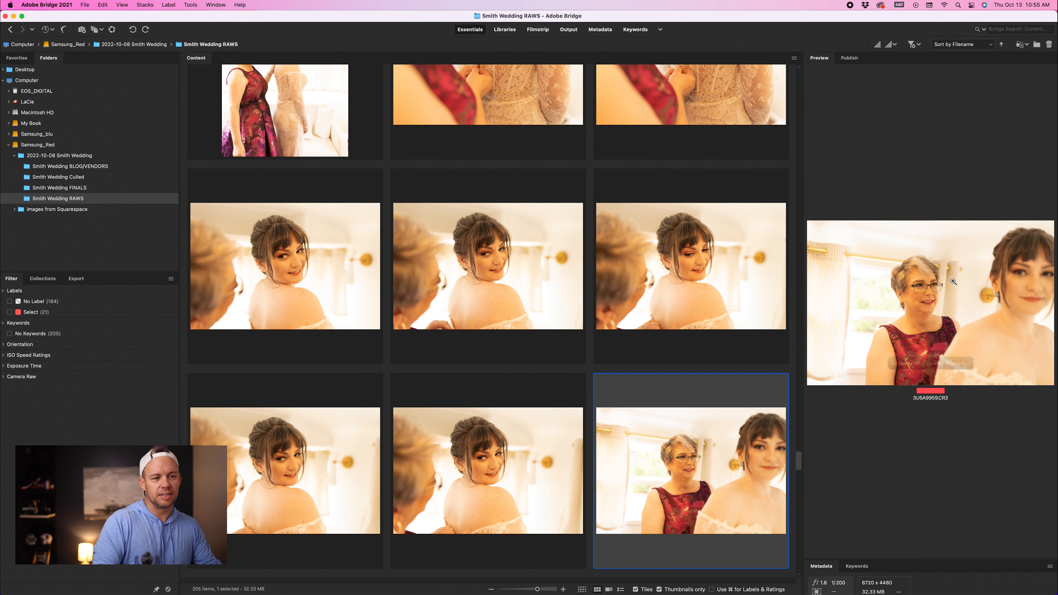
pyautogui.press('6')
pyautogui.click(922, 285)
pyautogui.moveTo(922, 285); pyautogui.dragTo(924, 302)
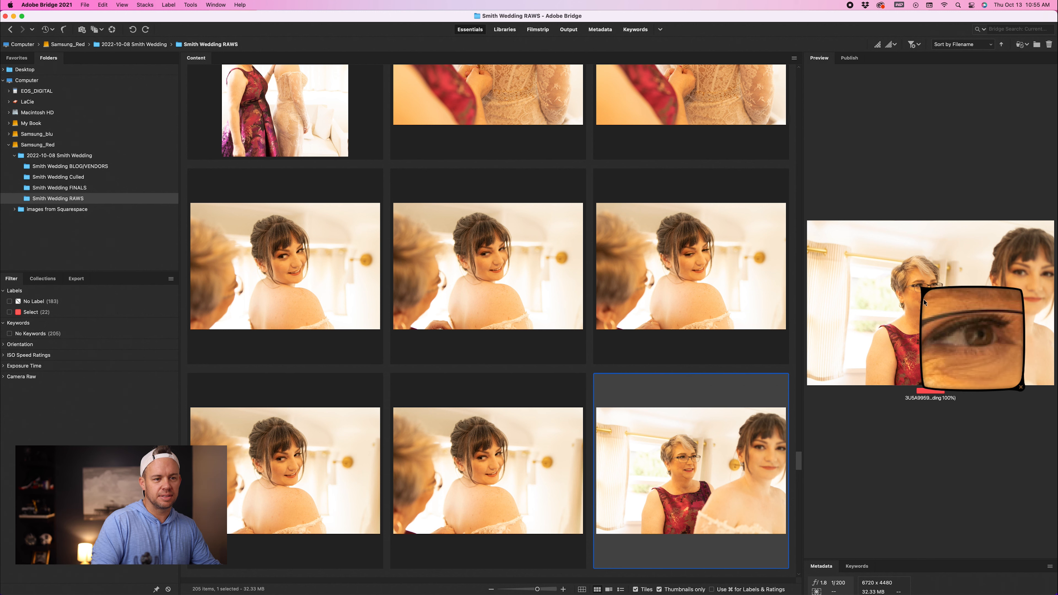
pyautogui.click(942, 323)
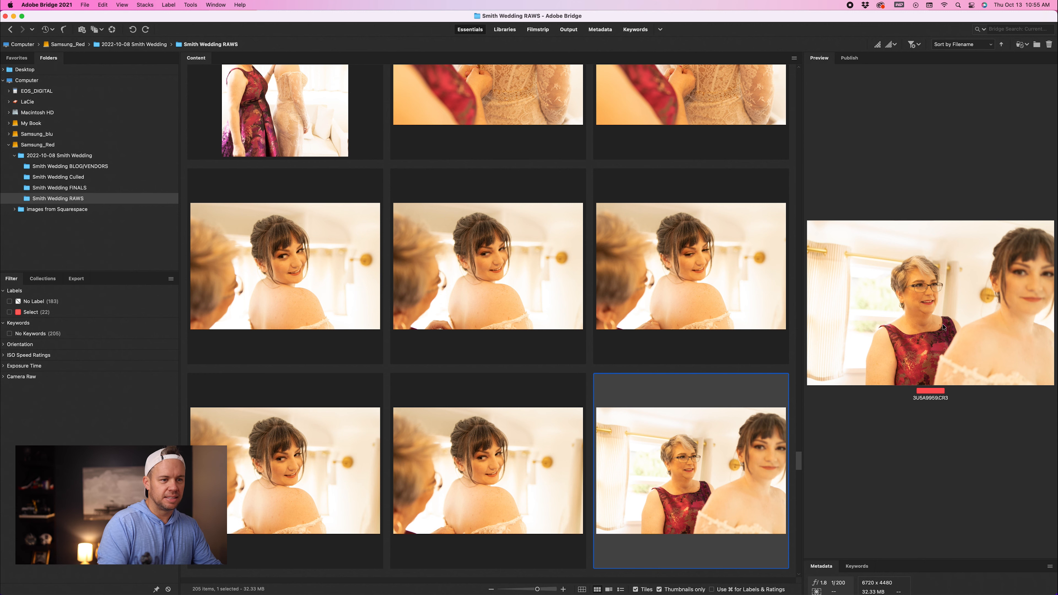
# Step: Label two more photos of the mother and bride as Select
pyautogui.press('Right')
pyautogui.press('Right')
pyautogui.press('6')
pyautogui.press('Right')
pyautogui.press('6')
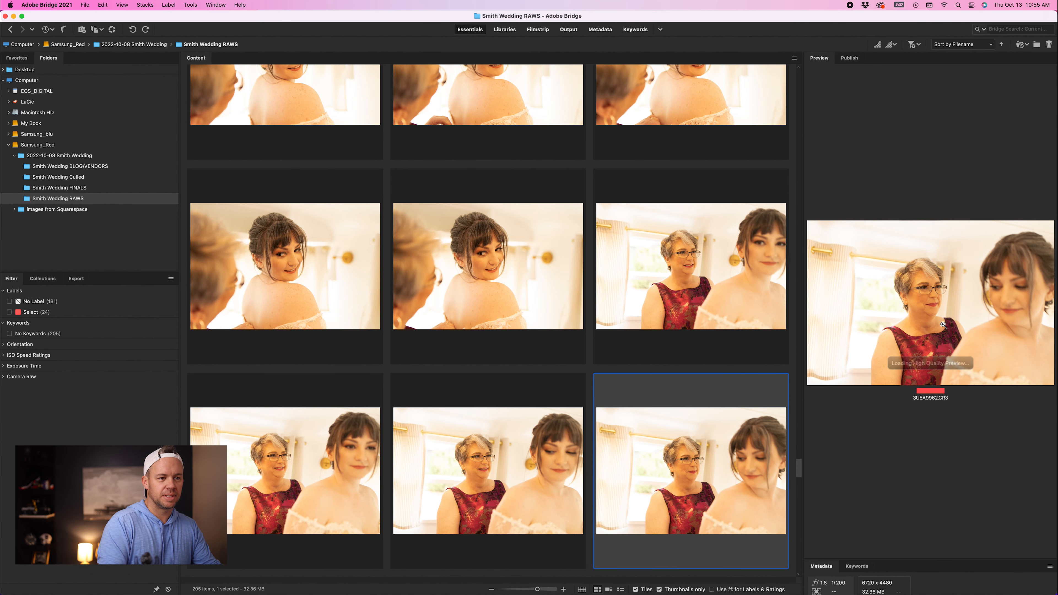
# Step: Advance to the bride seated on the sofa, label it as Select and inspect its focus with the loupe
pyautogui.press('Right')
pyautogui.press('Right')
pyautogui.press('Right')
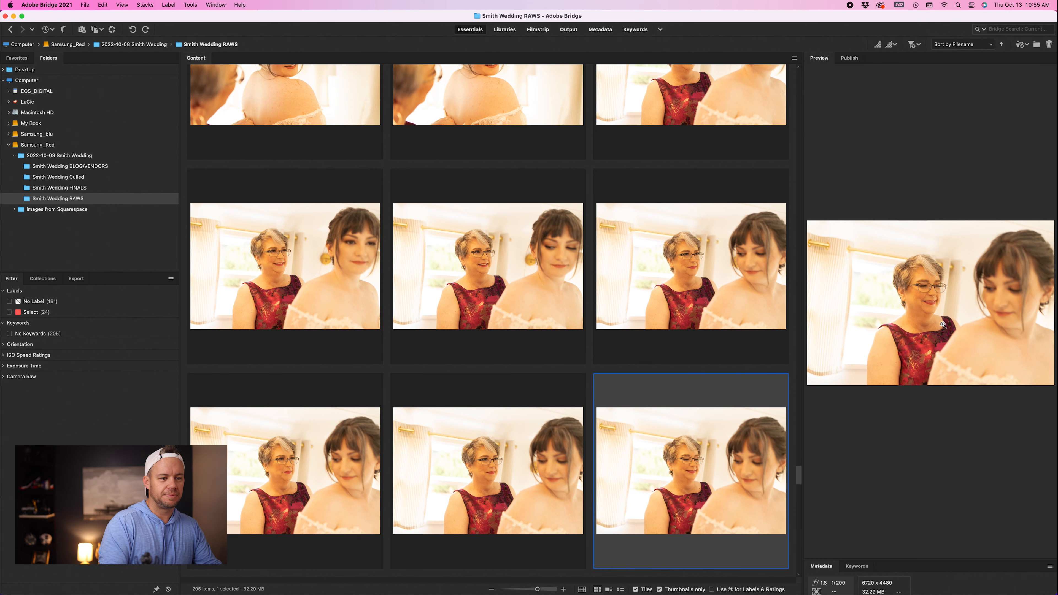
pyautogui.press('Right')
pyautogui.press('Right')
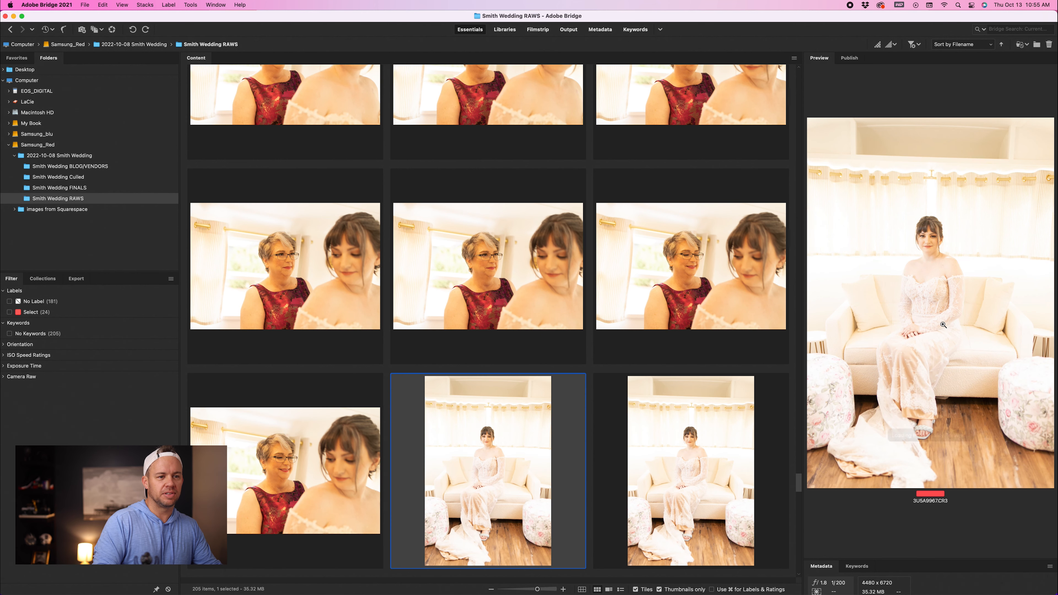
pyautogui.click(930, 237)
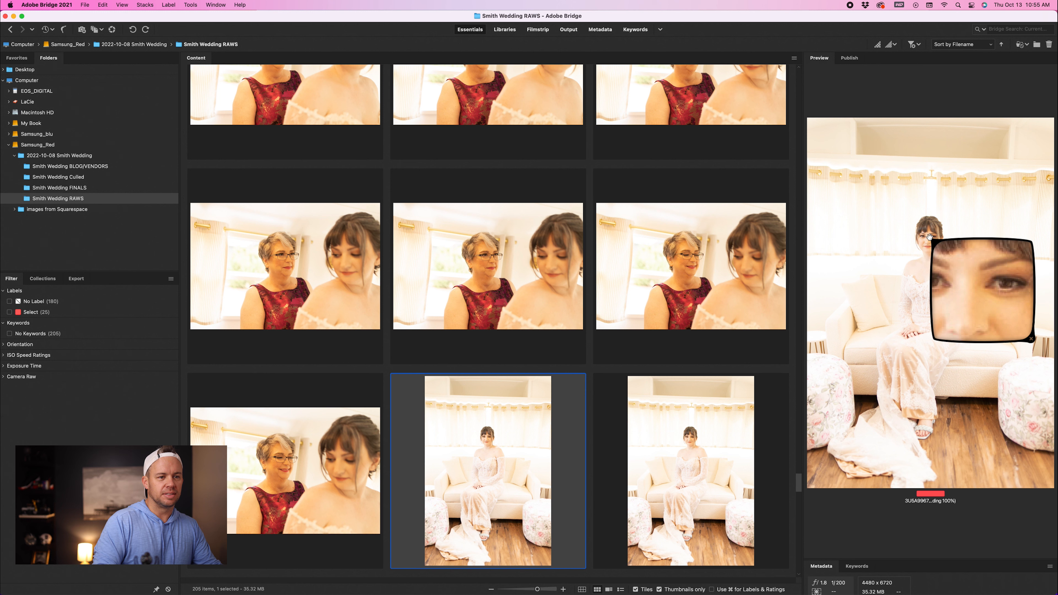
pyautogui.moveTo(942, 245); pyautogui.dragTo(944, 246)
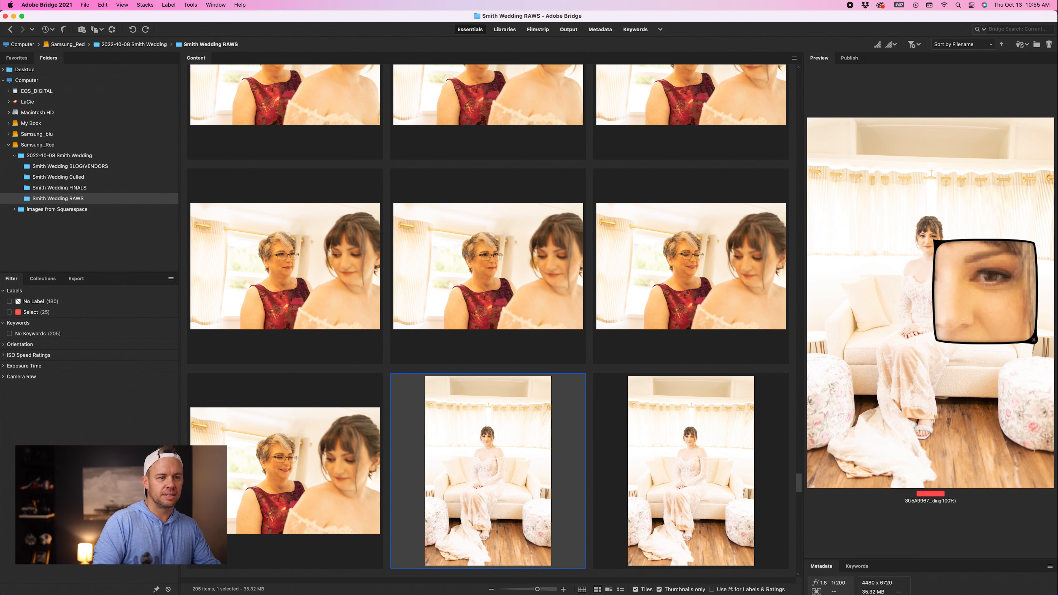
pyautogui.click(946, 259)
# Step: Label two more portraits of the bride seated on the sofa as Select
pyautogui.press('Right')
pyautogui.press('6')
pyautogui.press('Right')
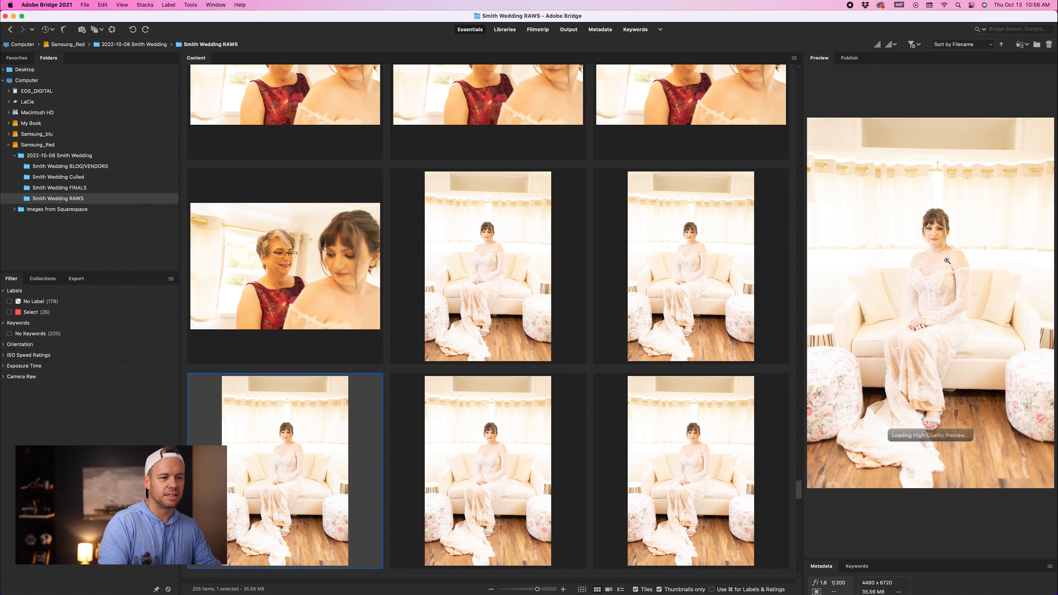
pyautogui.press('Right')
pyautogui.press('Right')
pyautogui.press('Right')
pyautogui.press('6')
# Step: Check the doorway portraits of the bride with the loupe and label one as Select
pyautogui.click(943, 242)
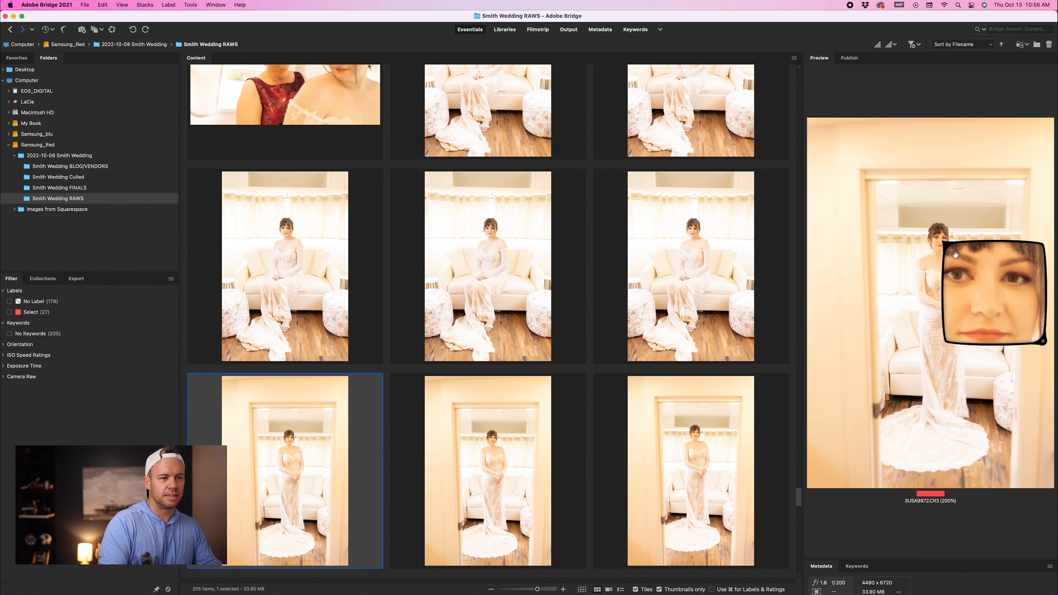
pyautogui.click(955, 255)
pyautogui.press('Right')
pyautogui.press('6')
pyautogui.click(951, 247)
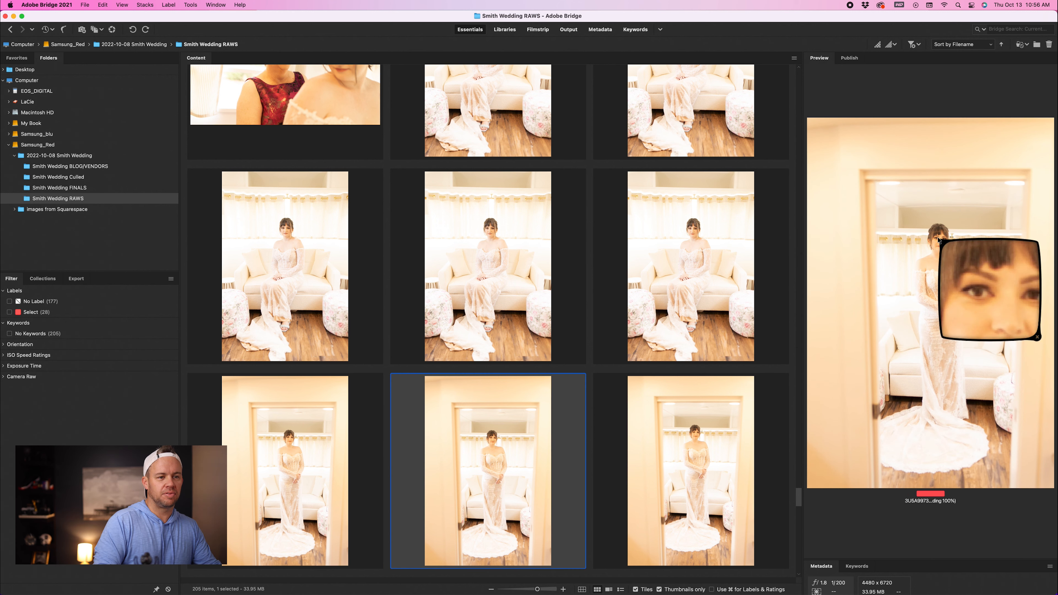
pyautogui.click(952, 254)
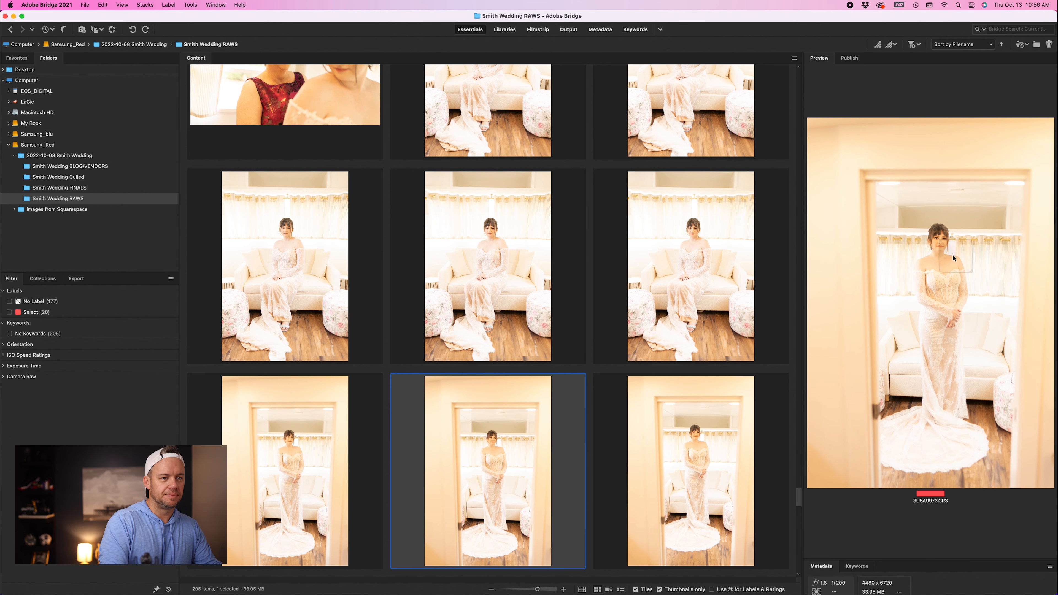
# Step: Browse through the remaining doorway and sofa portraits of the bride
pyautogui.press('Right')
pyautogui.press('Right')
pyautogui.press('Right')
pyautogui.press('Right')
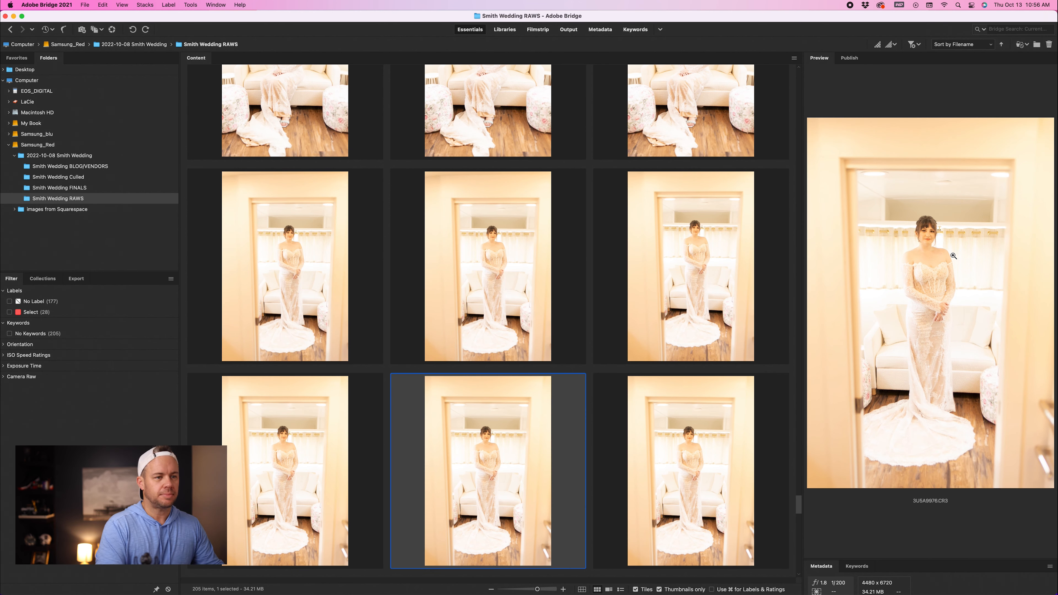
pyautogui.press('Right')
pyautogui.press('Right')
pyautogui.press('Right')
pyautogui.press('Right')
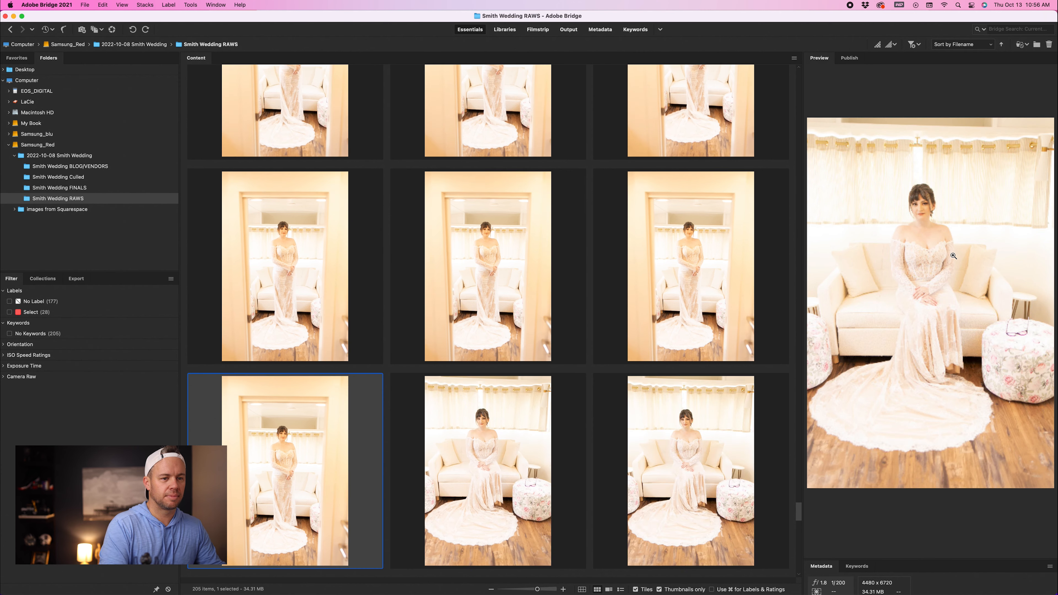
pyautogui.press('Right')
pyautogui.press('Right')
pyautogui.press('Right')
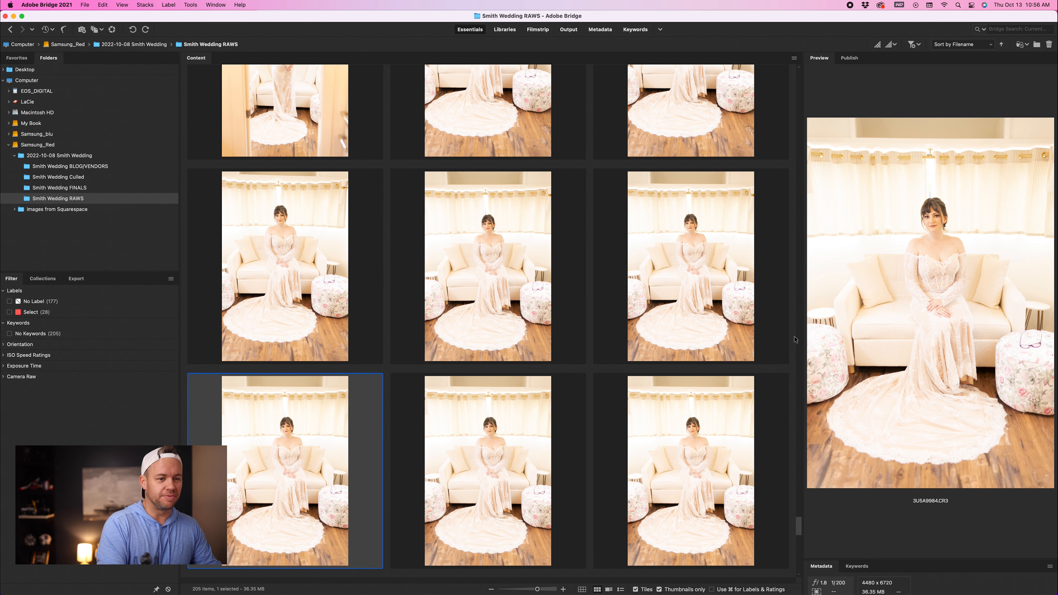
pyautogui.press('Right')
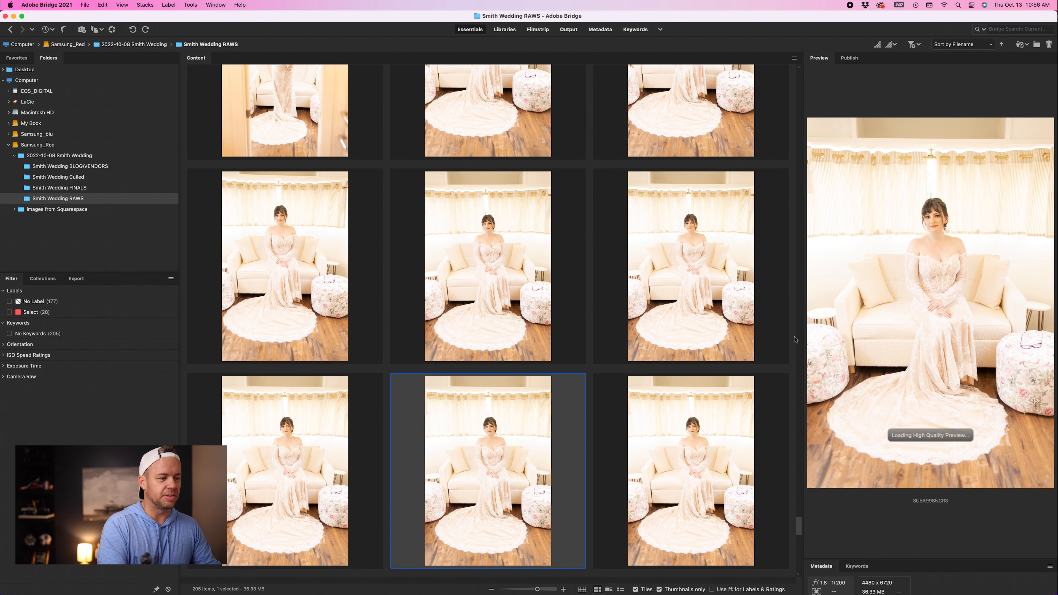
# Step: Move on to the groom's portraits and inspect one's focus with the preview loupe
pyautogui.press('Down')
pyautogui.press('Down')
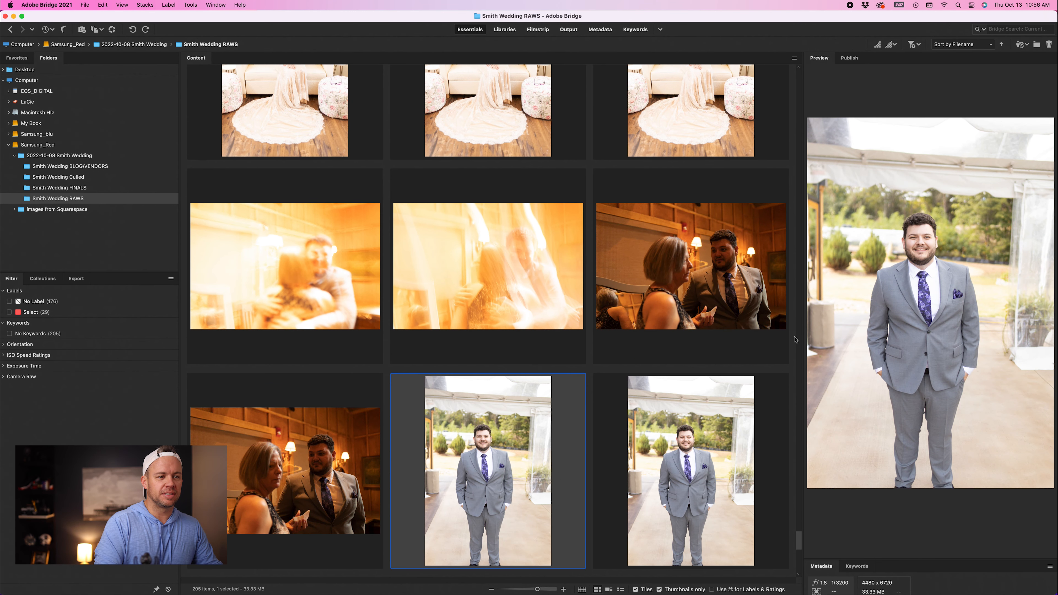
pyautogui.press('Right')
pyautogui.click(913, 241)
pyautogui.moveTo(913, 241); pyautogui.dragTo(927, 240)
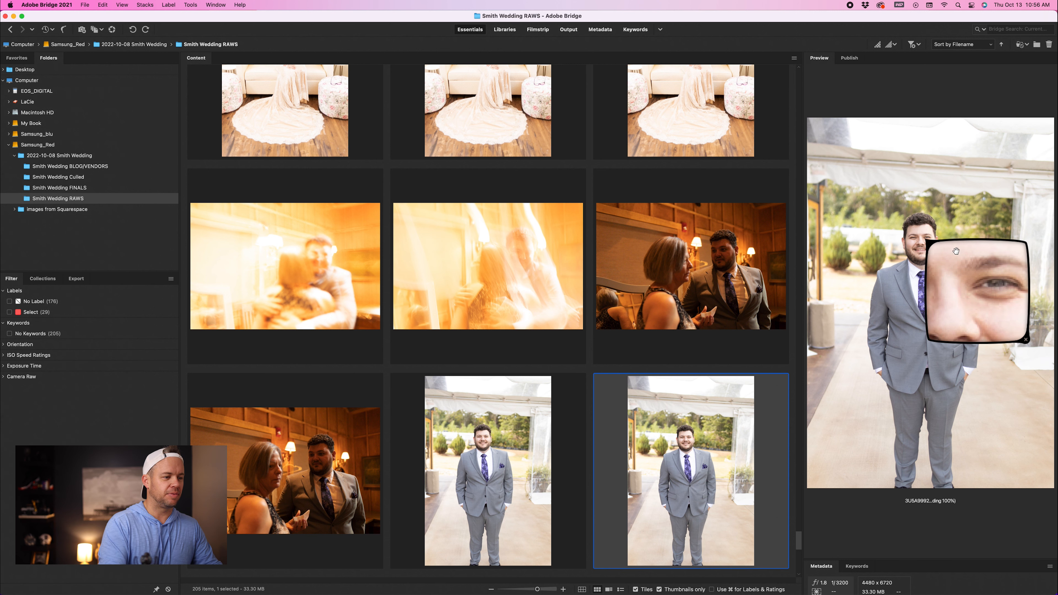
pyautogui.click(951, 267)
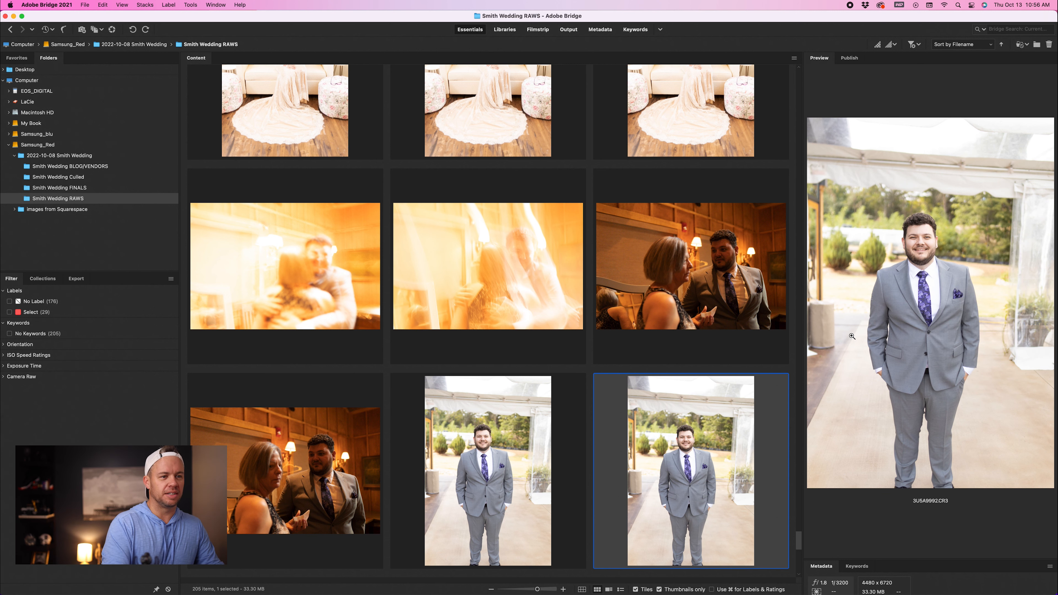
# Step: Step through the groom's portraits and label one as Select
pyautogui.scroll(2, 852, 336)
pyautogui.press('Right')
pyautogui.press('Right')
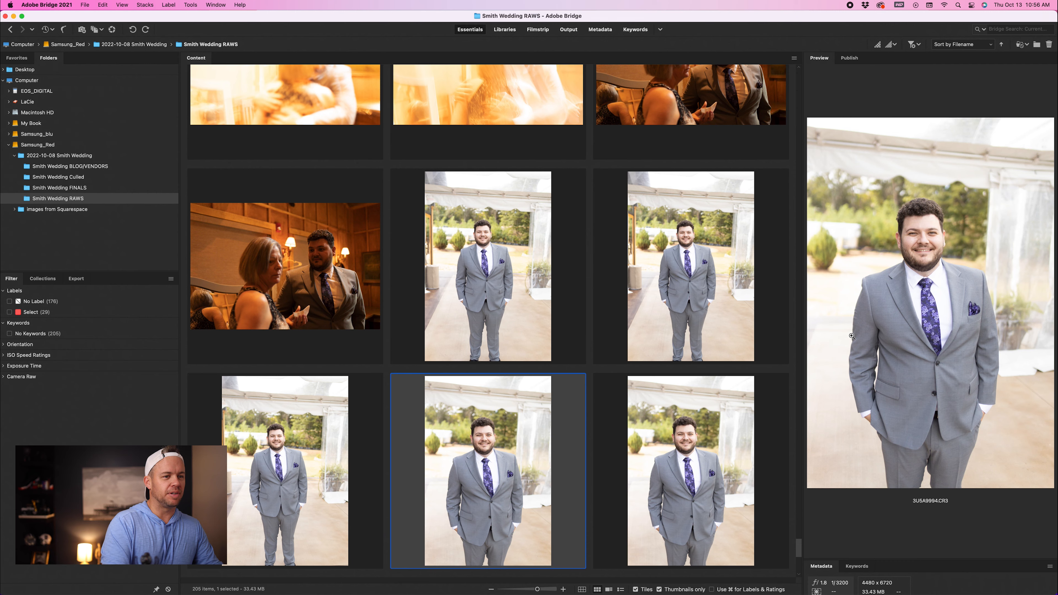
pyautogui.press('super+6')
# Step: Browse past the remaining groom portraits and dress details to the bouquet photo and label it as Select
pyautogui.press('Down')
pyautogui.press('Up')
pyautogui.press('Right')
pyautogui.press('Right')
pyautogui.press('Right')
pyautogui.press('Right')
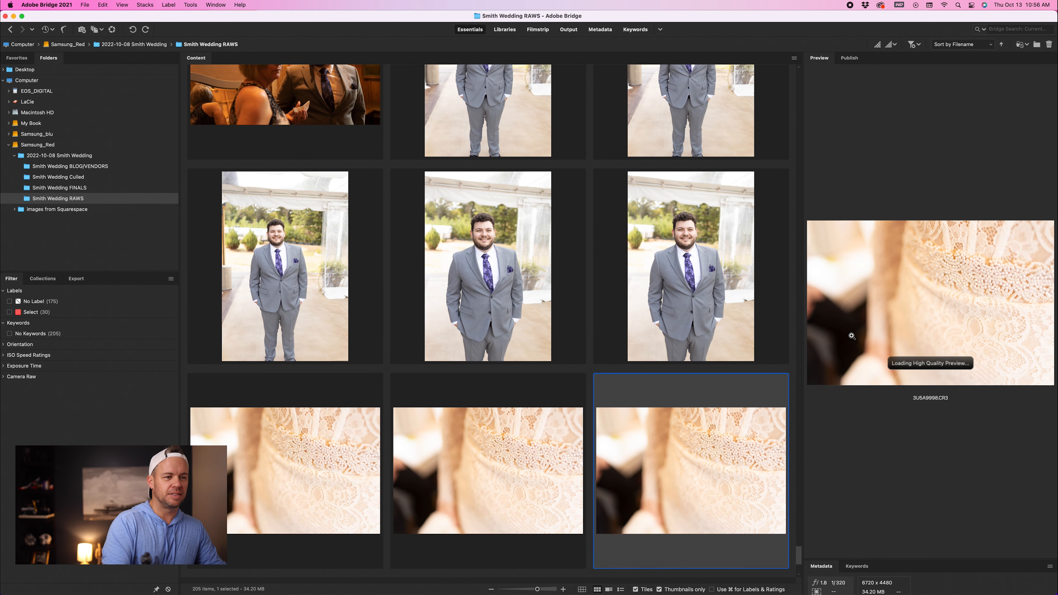
pyautogui.press('Right')
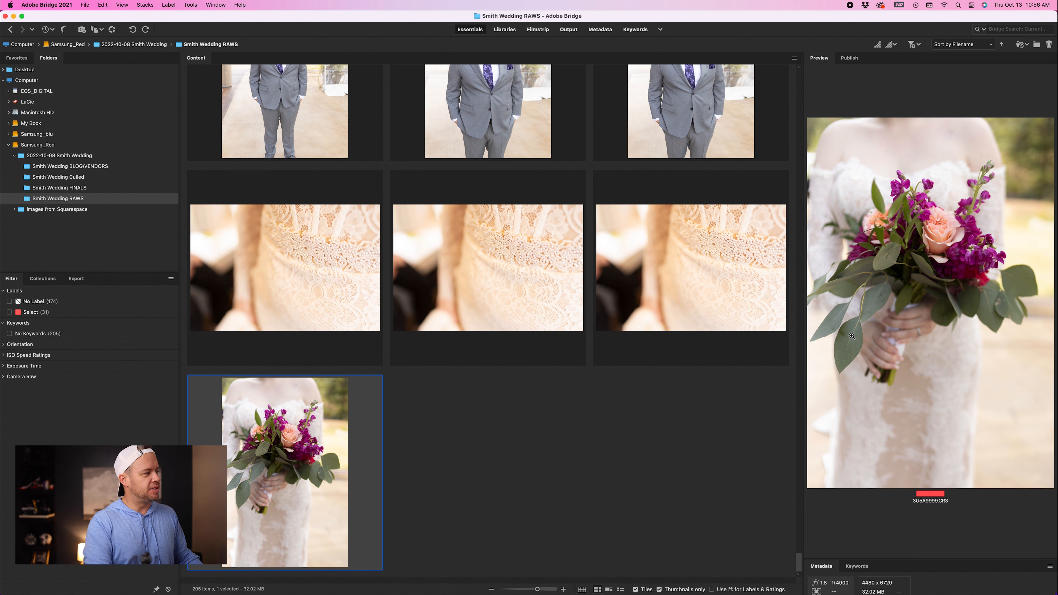
# Step: Filter the thumbnails to show only the photos labeled Select
pyautogui.click(22, 315)
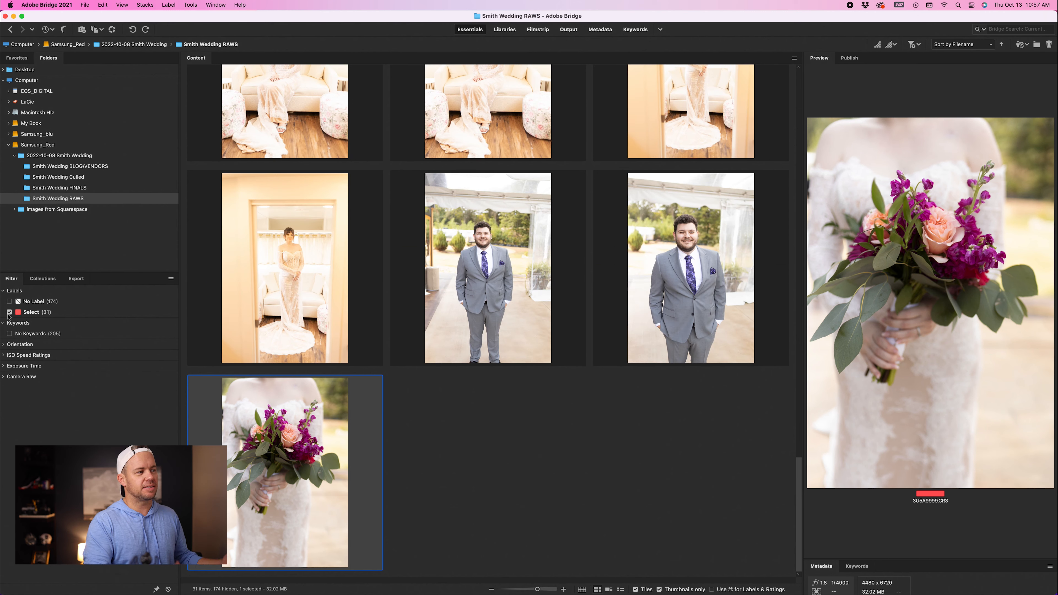
pyautogui.scroll(20, 332, 419)
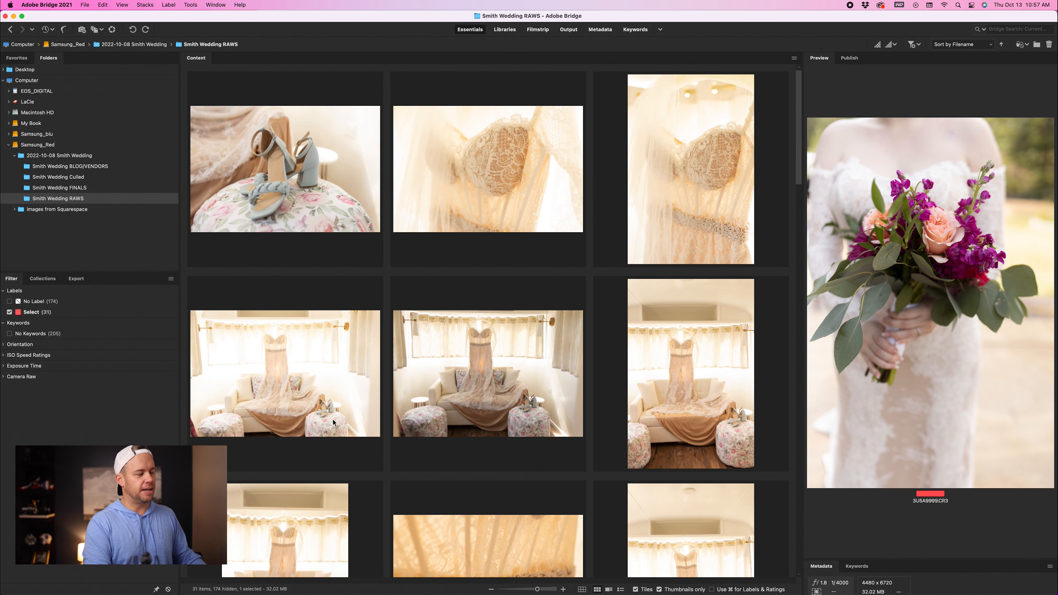
# Step: Copy all the Select photos and paste them into the Smith Wedding Culled folder
pyautogui.click(300, 158)
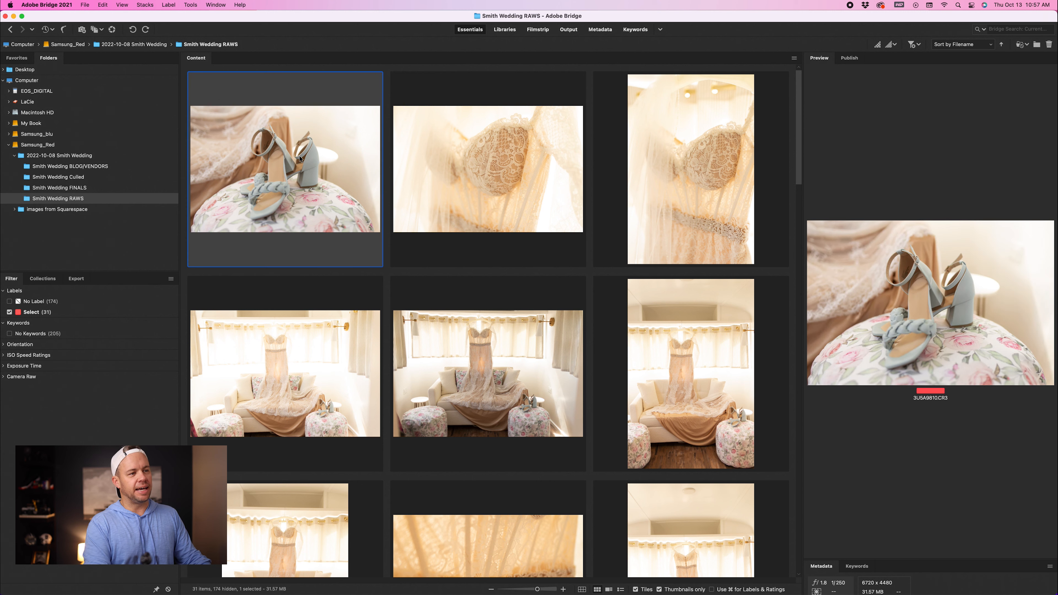
pyautogui.press('super+a')
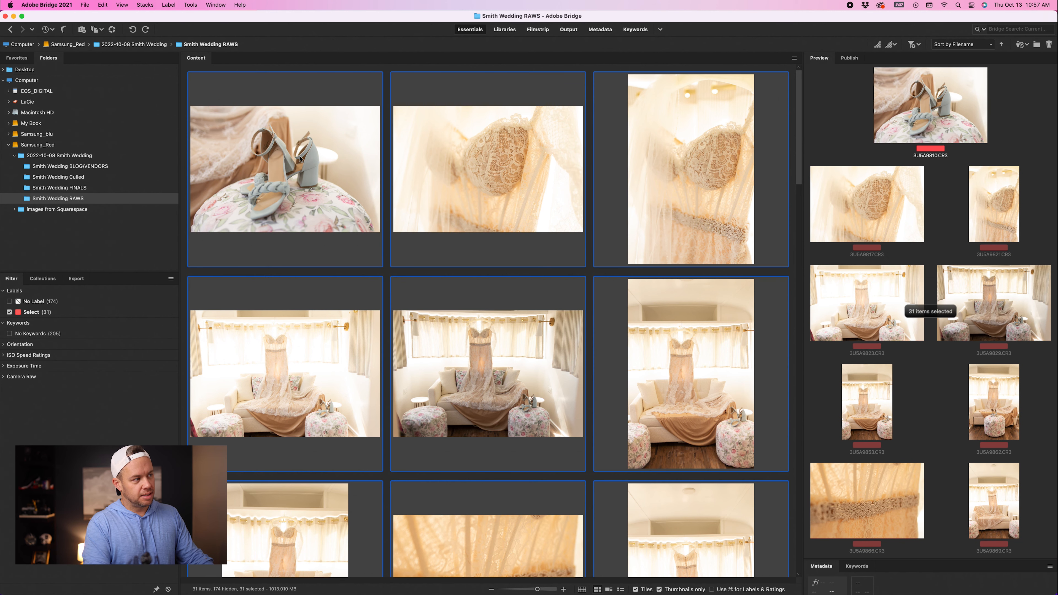
pyautogui.press('super+c')
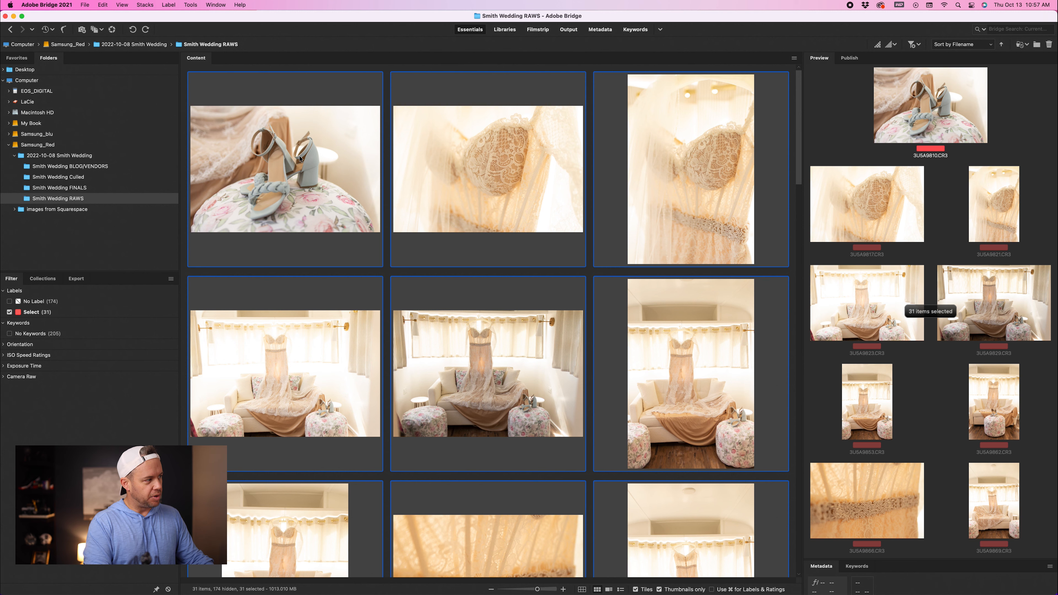
pyautogui.click(300, 158)
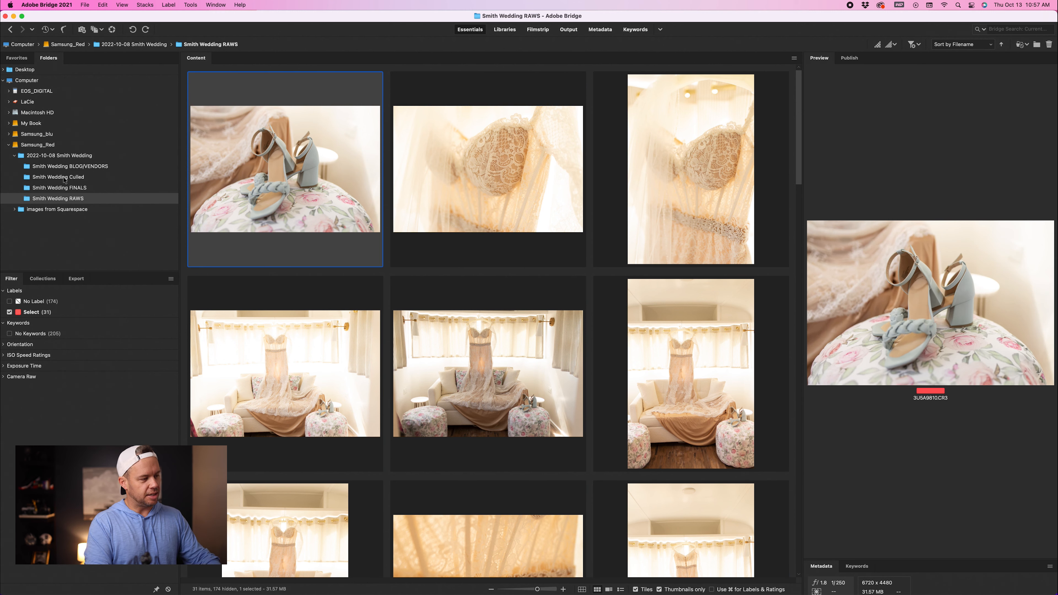
pyautogui.click(65, 178)
pyautogui.press('super+v')
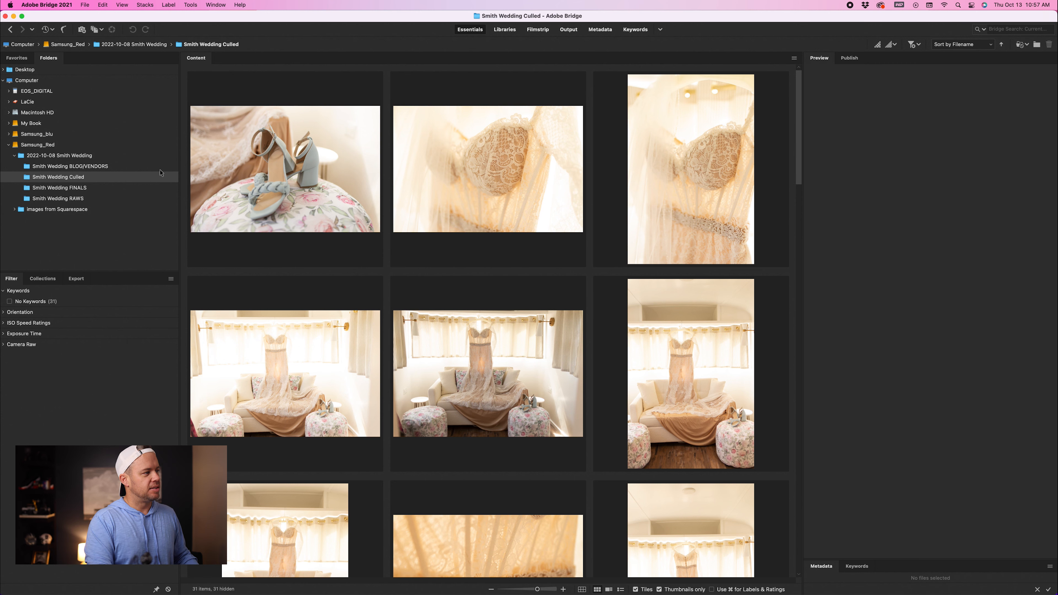
# Step: Check the contents of the Smith Wedding FINALS and Smith Wedding Culled folders
pyautogui.click(123, 187)
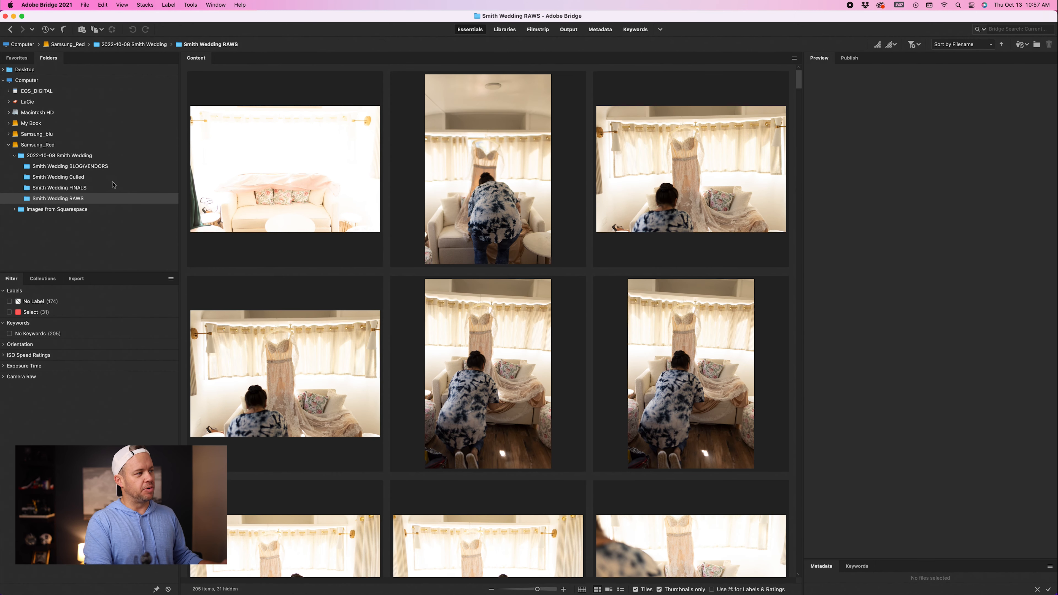
pyautogui.click(114, 185)
pyautogui.click(114, 198)
pyautogui.click(117, 179)
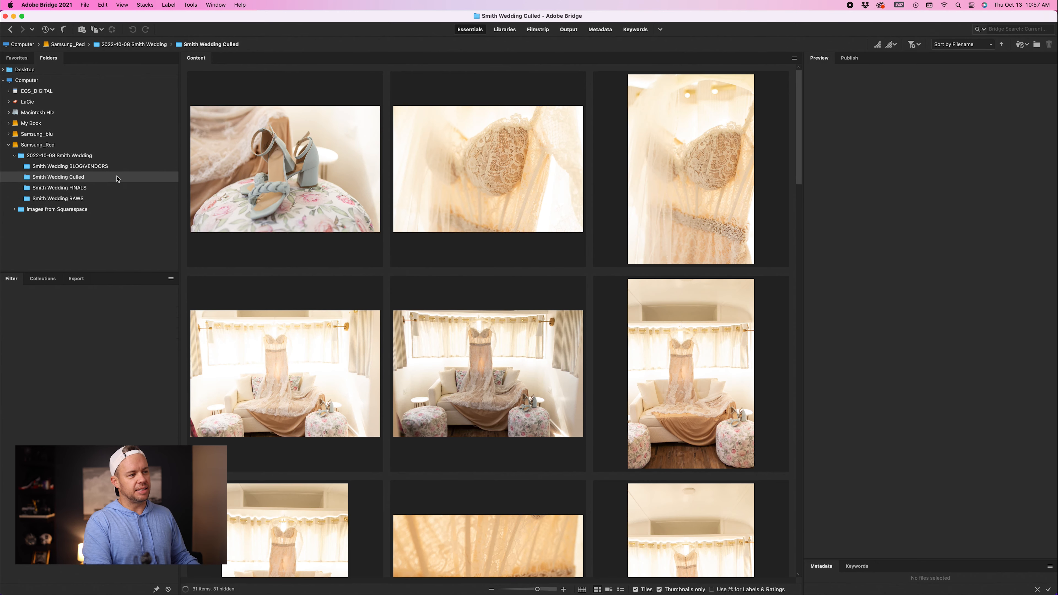
pyautogui.scroll(-15, 286, 255)
pyautogui.scroll(15, 285, 259)
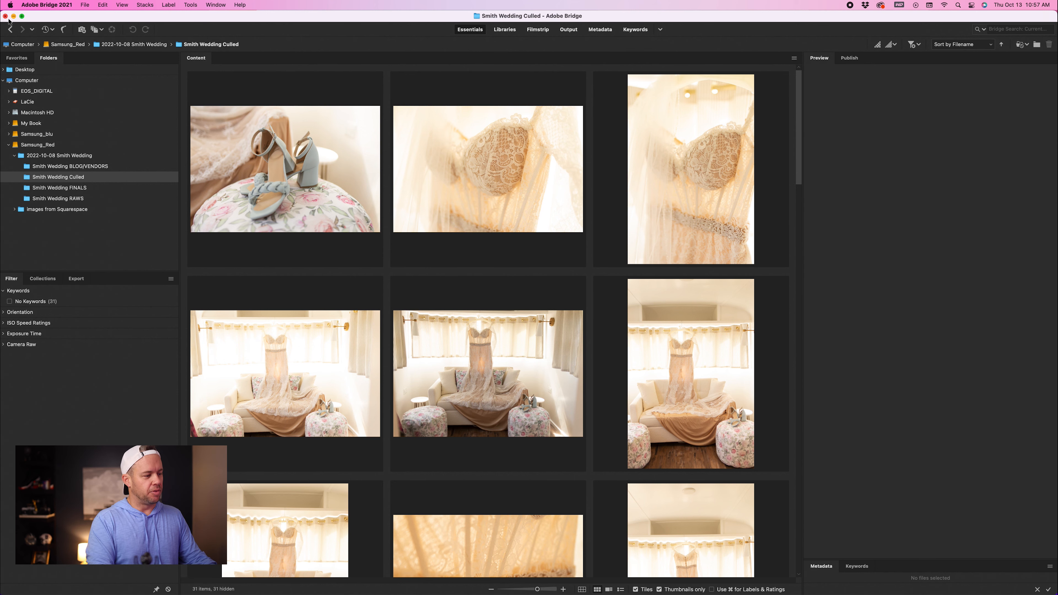
# Step: Close Adobe Bridge and open Lightroom Classic
pyautogui.click(13, 16)
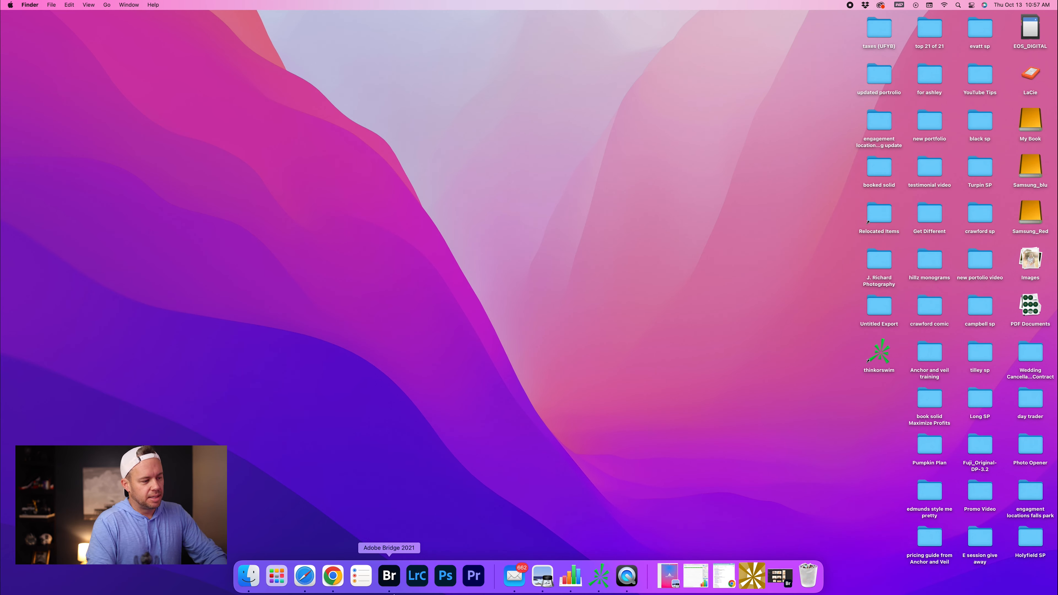
pyautogui.click(411, 583)
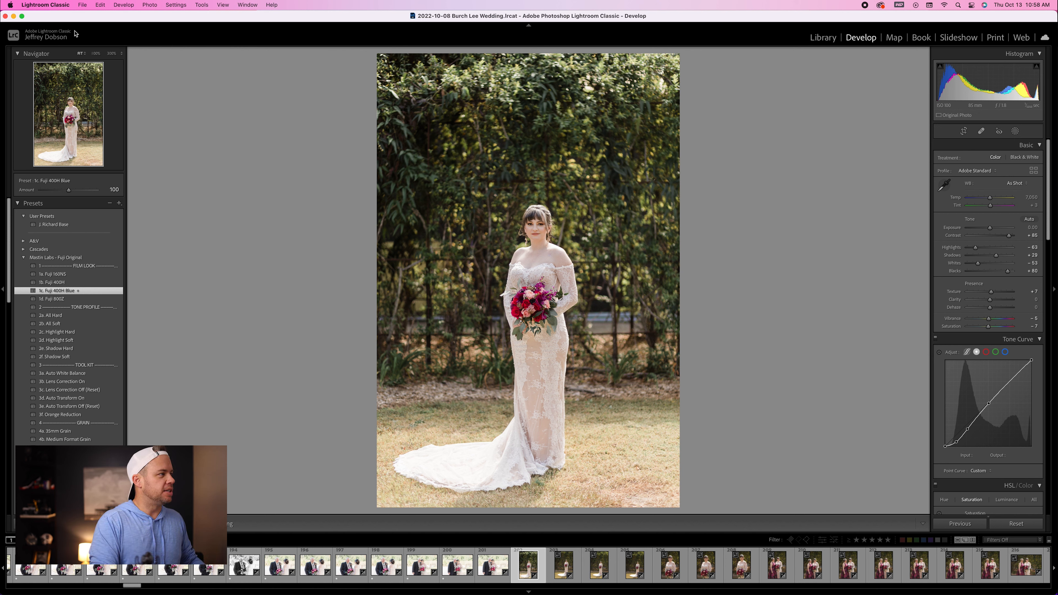
# Step: Create a new Lightroom catalog named 2022-10-08 Smith Wedding
pyautogui.click(82, 5)
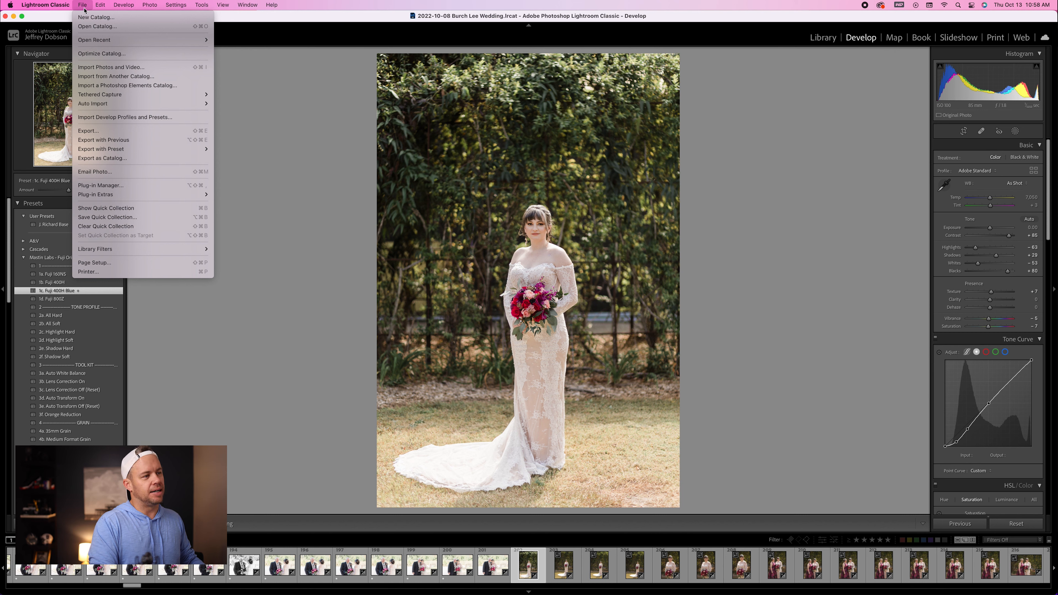
pyautogui.click(88, 18)
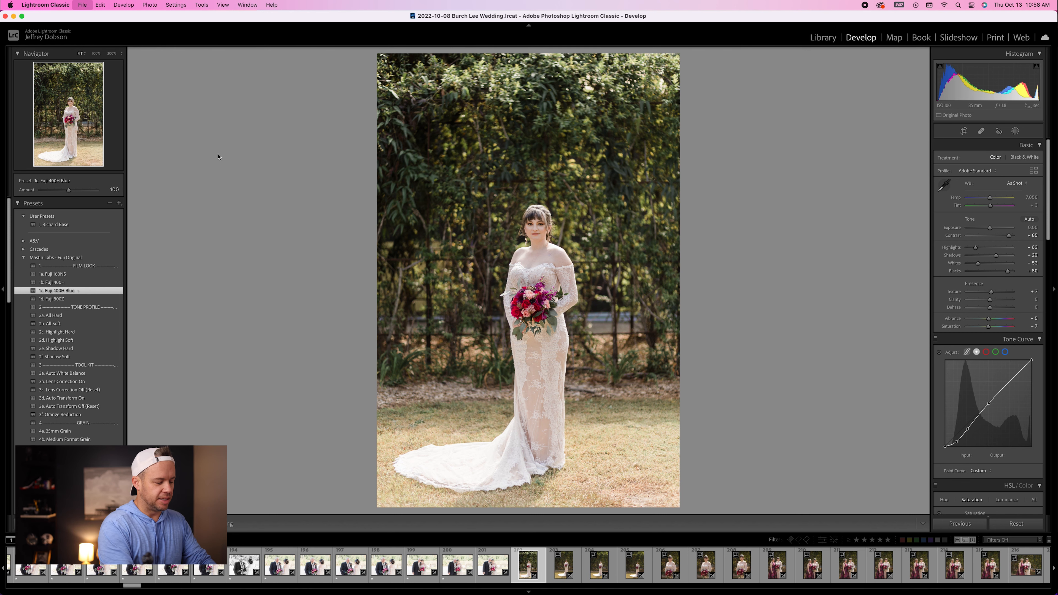
pyautogui.write('202')
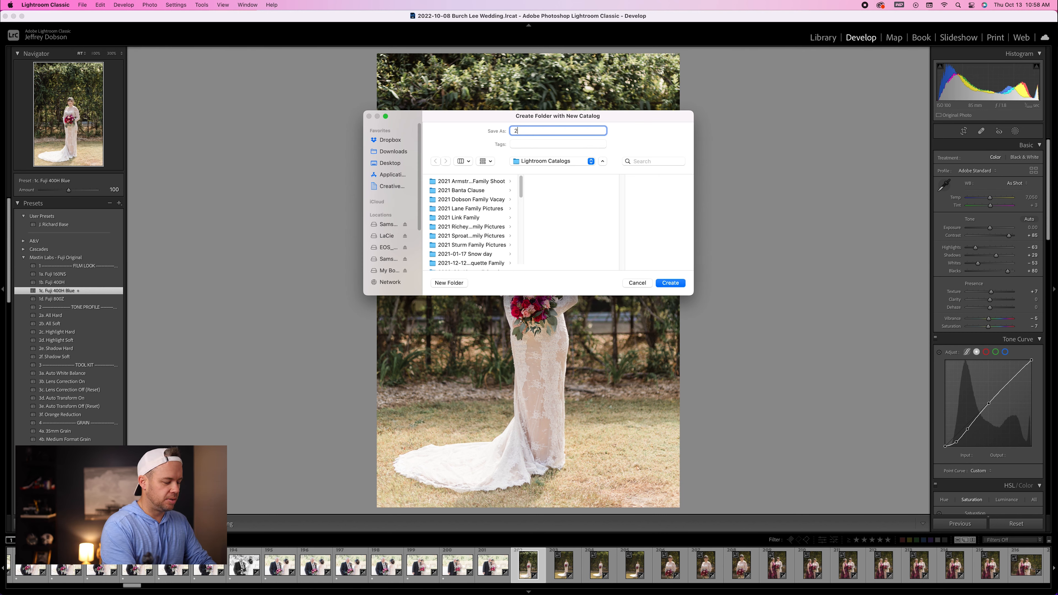
pyautogui.write('2-10-')
pyautogui.write('089')
pyautogui.write(' Jones Wedding')
pyautogui.press('Return')
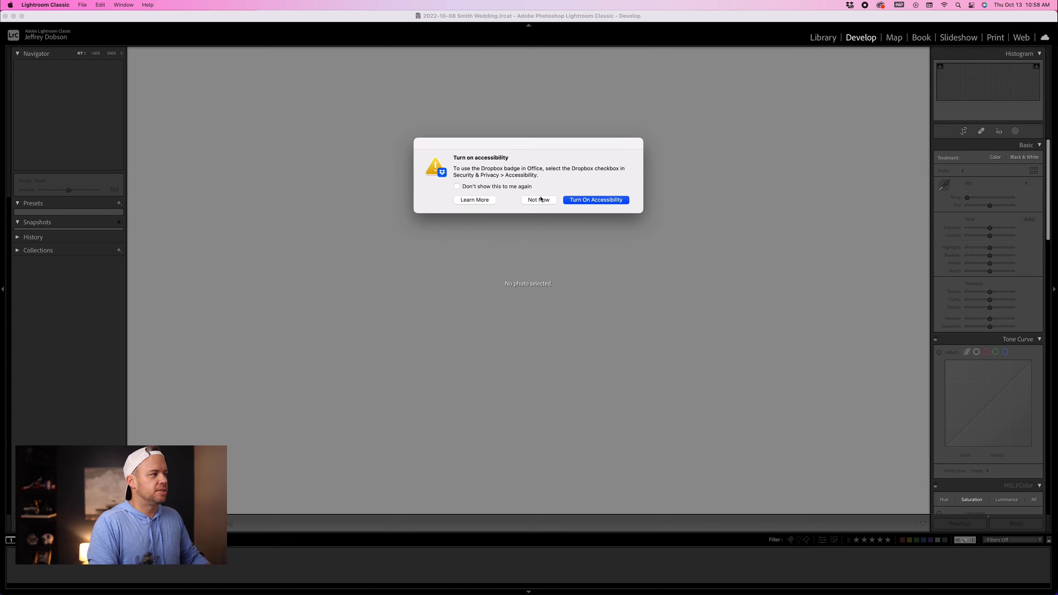
# Step: Dismiss the accessibility prompt and switch to the Library module
pyautogui.click(540, 200)
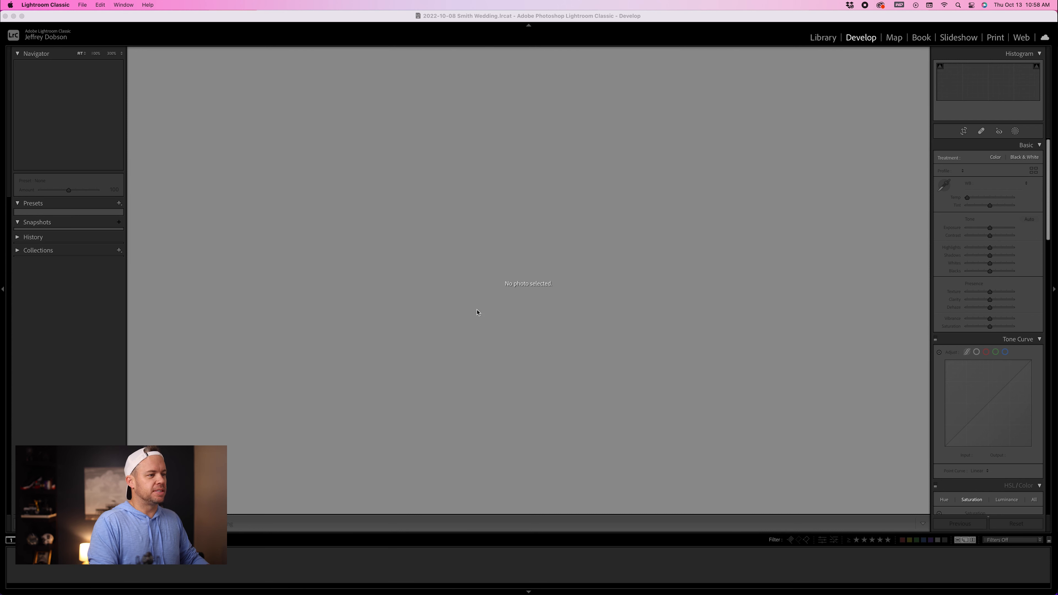
pyautogui.click(581, 284)
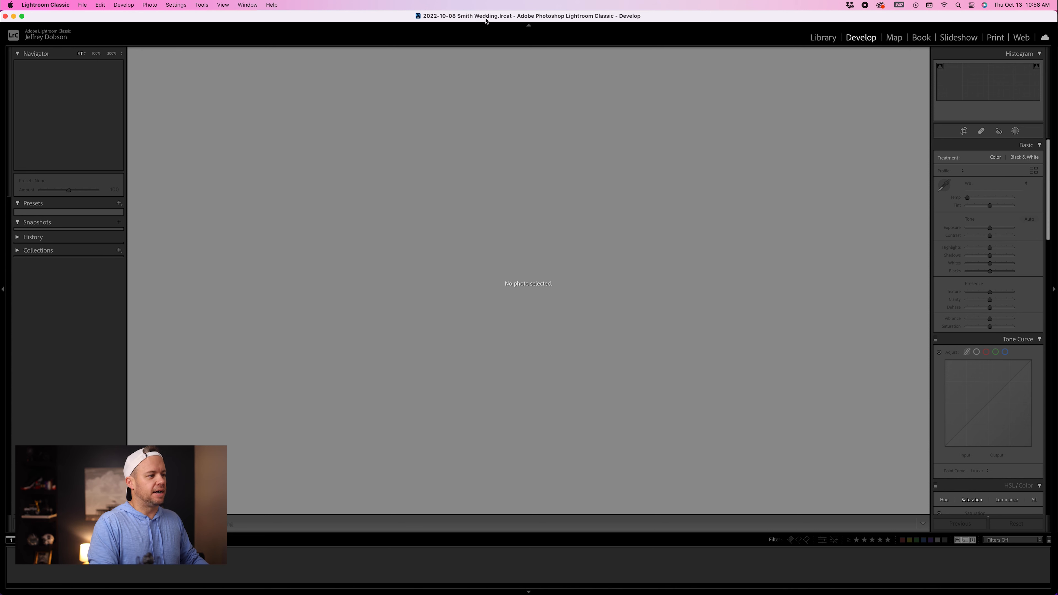
pyautogui.click(817, 36)
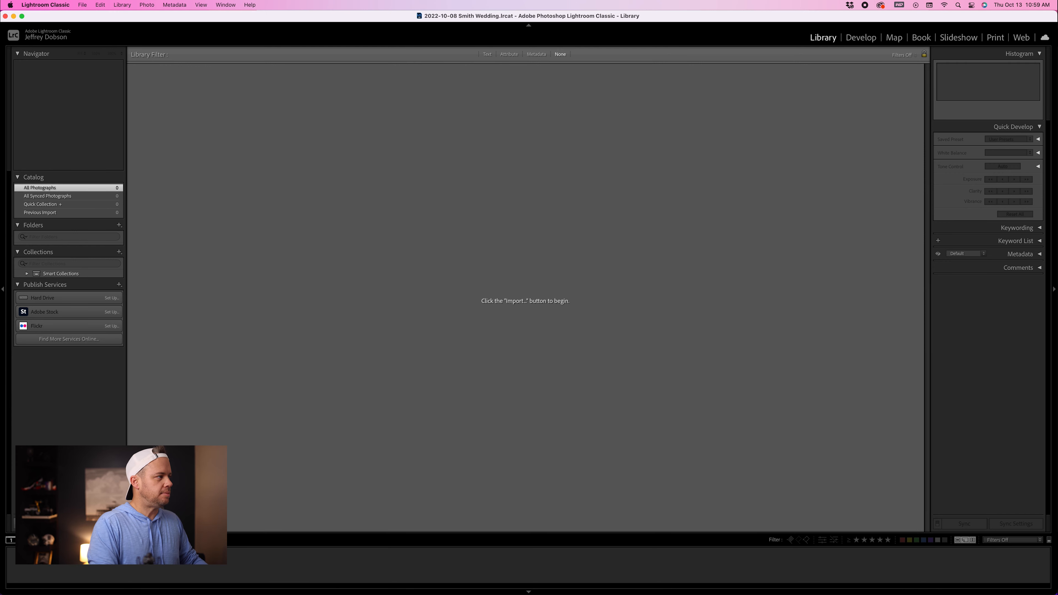
# Step: Open the Import dialog and browse the source to the Smith Wedding Culled folder on Samsung_Red
pyautogui.press('super+shift+i')
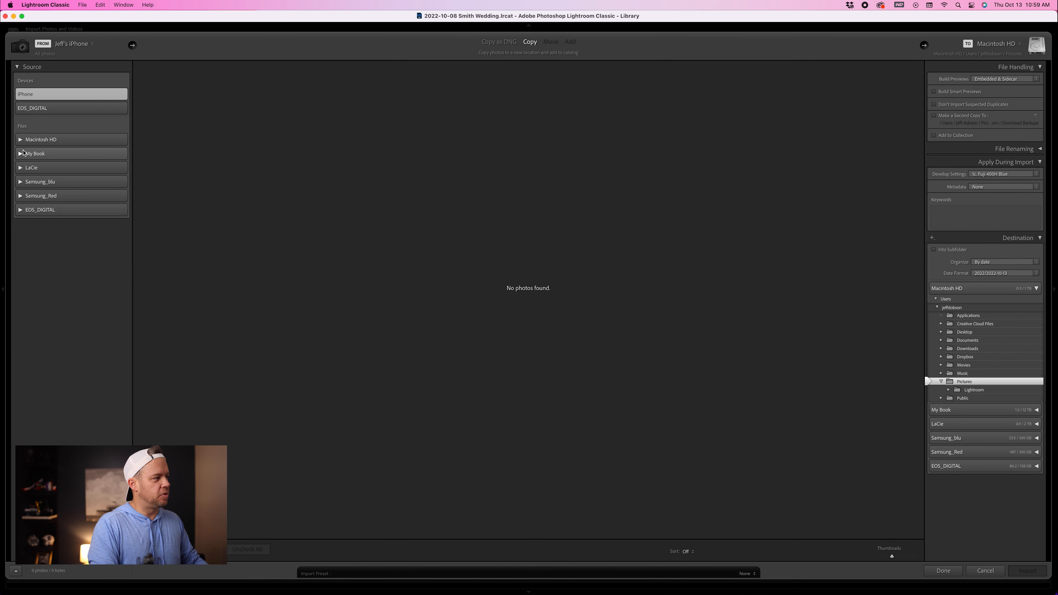
pyautogui.click(20, 195)
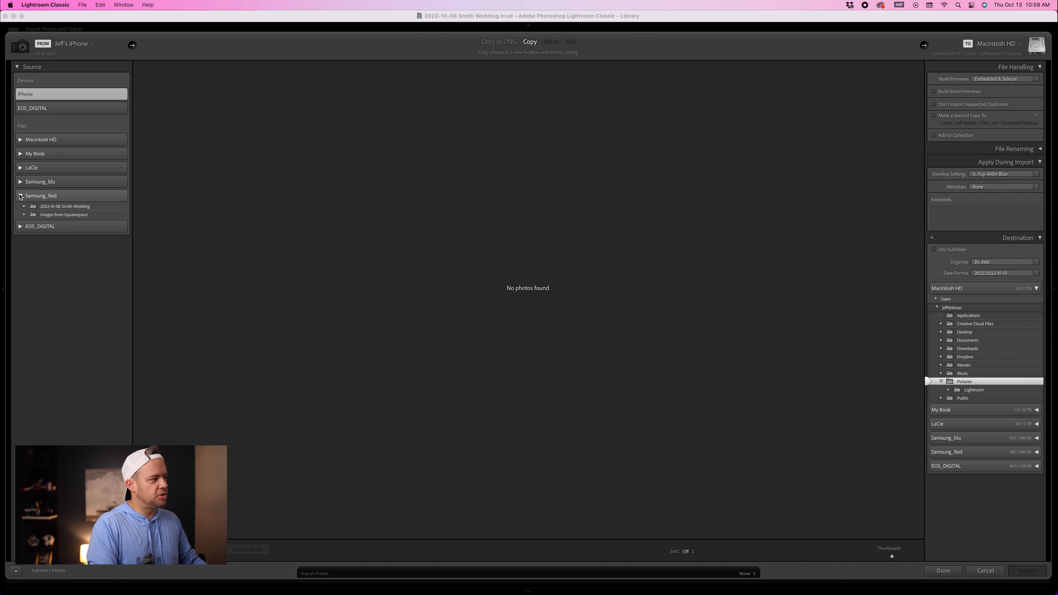
pyautogui.click(25, 207)
pyautogui.click(66, 223)
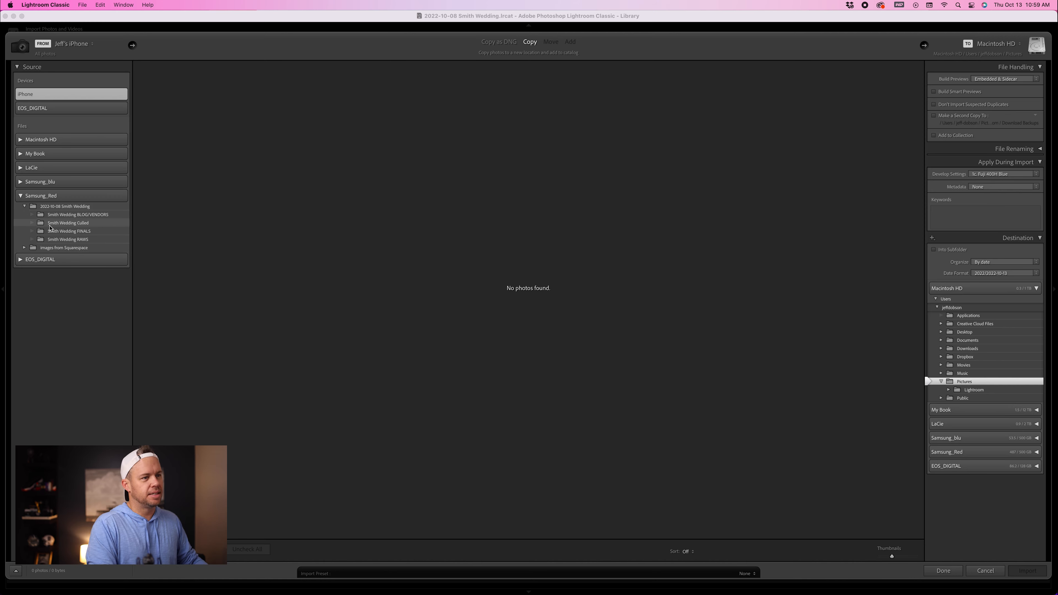
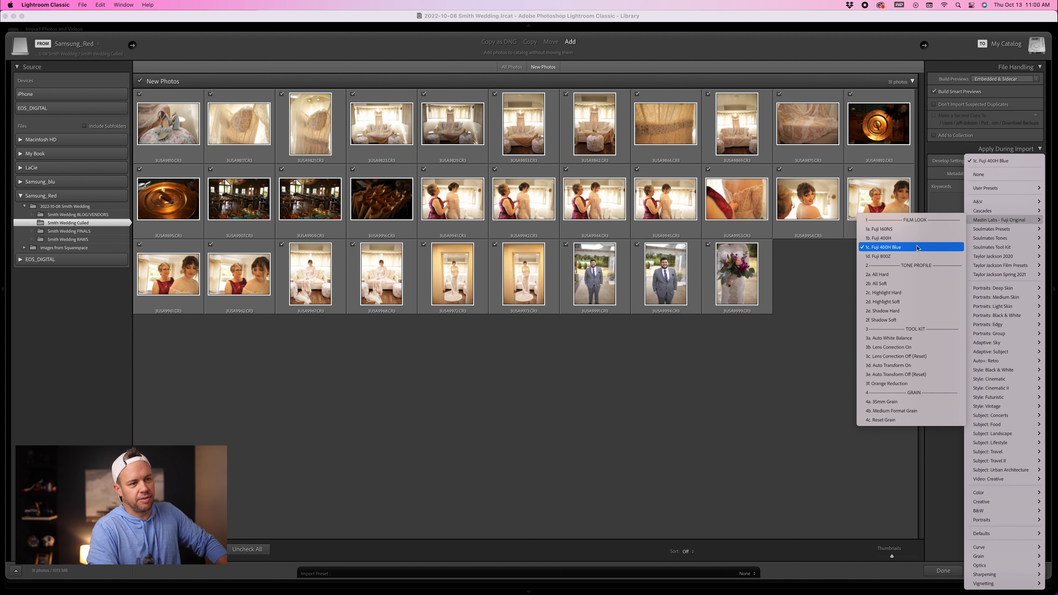
# Step: Import the selected photos with the 5c. Fuji 400H Blue develop preset applied
pyautogui.click(823, 293)
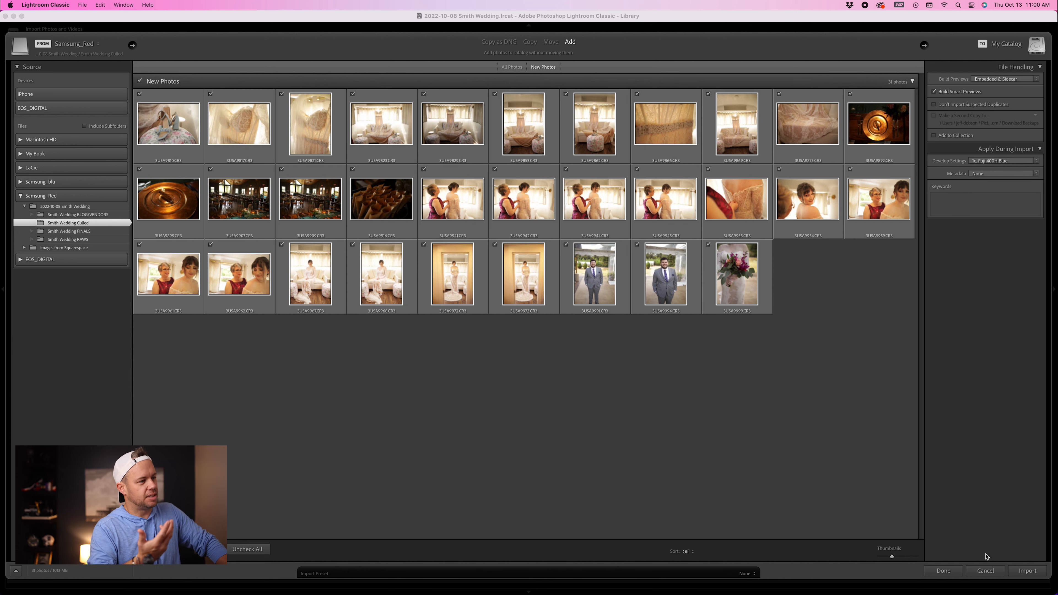
pyautogui.click(1016, 571)
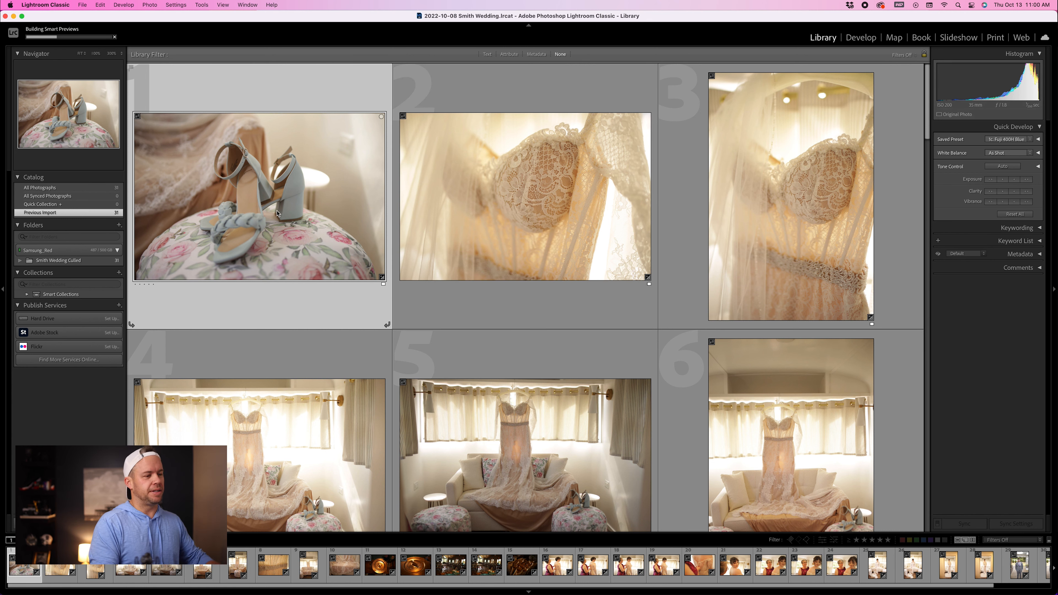
# Step: Open the shoes photo in Develop and apply the 2b. All Soft, 3a. Auto White Balance and 3b. Lens Correction On presets
pyautogui.press('d')
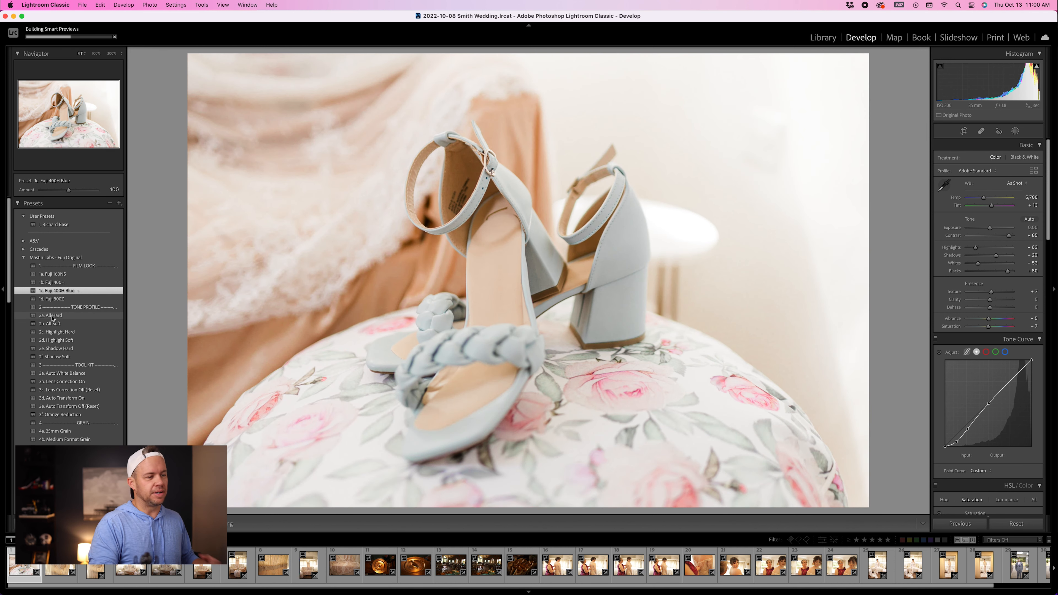
pyautogui.click(53, 323)
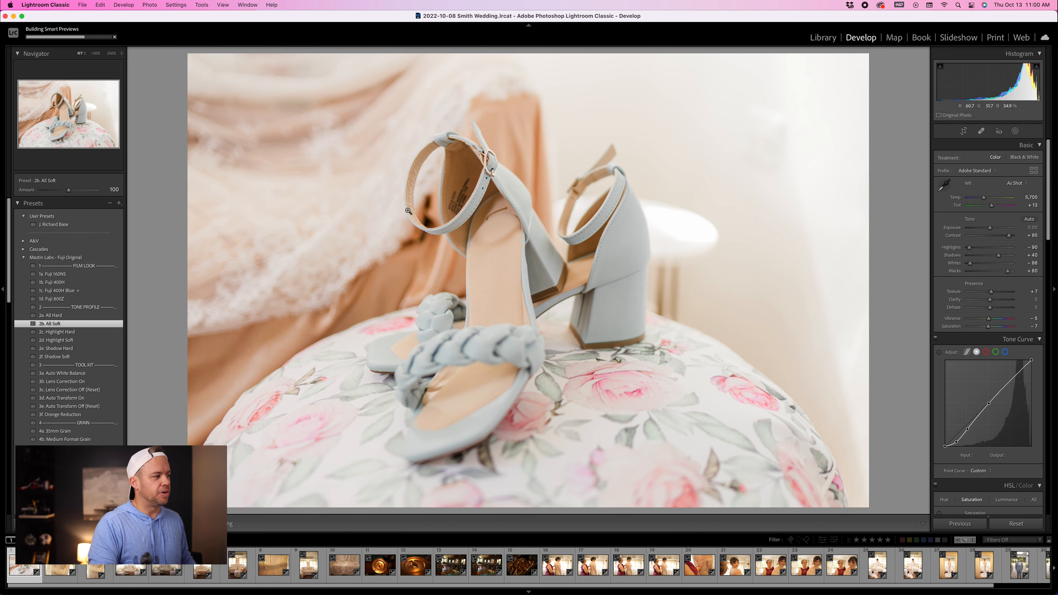
pyautogui.click(94, 373)
pyautogui.click(94, 389)
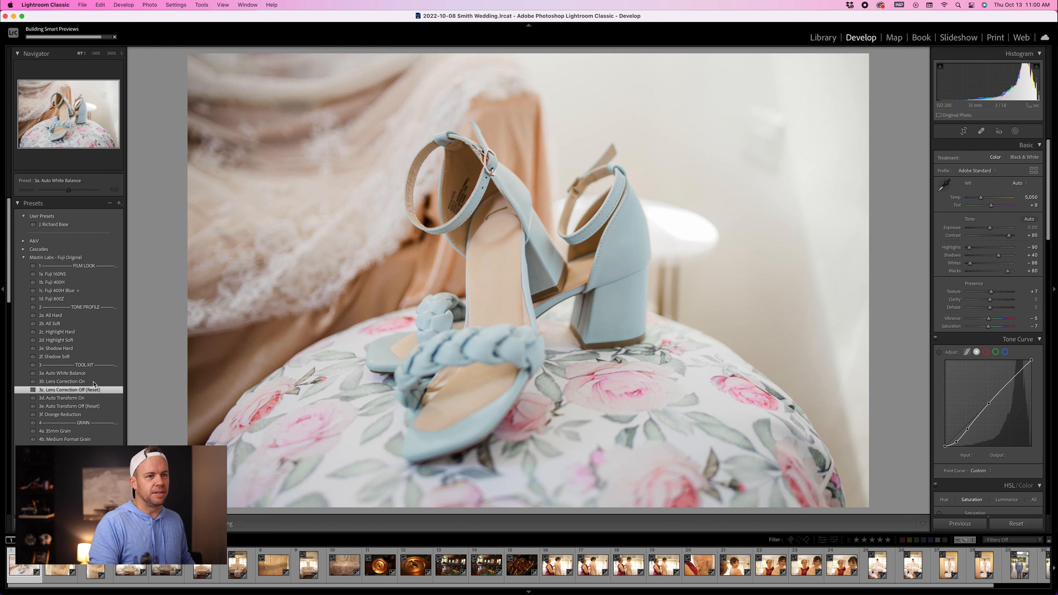
pyautogui.press('Up')
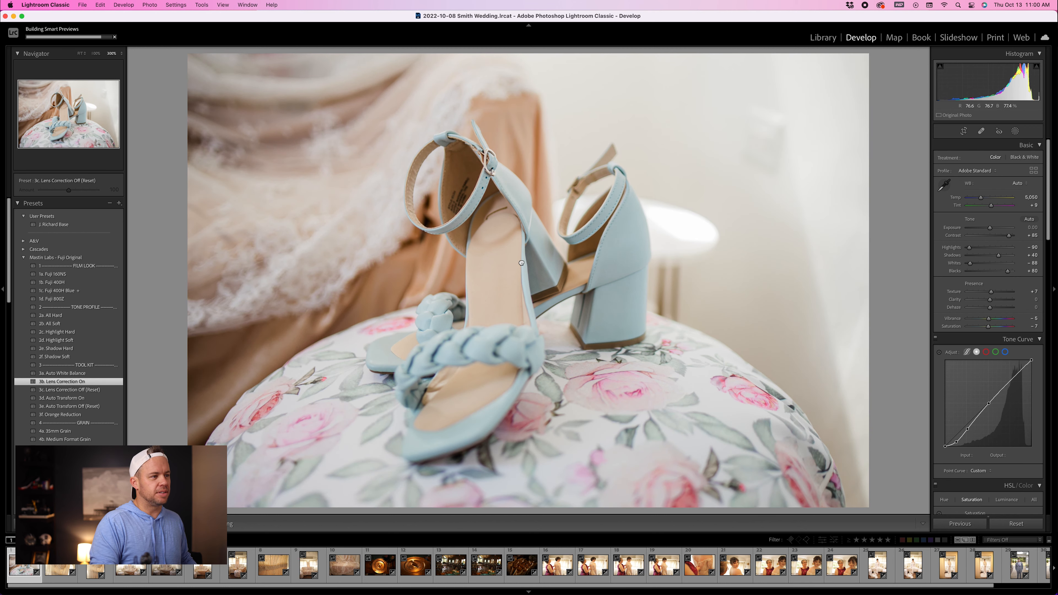
# Step: Inspect the shoes photo at 100% zoom and dismiss the smart previews notice
pyautogui.click(521, 262)
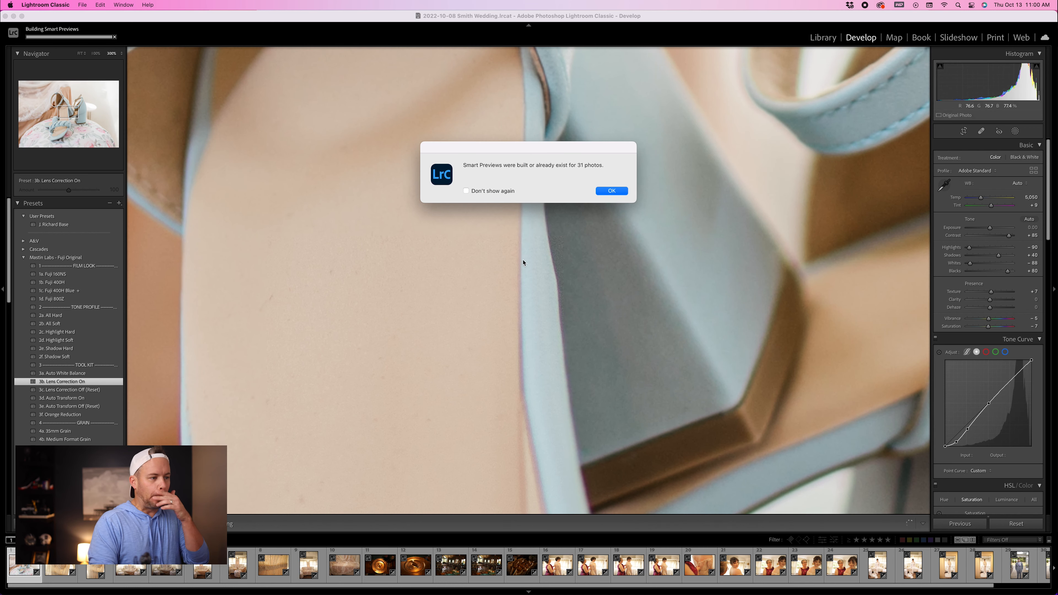
pyautogui.click(603, 192)
pyautogui.click(584, 221)
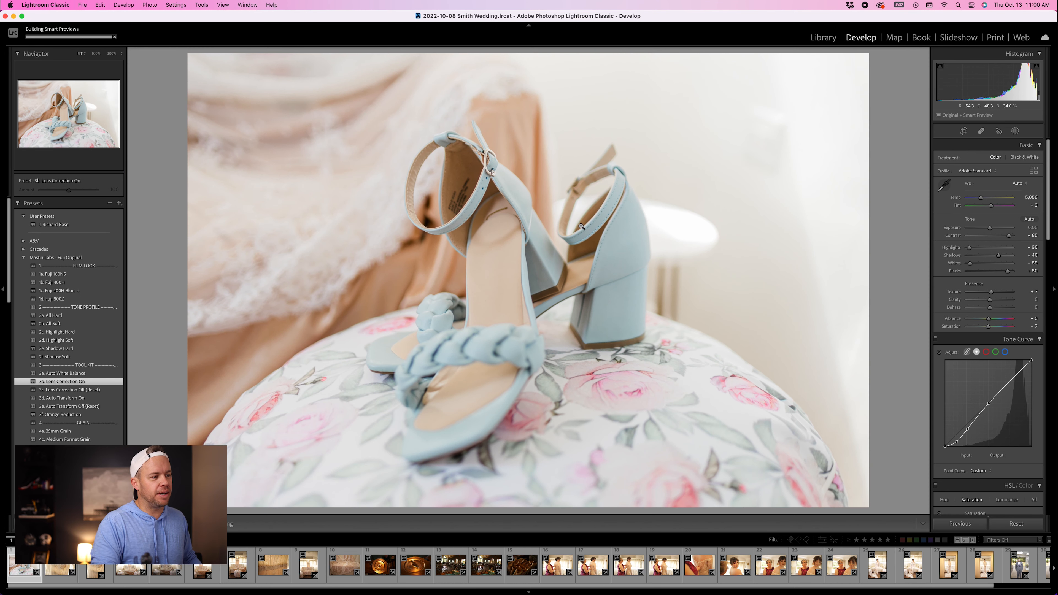
# Step: Lower the shoes photo's exposure to -0.22 and rate it one star
pyautogui.moveTo(996, 99); pyautogui.dragTo(988, 100)
pyautogui.click(965, 131)
pyautogui.click(964, 131)
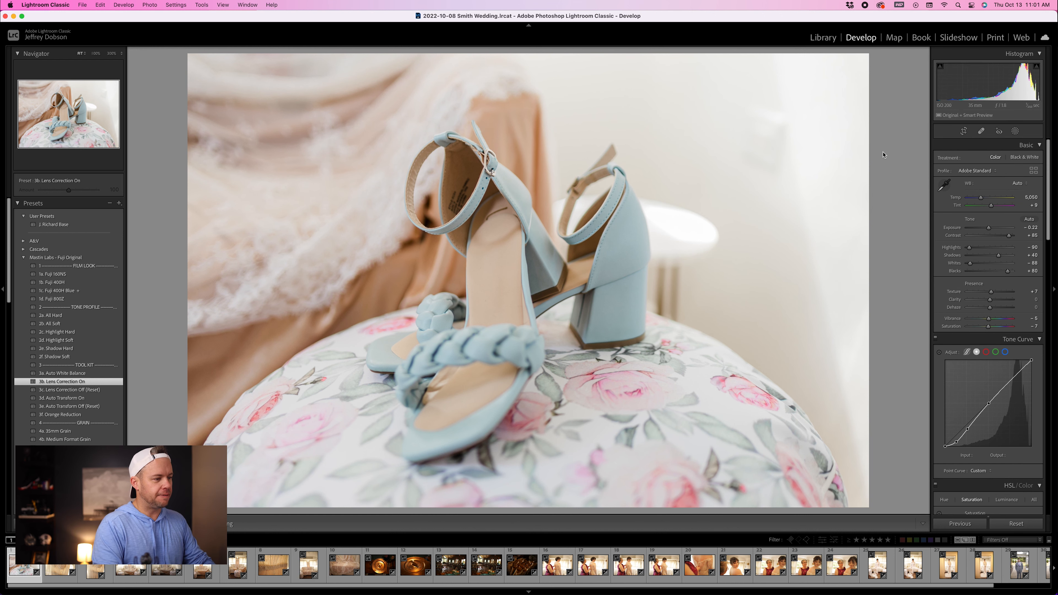
pyautogui.press('1')
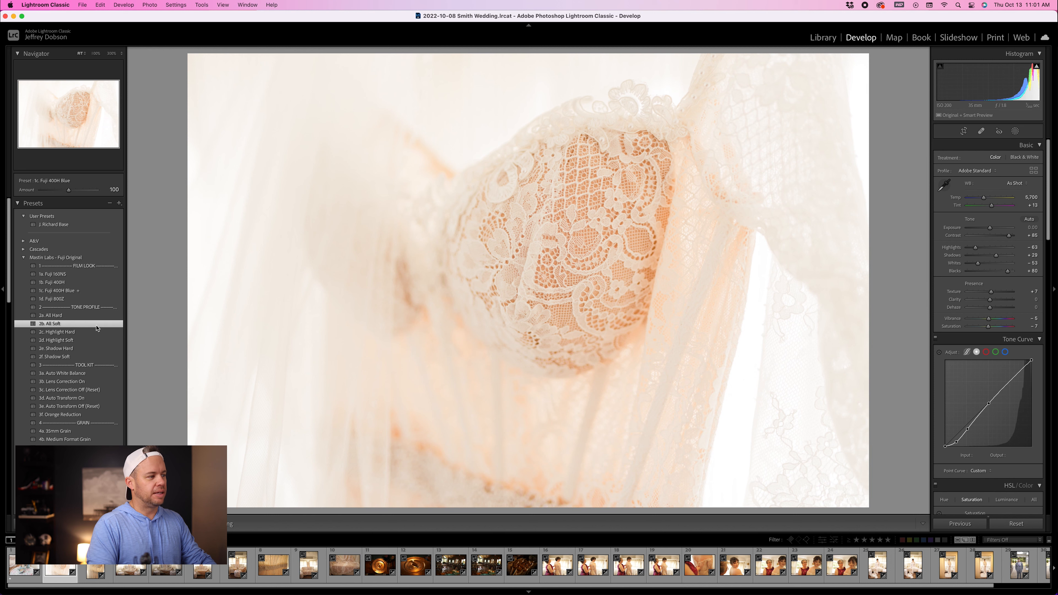
# Step: Apply the 3a. Auto White Balance and 3b. Lens Correction On presets to the lace close-up and lower its exposure to -0.64
pyautogui.click(95, 374)
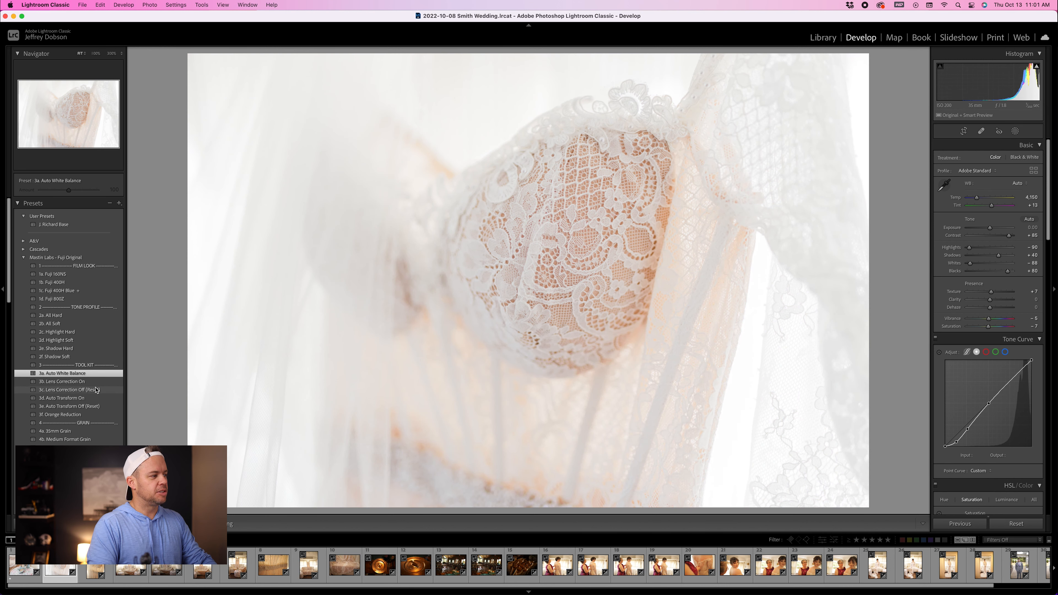
pyautogui.click(94, 390)
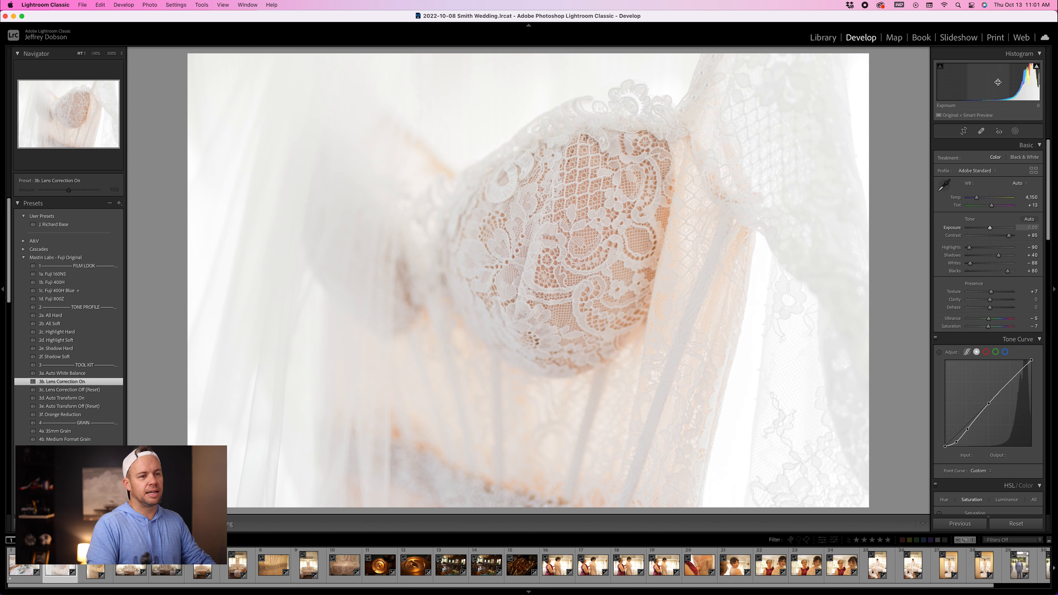
pyautogui.moveTo(1004, 82); pyautogui.dragTo(998, 82)
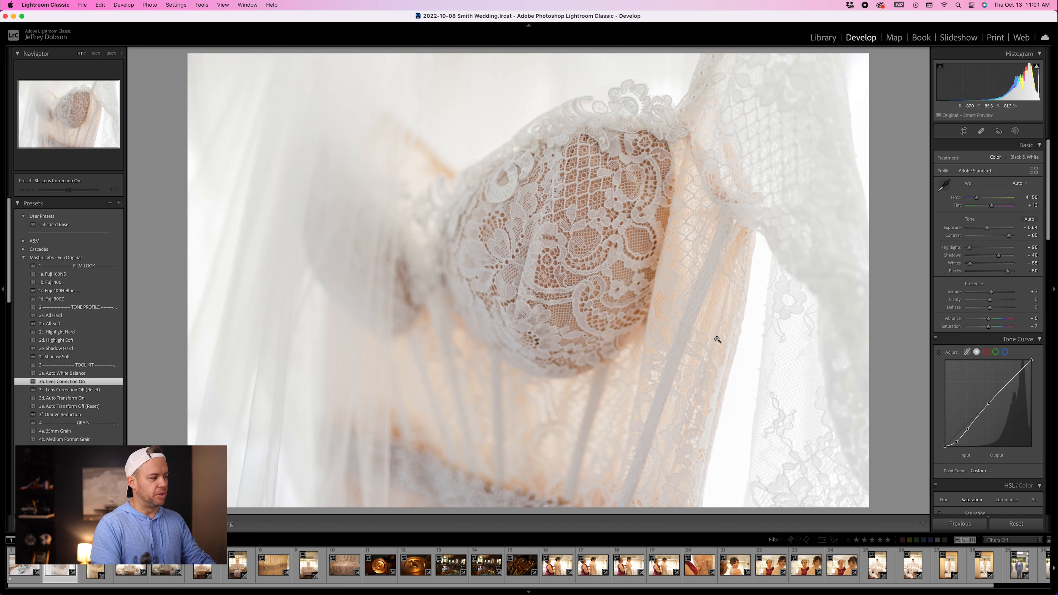
# Step: Rate the lace close-up one star, paste its develop settings onto the next dress photo, and rate that one star
pyautogui.press('1')
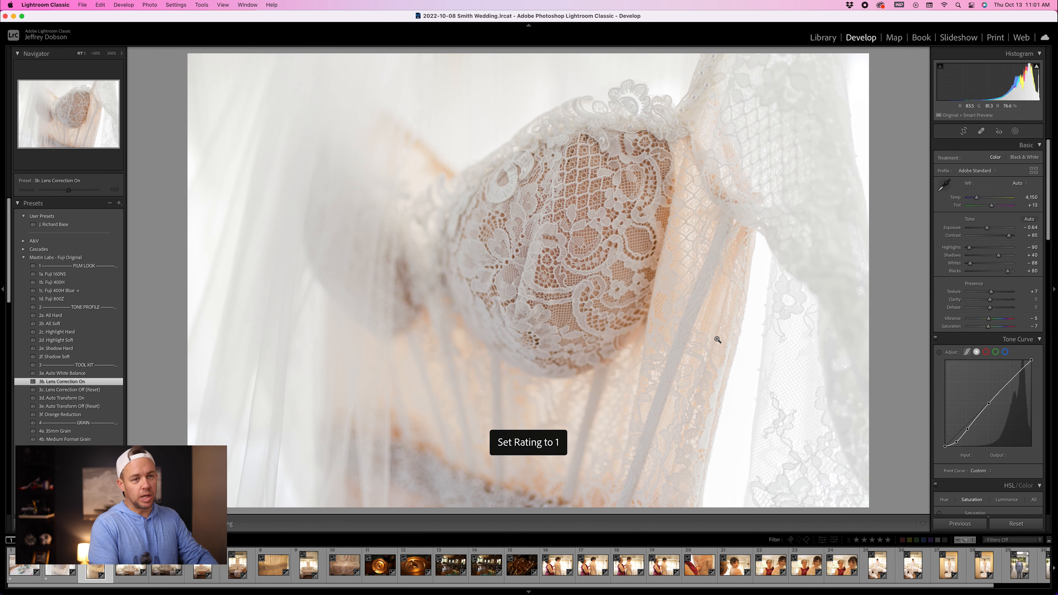
pyautogui.press('Right')
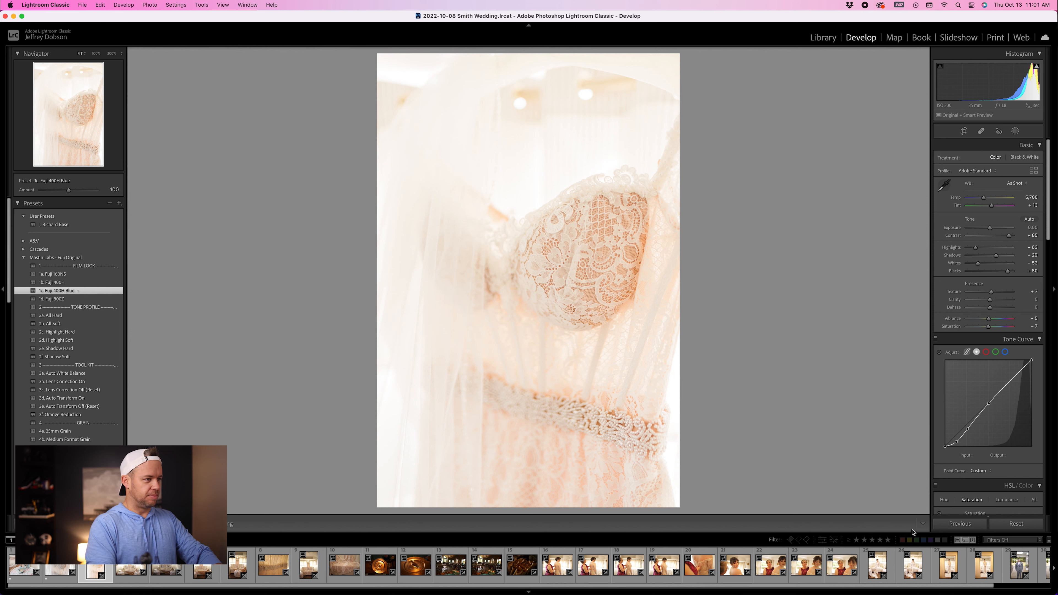
pyautogui.press('super+alt+v')
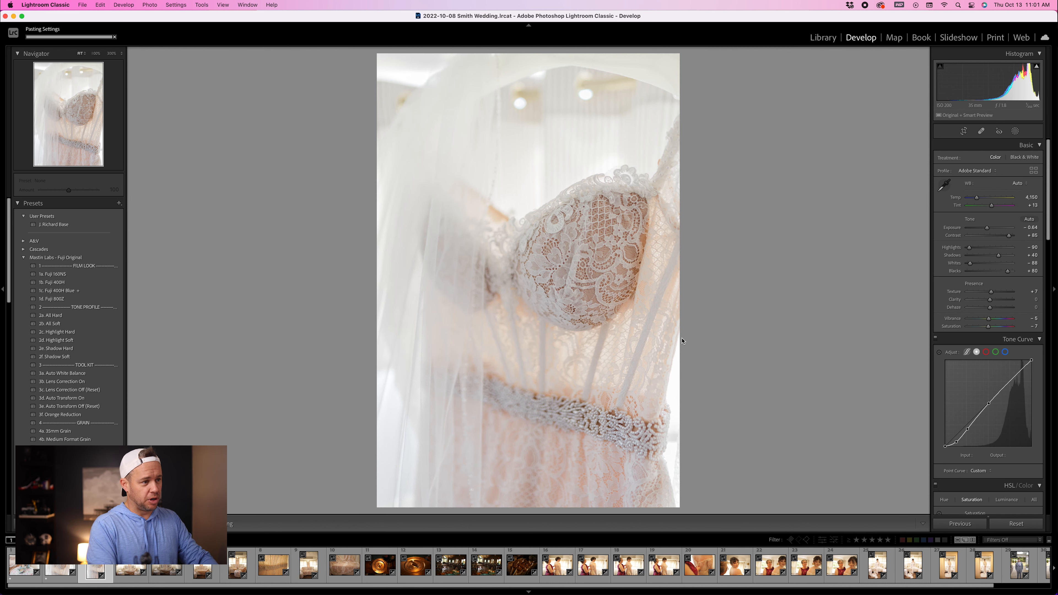
pyautogui.press('1')
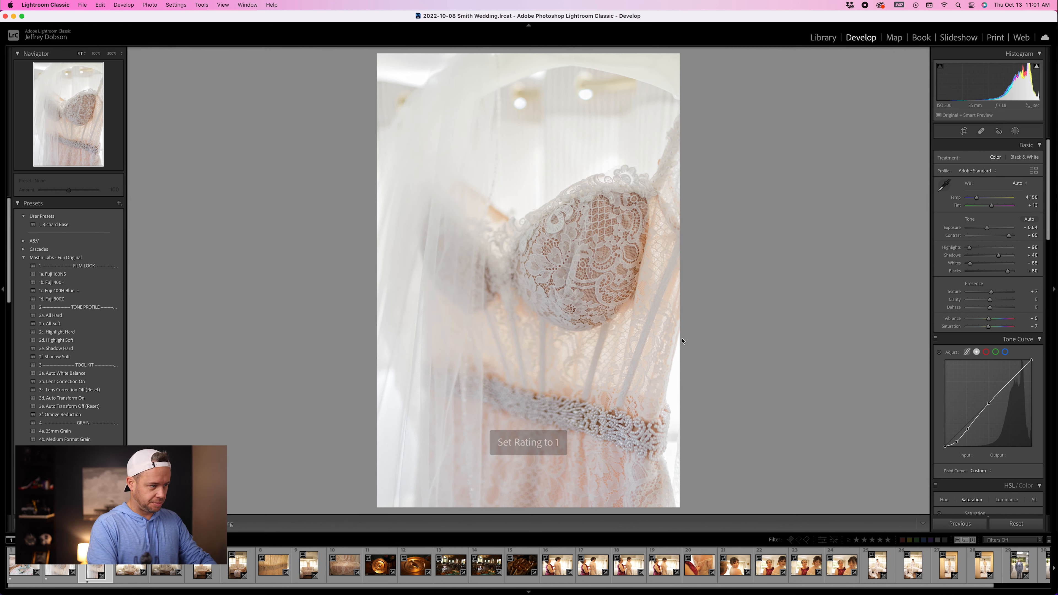
# Step: Auto-straighten the dress-on-couch photo and crop its edges in tighter
pyautogui.press('Right')
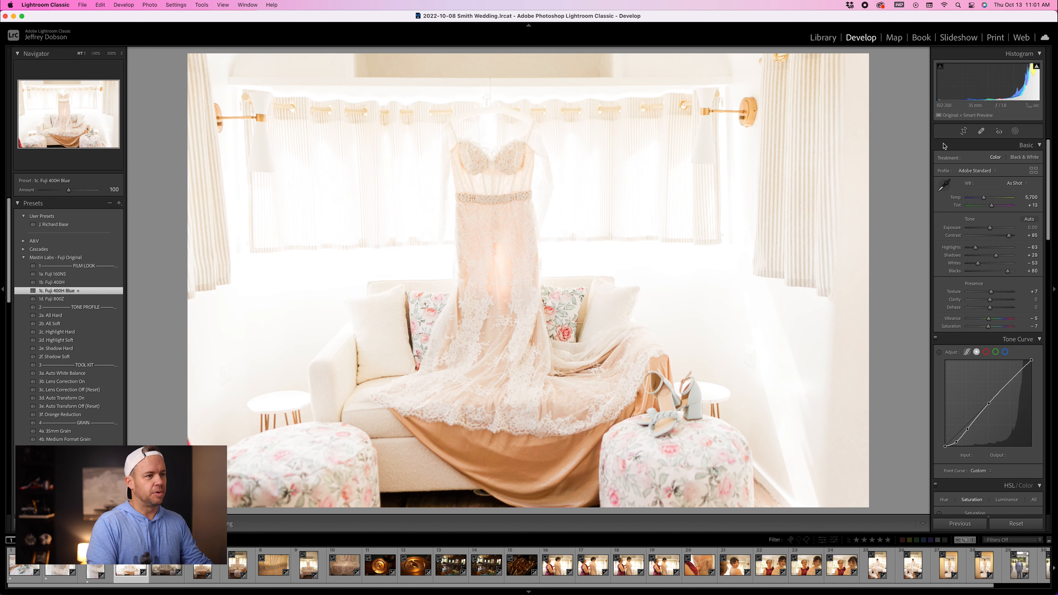
pyautogui.click(964, 131)
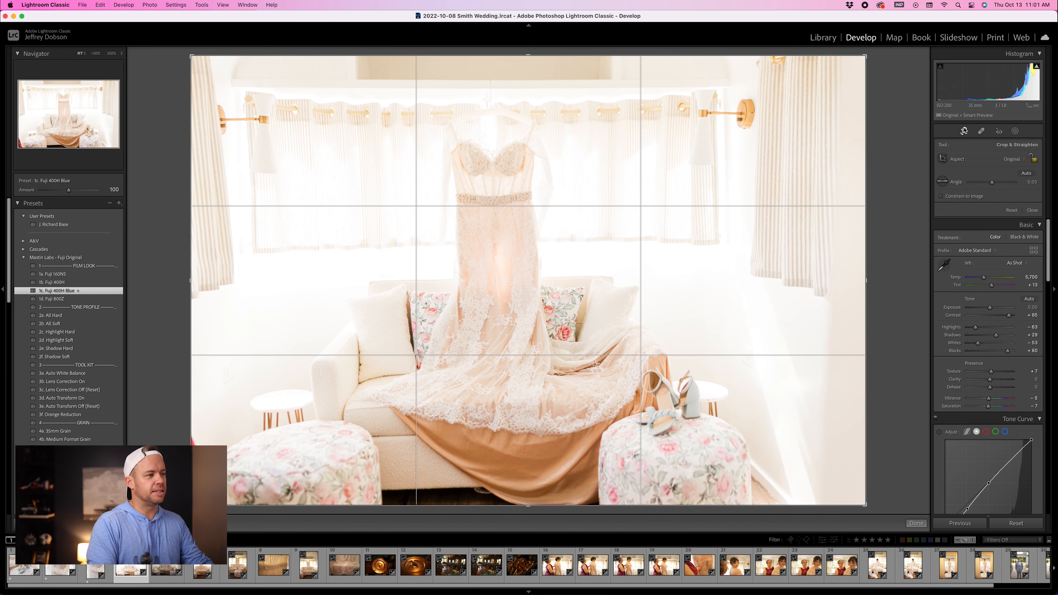
pyautogui.click(1025, 174)
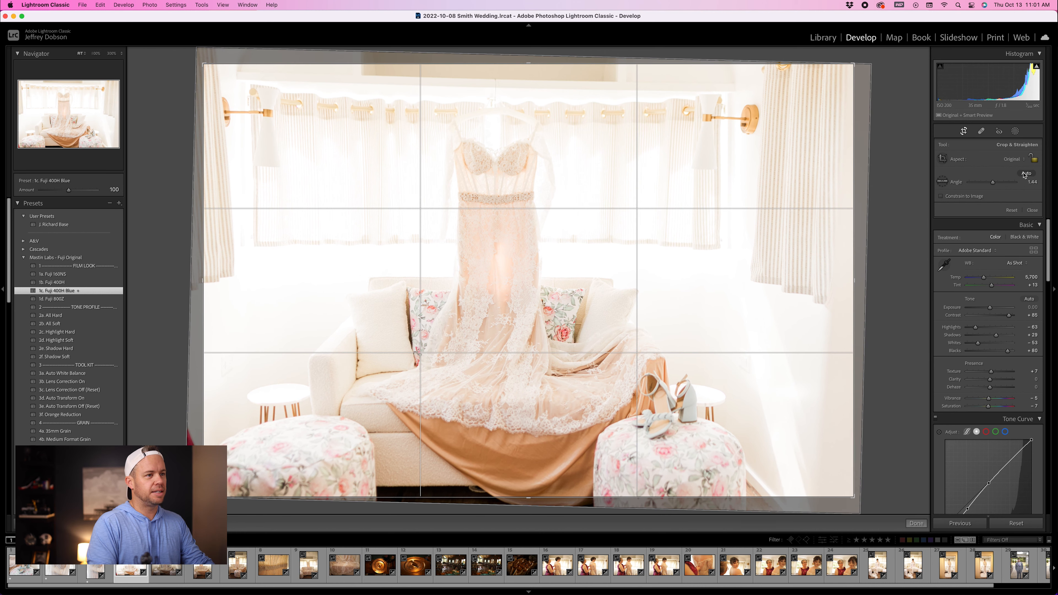
pyautogui.moveTo(854, 208); pyautogui.dragTo(768, 209)
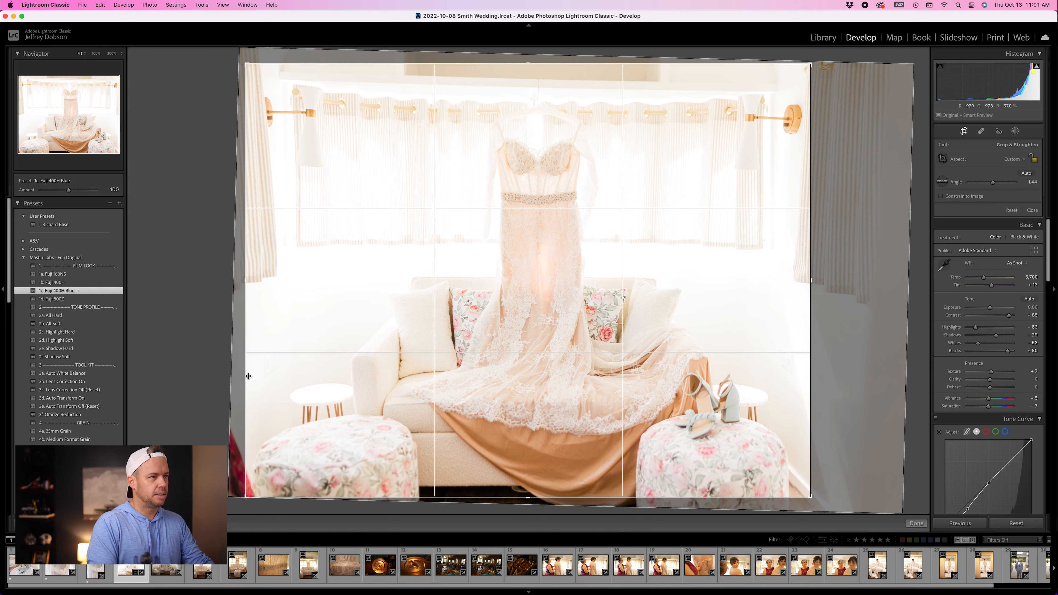
pyautogui.moveTo(248, 377); pyautogui.dragTo(284, 374)
pyautogui.moveTo(602, 64); pyautogui.dragTo(608, 85)
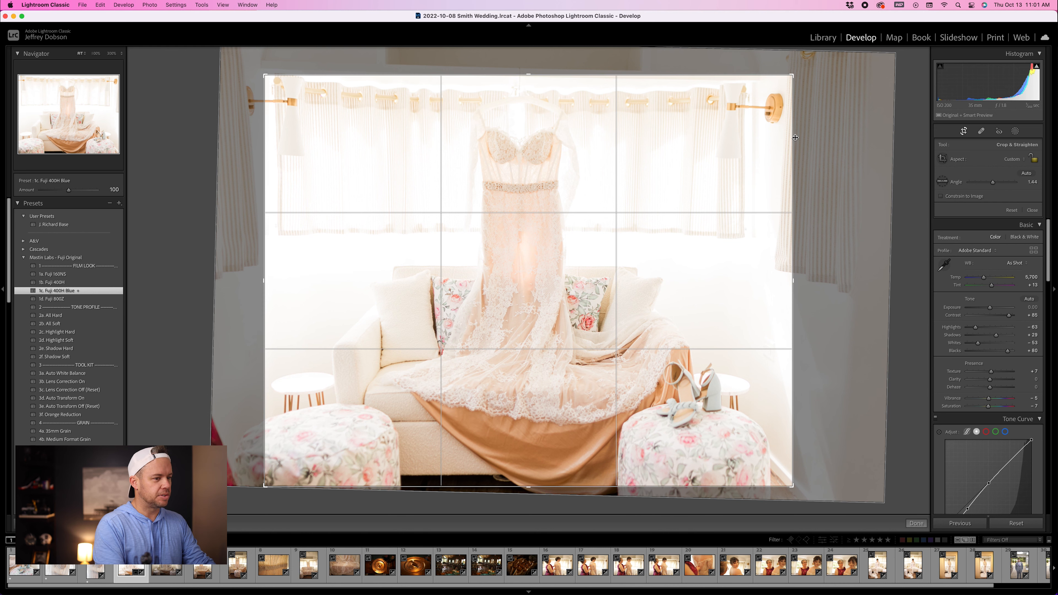
pyautogui.moveTo(796, 138); pyautogui.dragTo(793, 138)
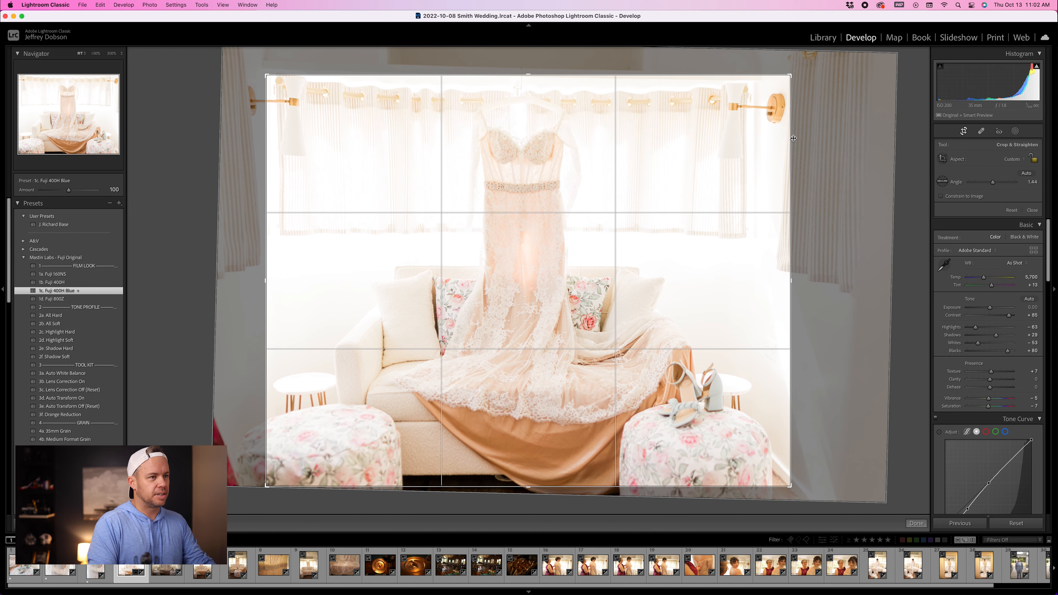
pyautogui.moveTo(788, 140); pyautogui.dragTo(772, 142)
pyautogui.press('Return')
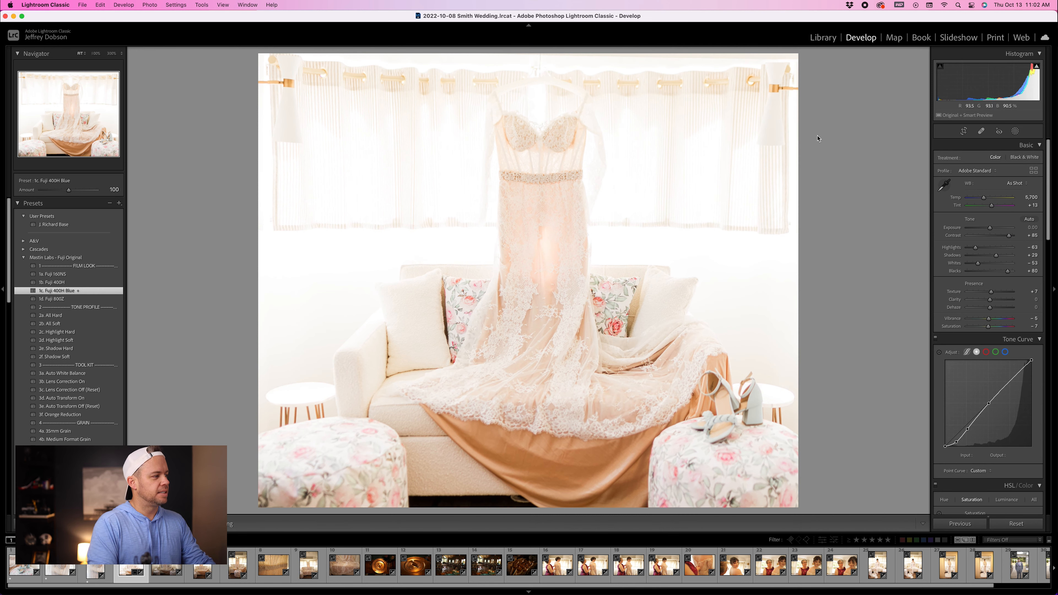
# Step: Apply the 2b. All Soft, 3a. Auto White Balance and 3b. Lens Correction On presets to the couch photo
pyautogui.click(62, 324)
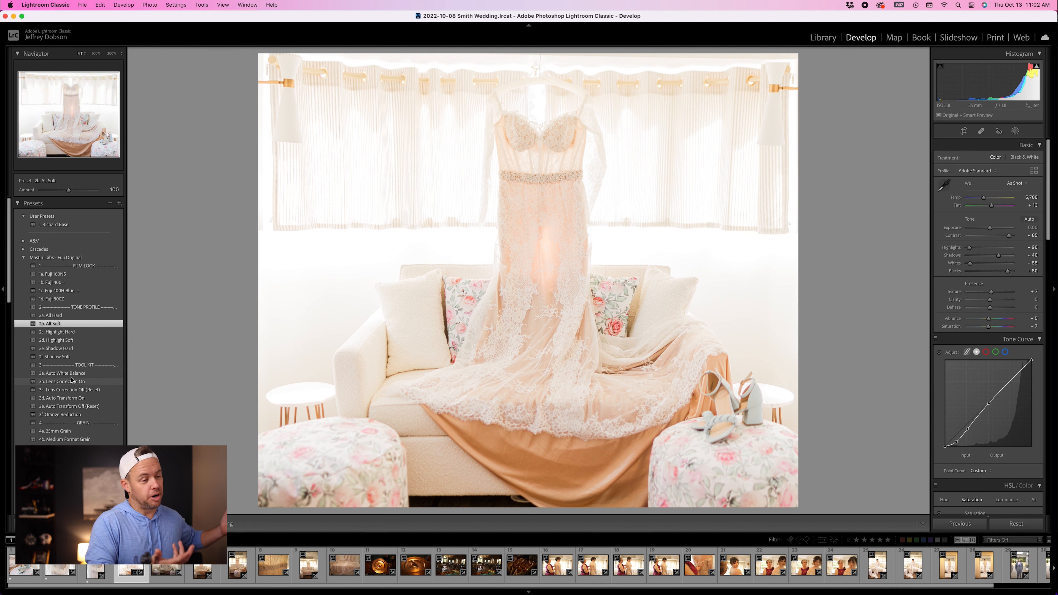
pyautogui.click(63, 373)
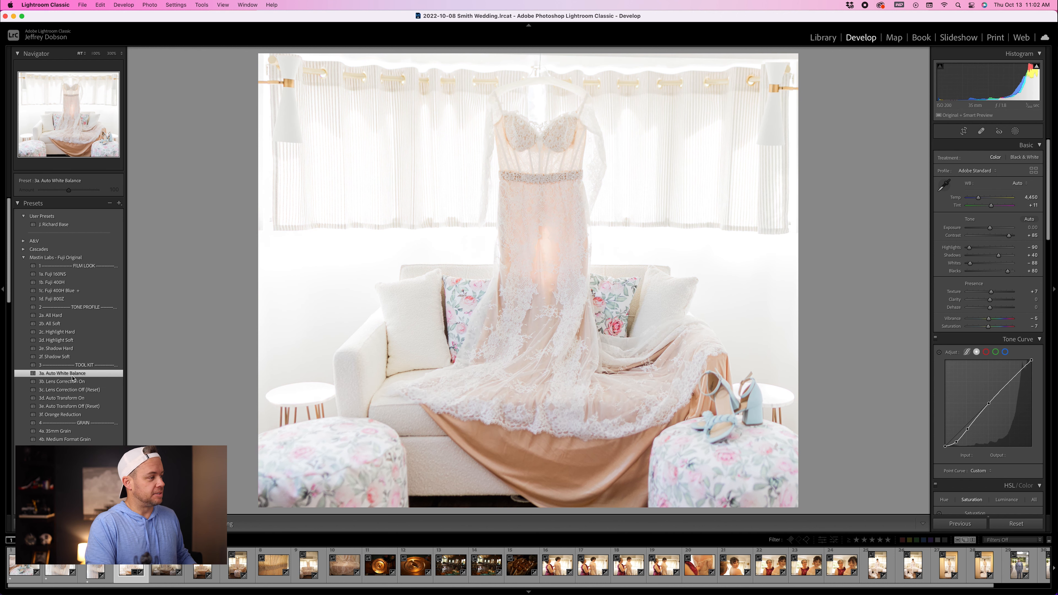
pyautogui.click(74, 381)
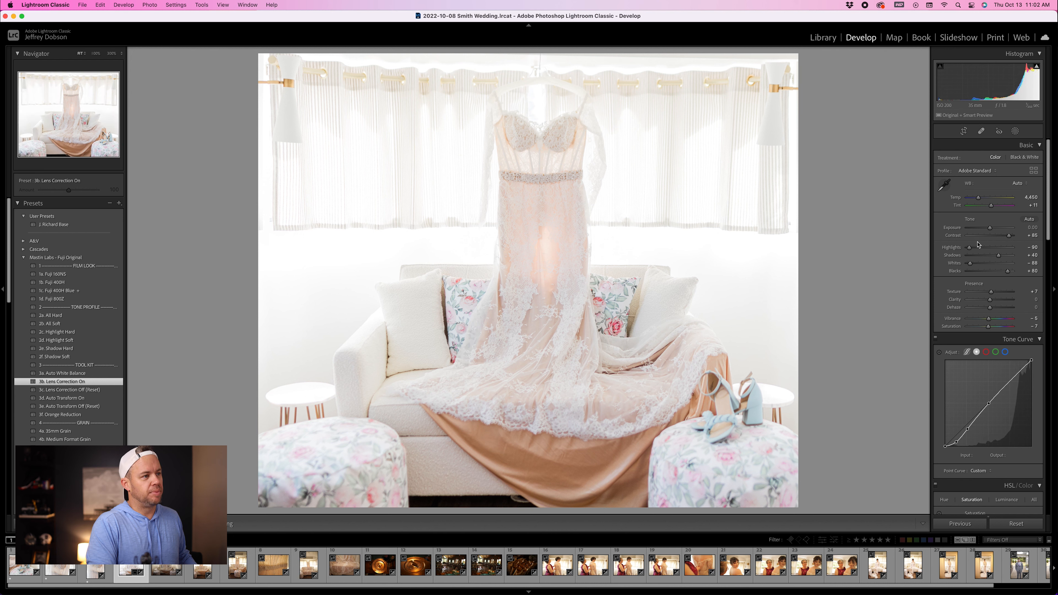
# Step: Lower the couch photo's exposure to -0.53 and rate it one star
pyautogui.moveTo(1016, 81); pyautogui.dragTo(1005, 82)
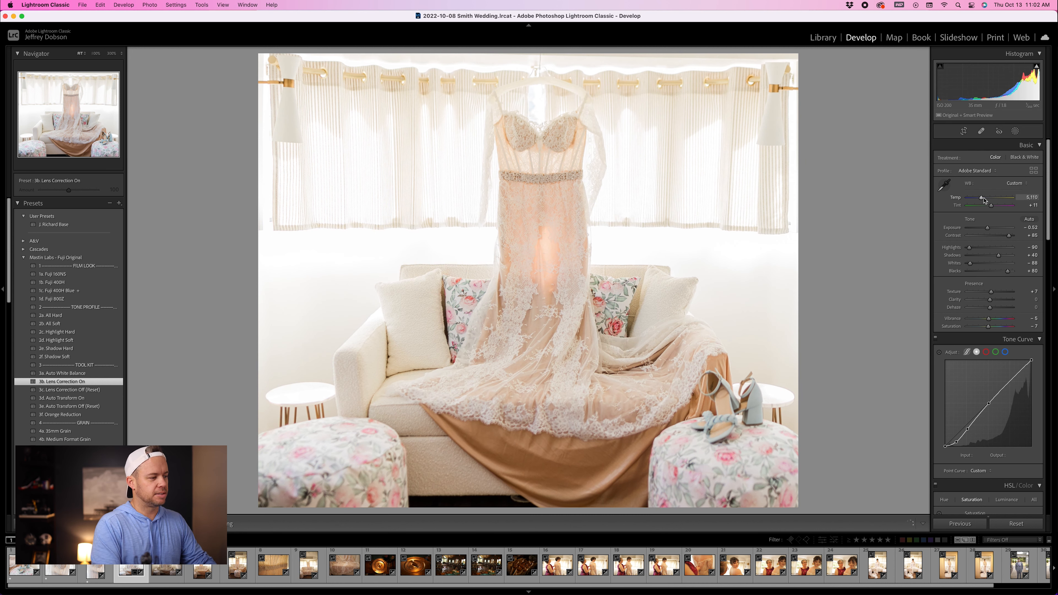
pyautogui.press('1')
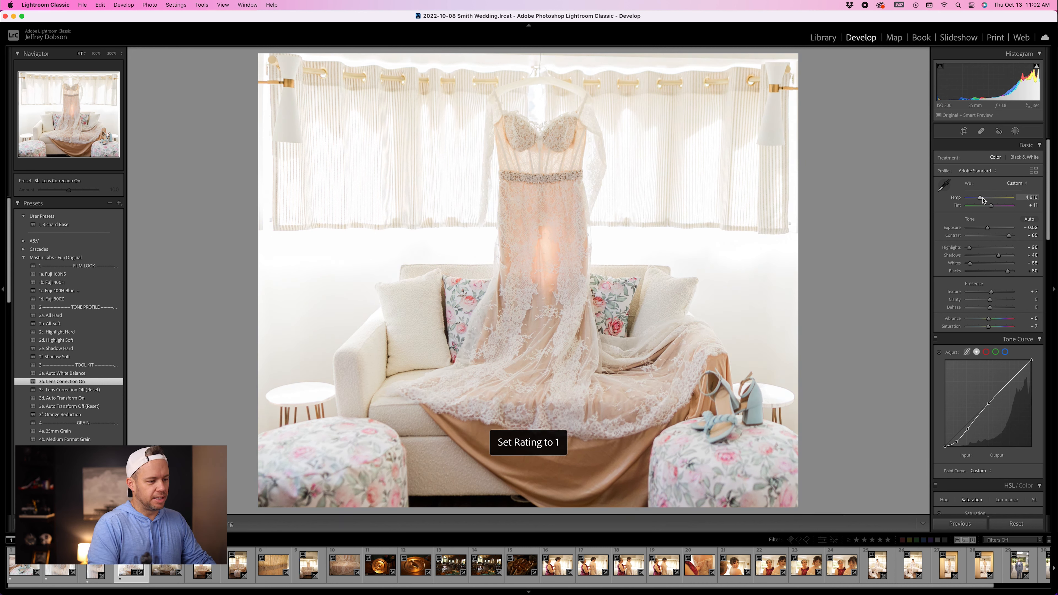
# Step: Open the photo of the bride being laced up and crop its right side in tighter
pyautogui.click(558, 567)
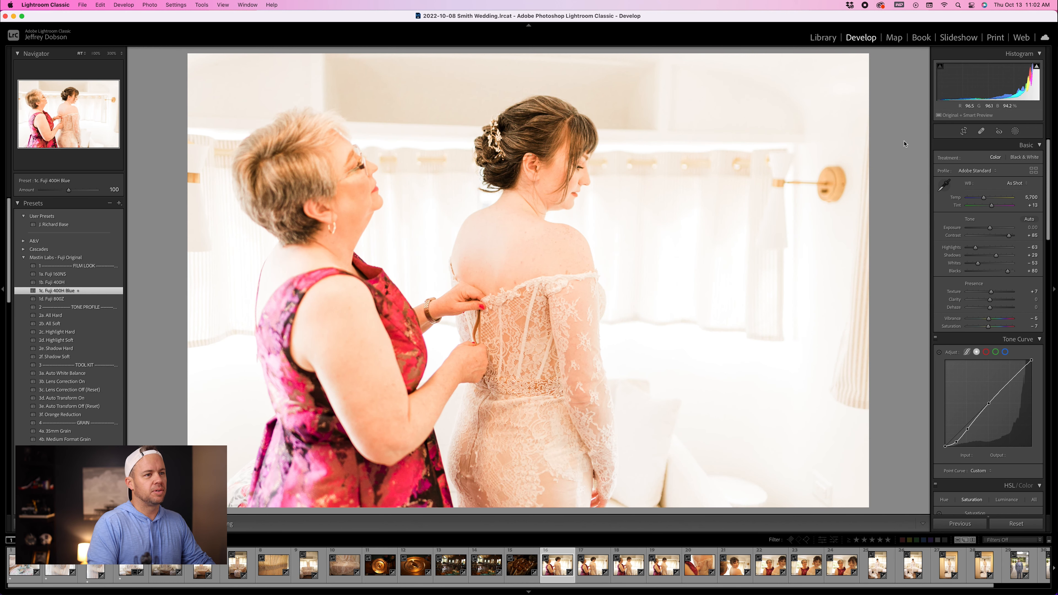
pyautogui.click(963, 130)
pyautogui.moveTo(872, 116); pyautogui.dragTo(800, 122)
pyautogui.press('Return')
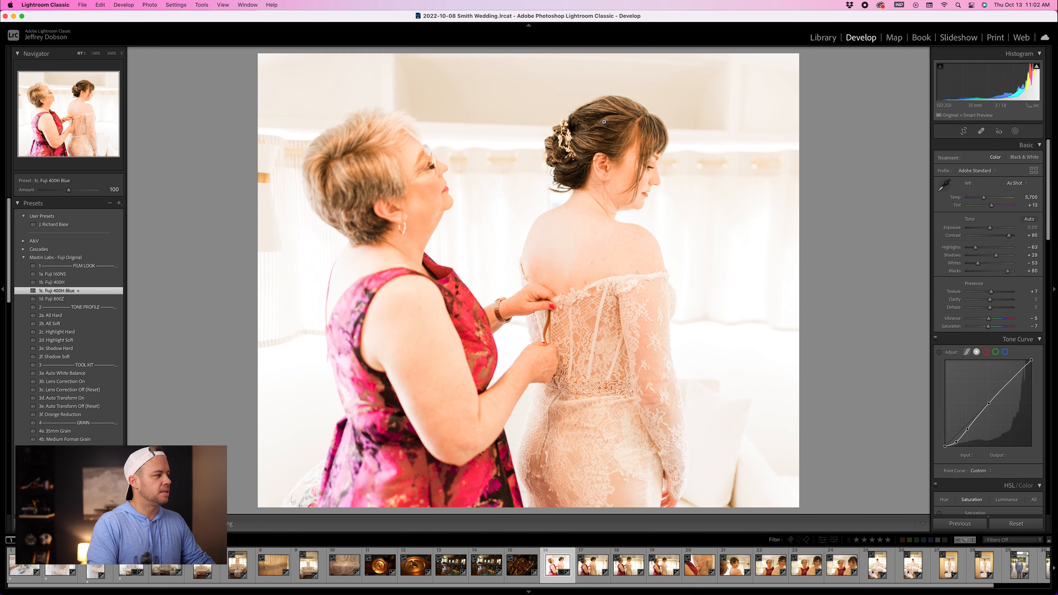
# Step: Apply the 2b. All Soft, 3a. Auto White Balance and 3c. Lens Correction Off (Reset) presets to the bride photo
pyautogui.click(50, 324)
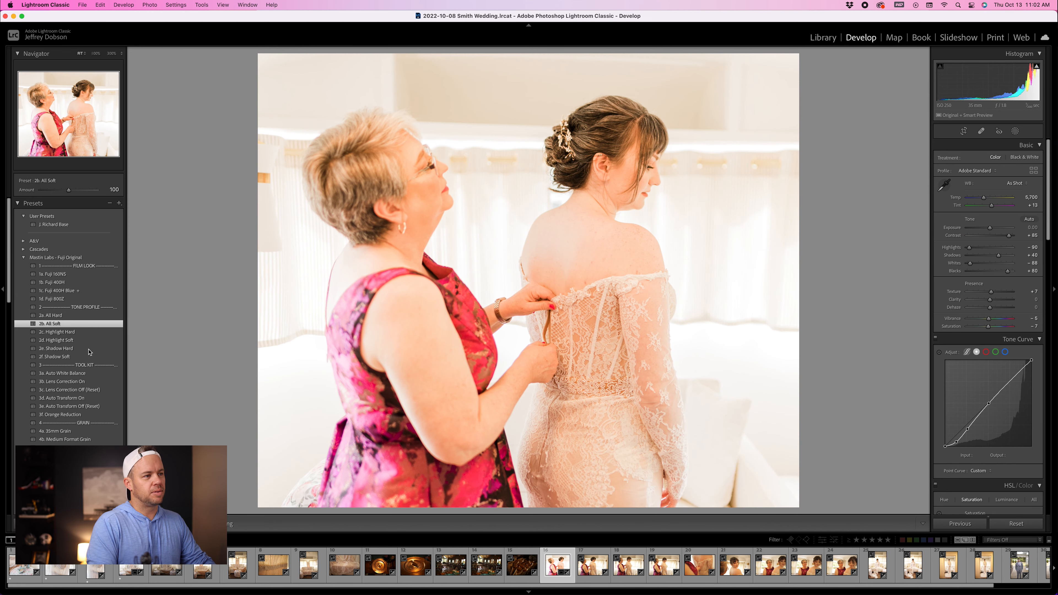
pyautogui.click(89, 372)
pyautogui.click(613, 159)
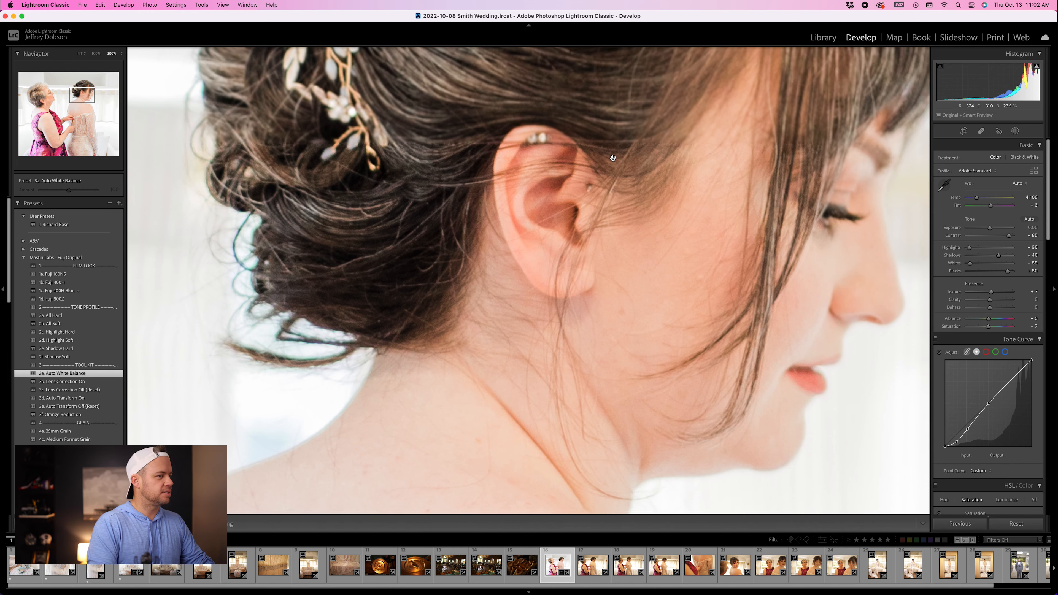
pyautogui.click(523, 230)
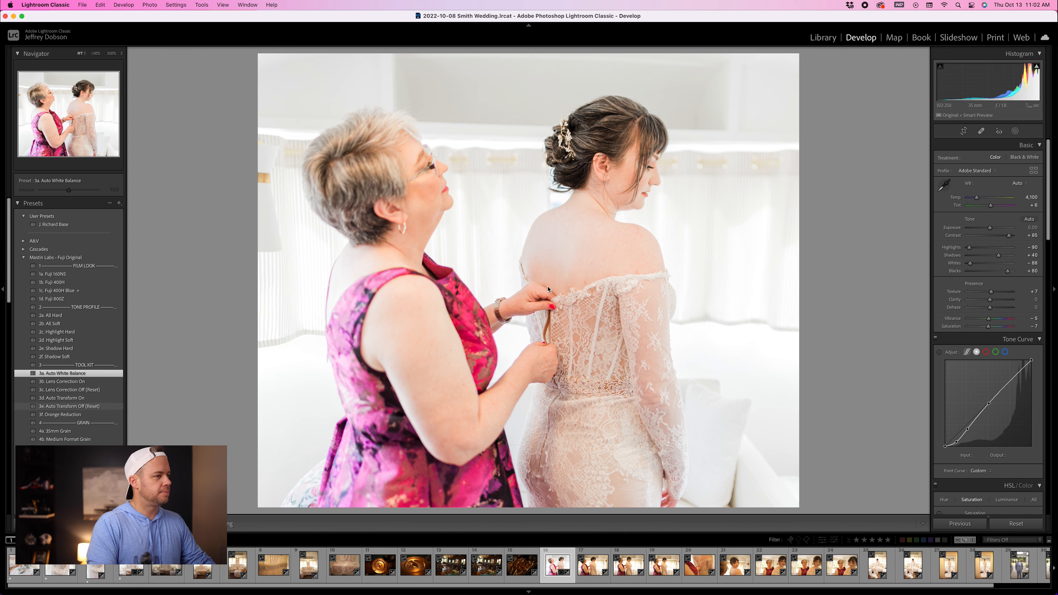
pyautogui.click(86, 389)
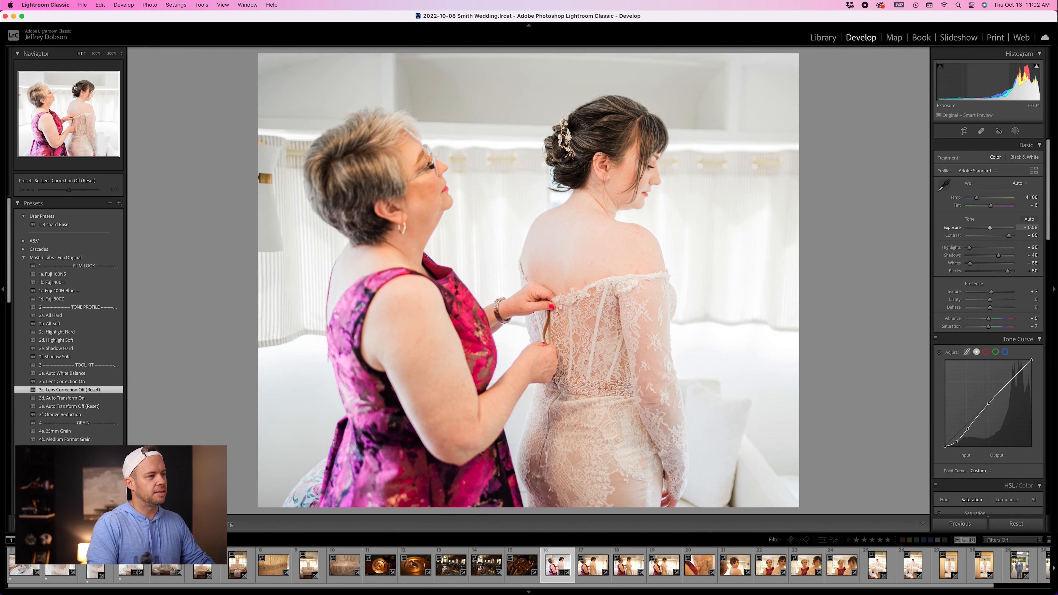
# Step: Raise the bride photo's exposure to +0.20 and rate it one star
pyautogui.moveTo(989, 84); pyautogui.dragTo(999, 83)
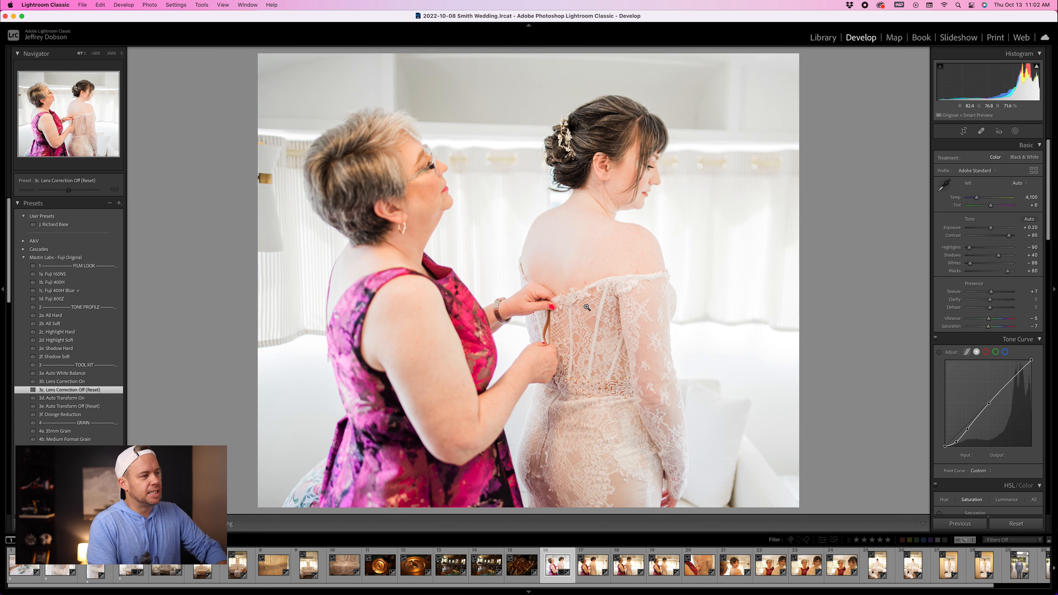
pyautogui.press('1')
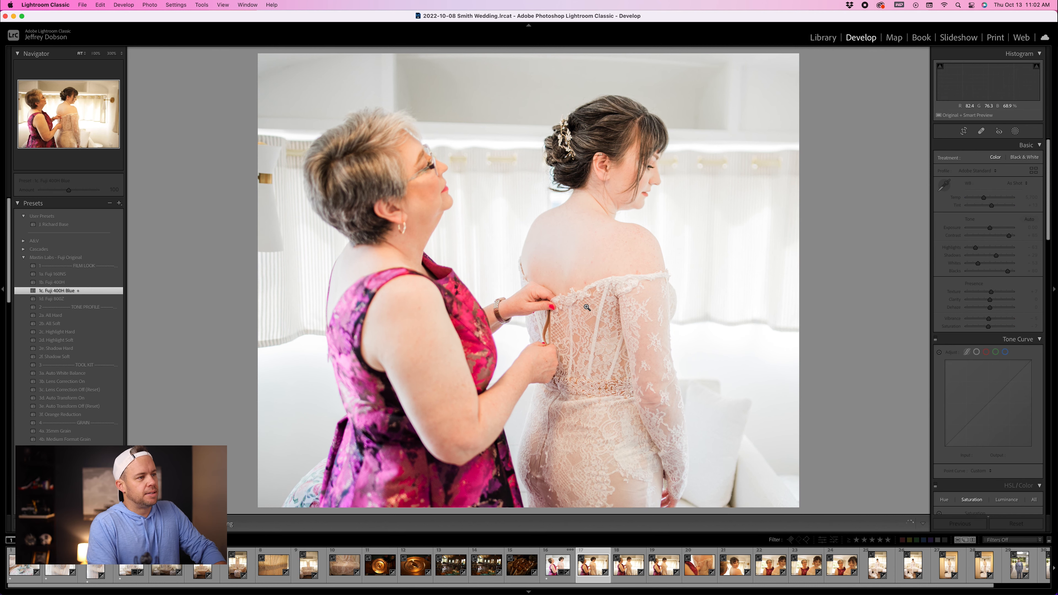
# Step: Open the photo of the mother fastening the smiling bride's dress and crop its right side in tighter
pyautogui.press('Right')
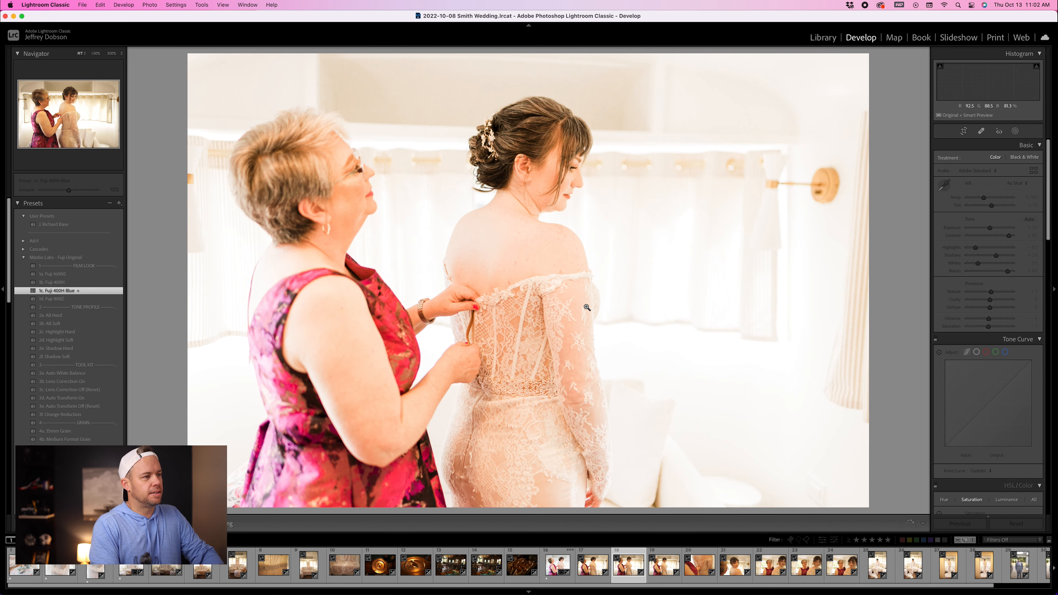
pyautogui.press('Right')
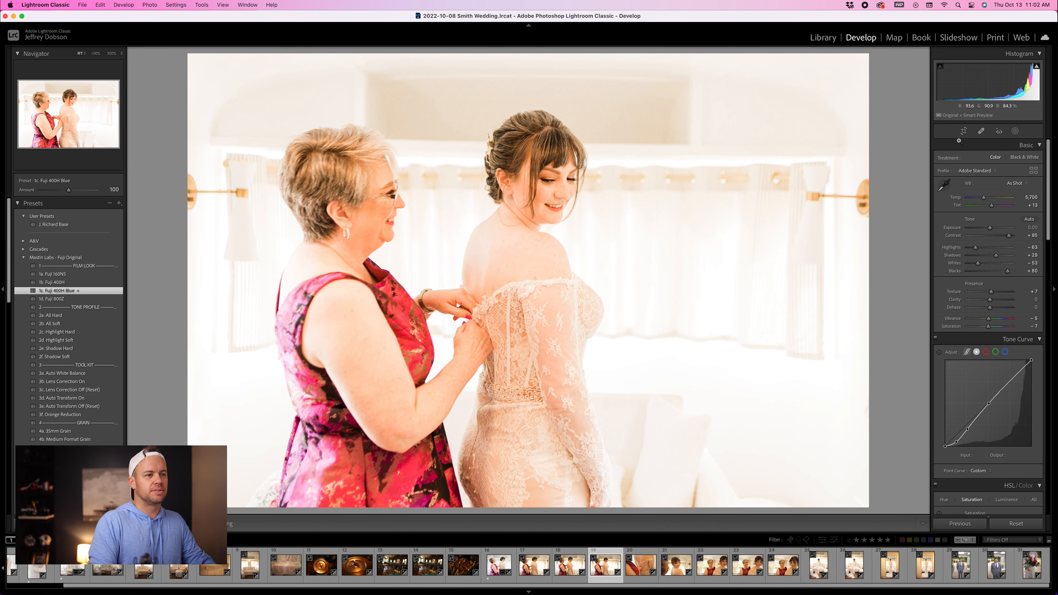
pyautogui.press('r')
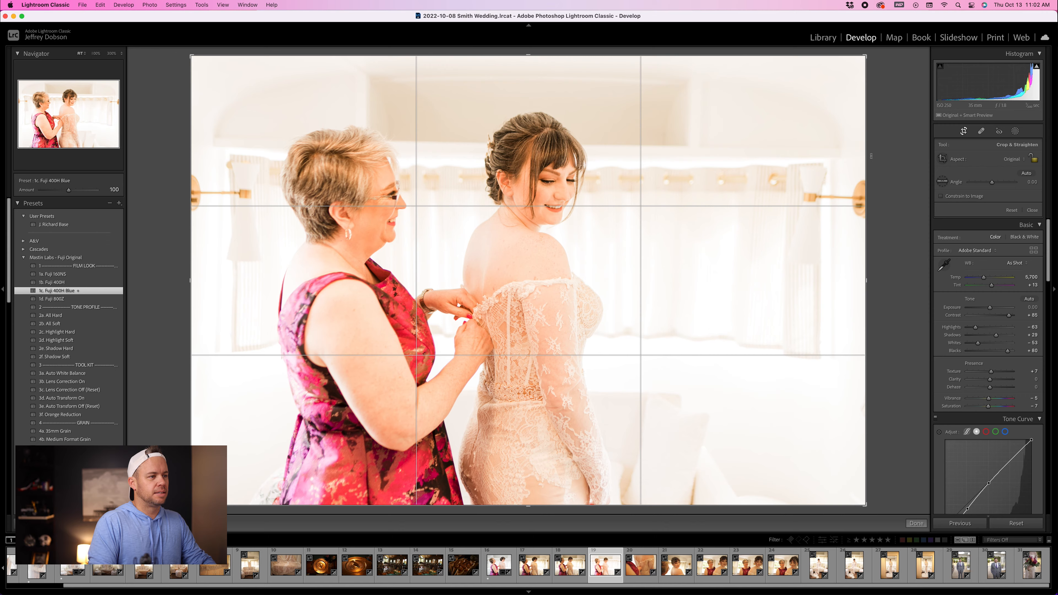
pyautogui.moveTo(872, 162); pyautogui.dragTo(786, 164)
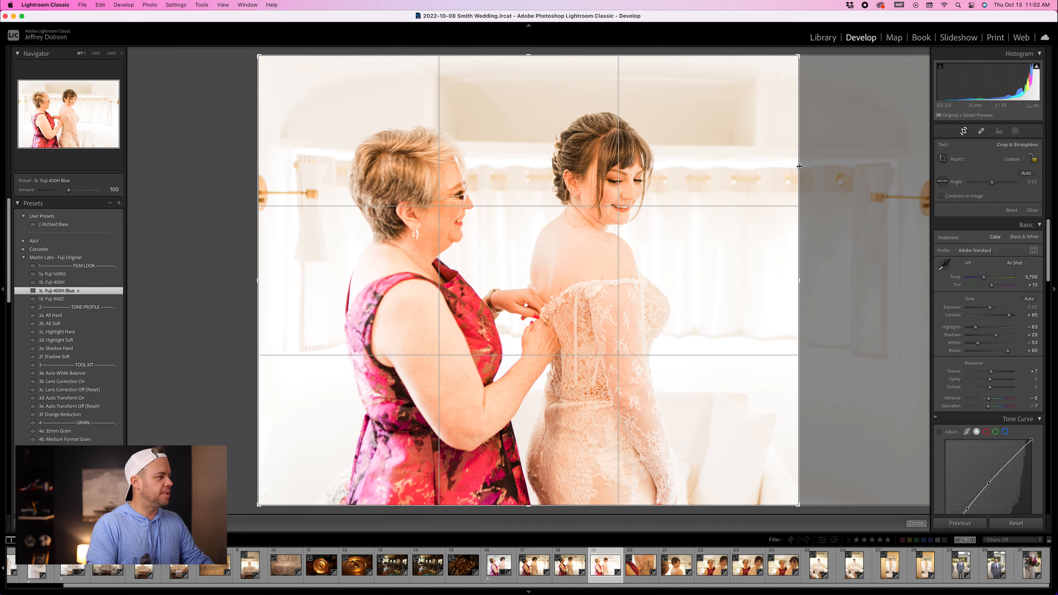
pyautogui.press('Return')
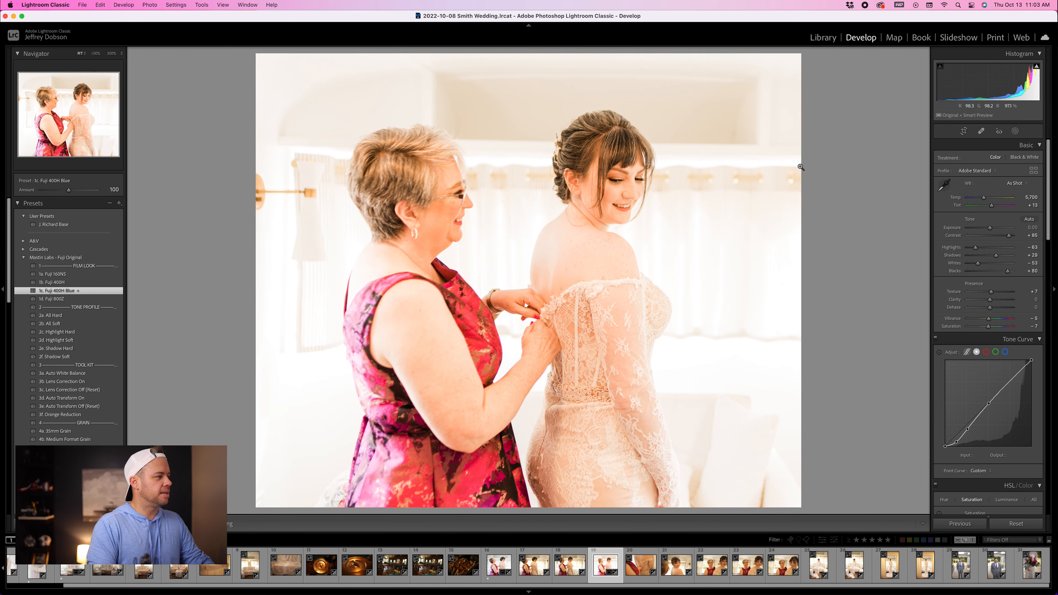
# Step: Apply the 2b. All Soft and 3a. Auto White Balance presets to the mother-and-bride photo, zooming in to check the bride's face
pyautogui.click(57, 325)
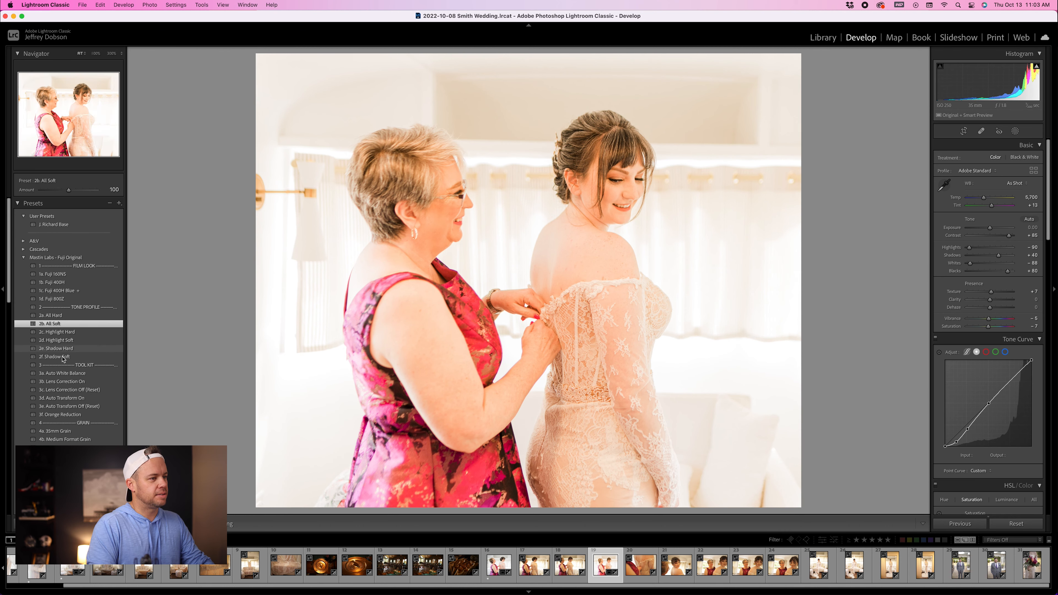
pyautogui.click(65, 373)
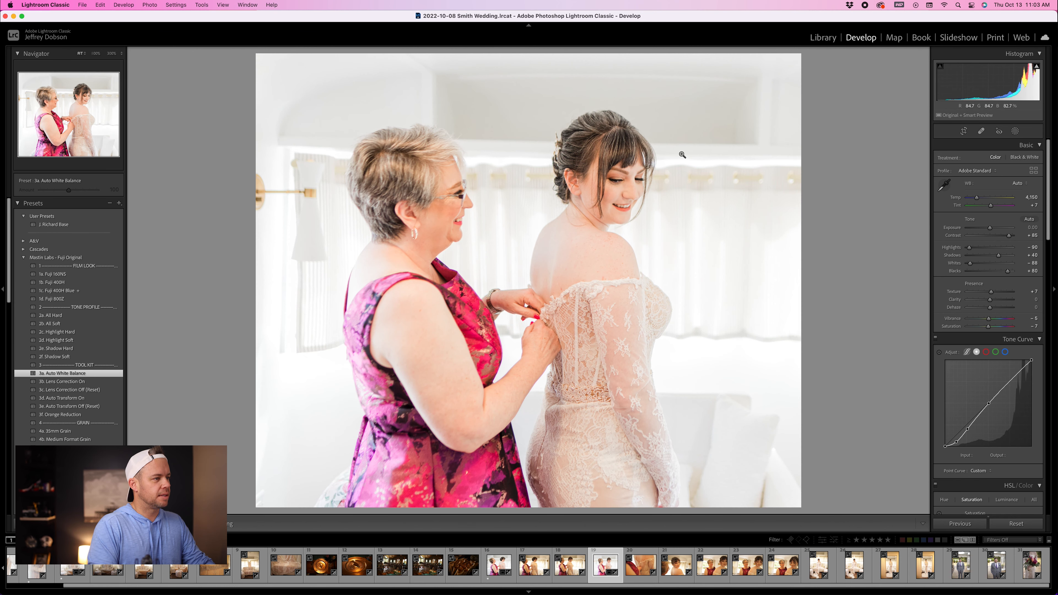
pyautogui.click(607, 183)
pyautogui.click(624, 171)
pyautogui.click(418, 195)
pyautogui.click(666, 136)
pyautogui.click(616, 173)
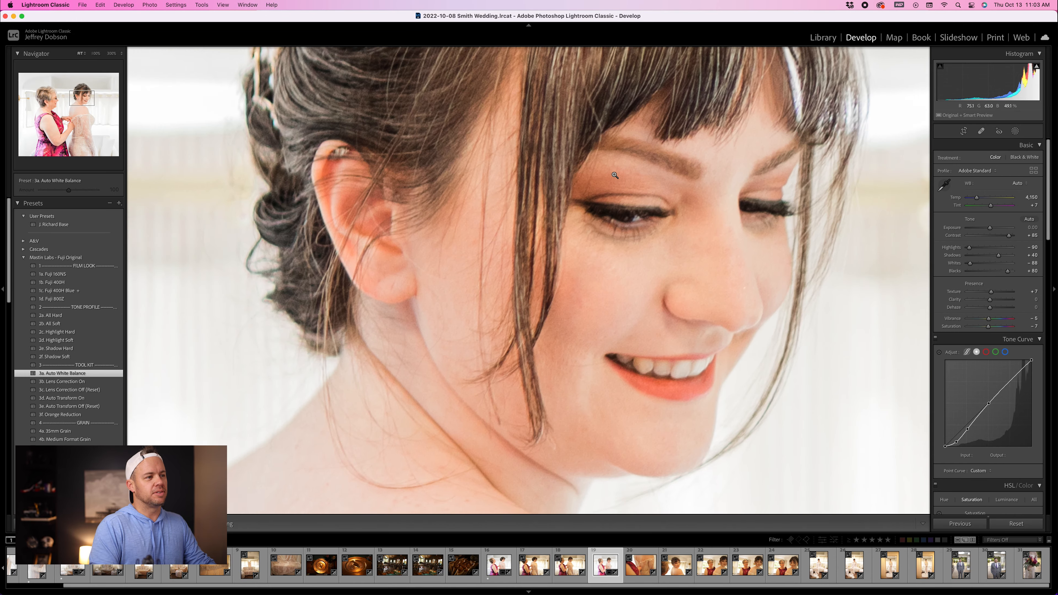
pyautogui.click(615, 175)
# Step: Convert the mother-and-bride photo to black and white with exposure +0.28 and rate it one star
pyautogui.moveTo(987, 82); pyautogui.dragTo(989, 82)
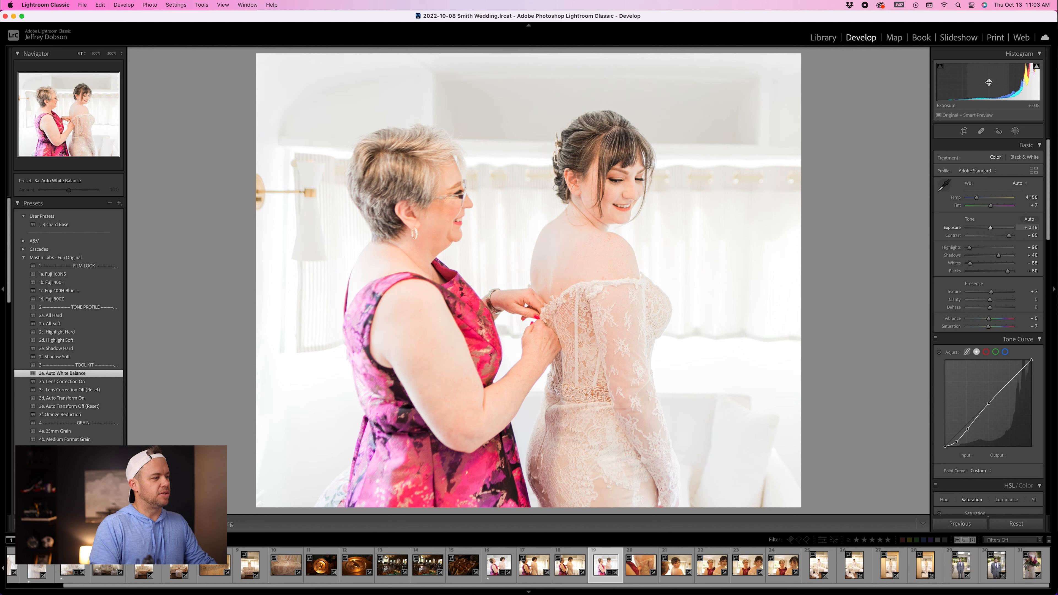
pyautogui.scroll(-1, 88, 346)
pyautogui.scroll(1, 89, 346)
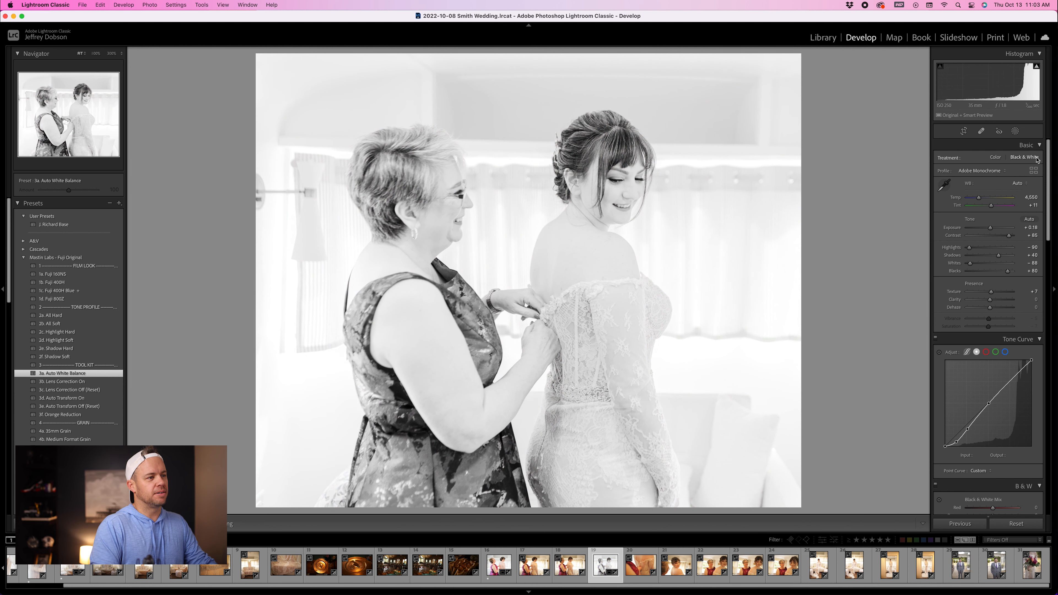
pyautogui.moveTo(999, 82); pyautogui.dragTo(994, 82)
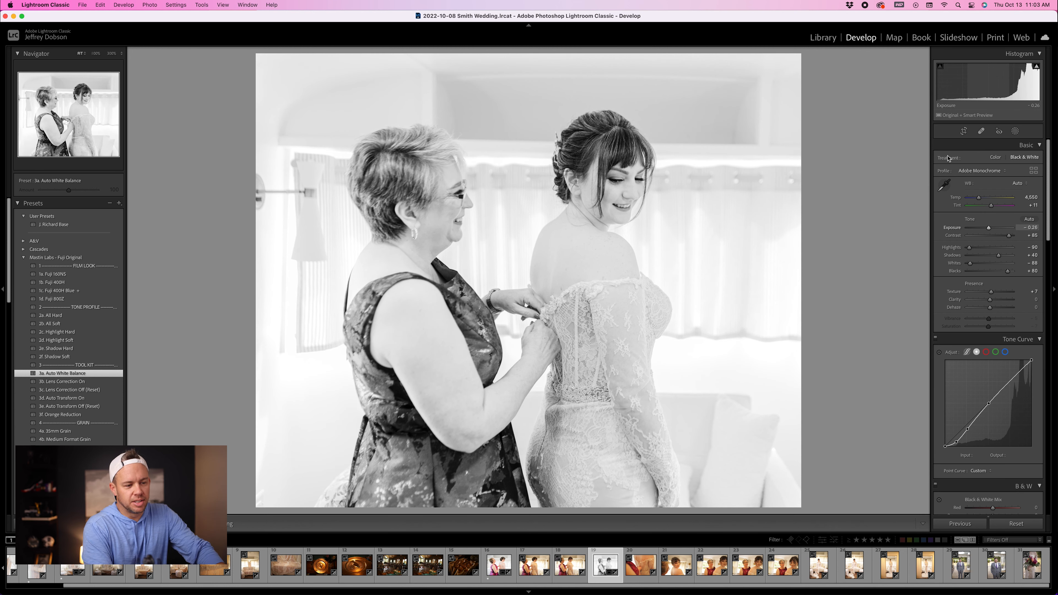
pyautogui.press('1')
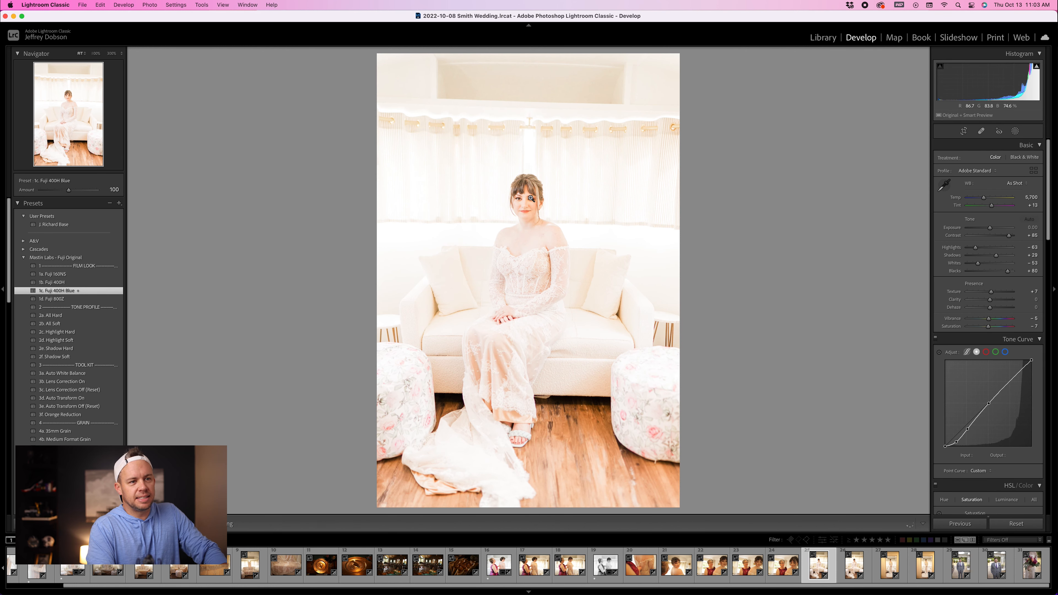
# Step: Crop the photo of the bride seated on the couch by raising the bottom edge and lowering the top edge
pyautogui.click(964, 131)
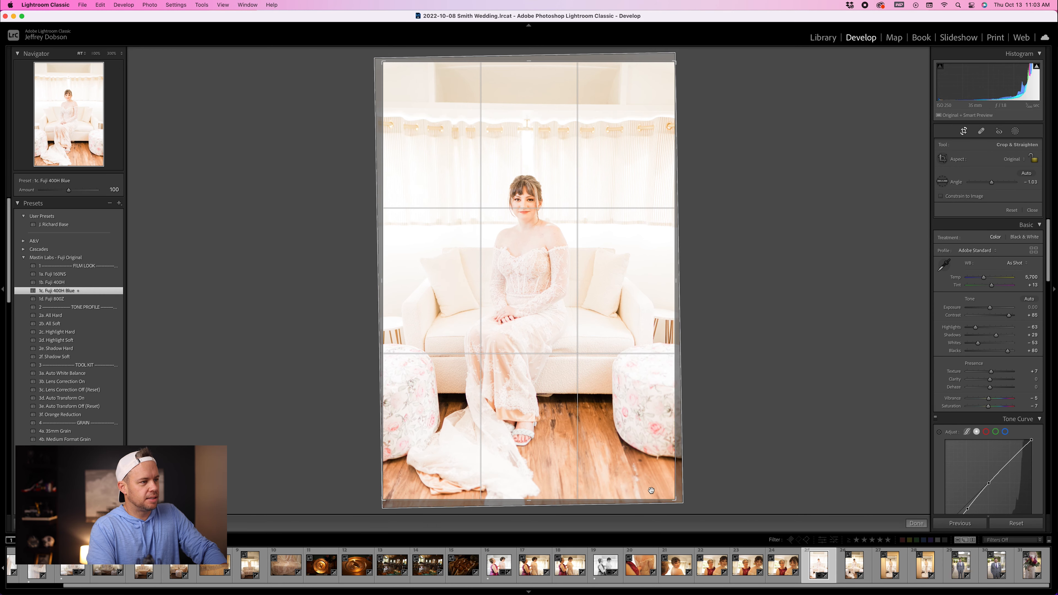
pyautogui.moveTo(654, 499); pyautogui.dragTo(654, 467)
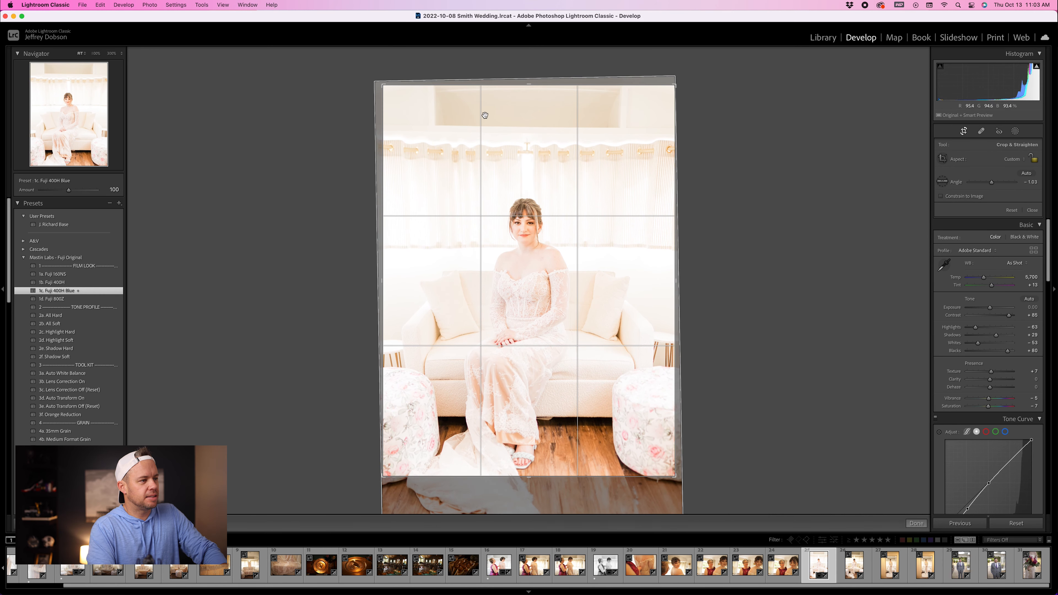
pyautogui.moveTo(532, 88); pyautogui.dragTo(533, 94)
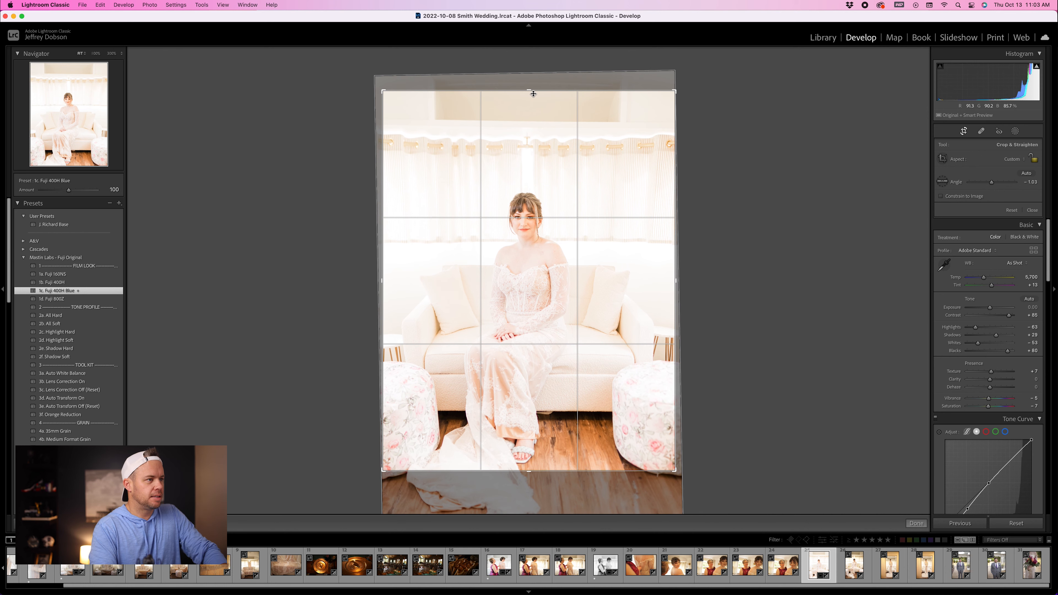
pyautogui.press('Return')
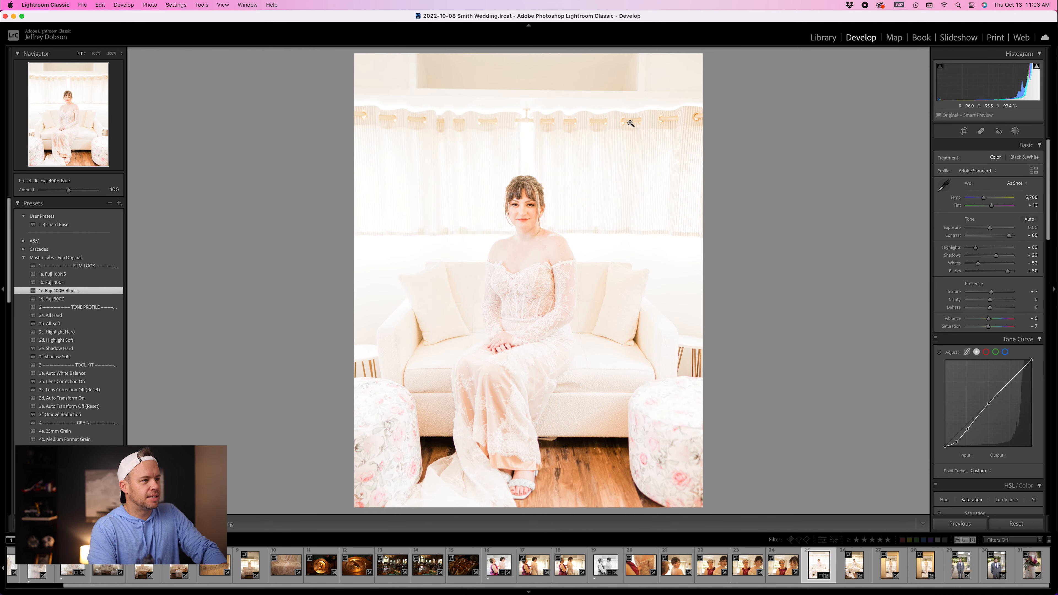
# Step: Reopen the seated bride photo's crop and set the straighten angle to about -1.86
pyautogui.click(963, 131)
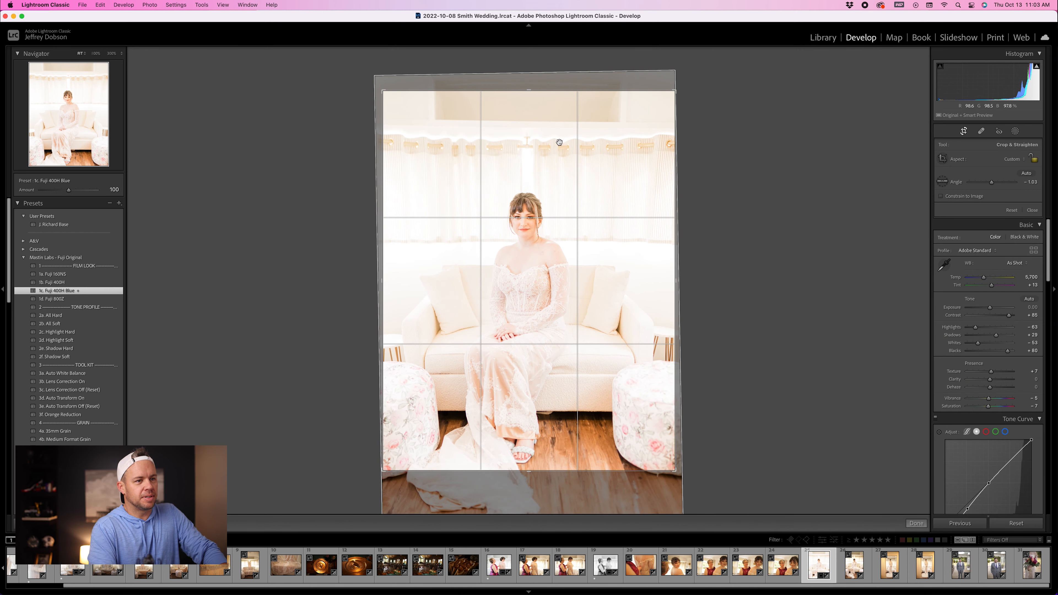
pyautogui.click(942, 181)
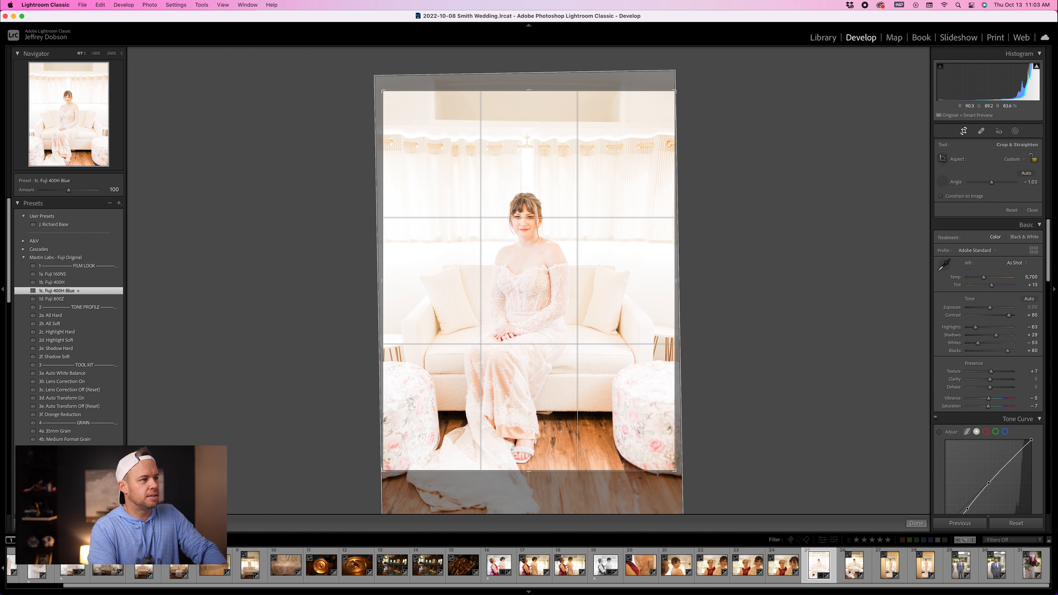
pyautogui.moveTo(577, 121); pyautogui.dragTo(579, 122)
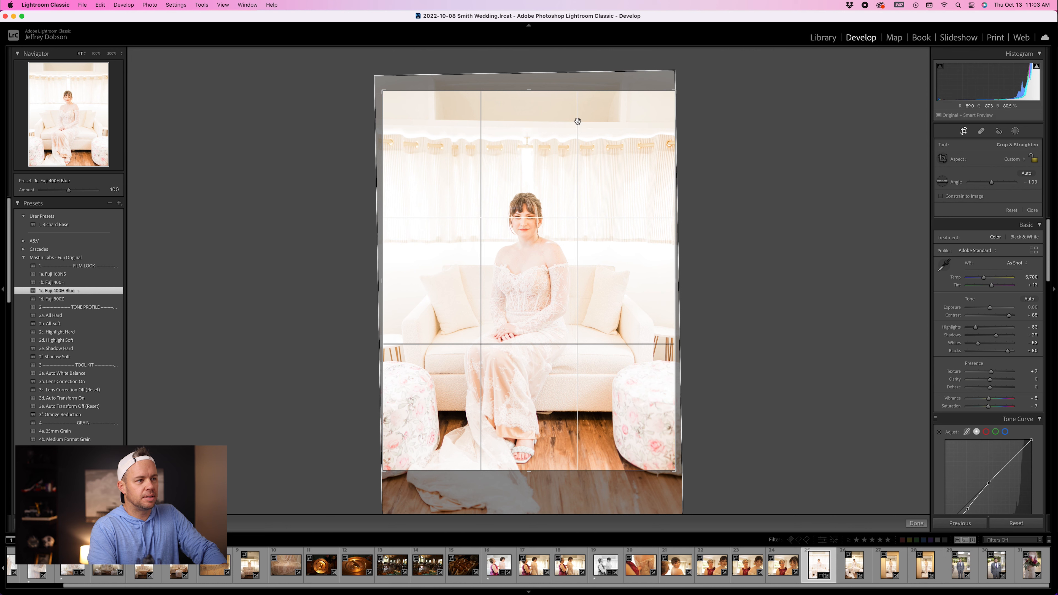
pyautogui.click(992, 184)
pyautogui.moveTo(992, 184); pyautogui.dragTo(992, 184)
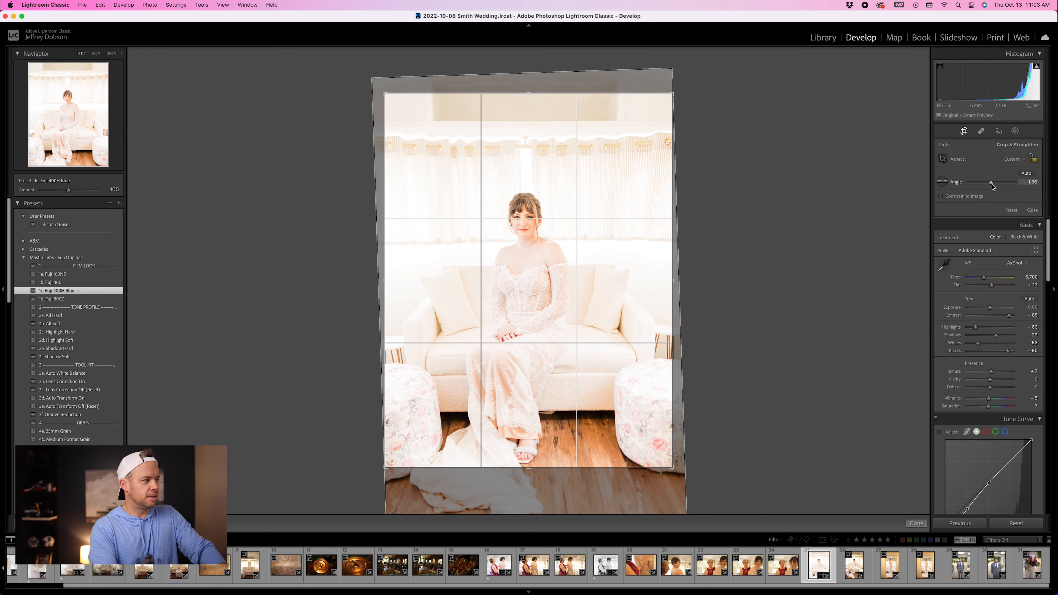
pyautogui.press('Return')
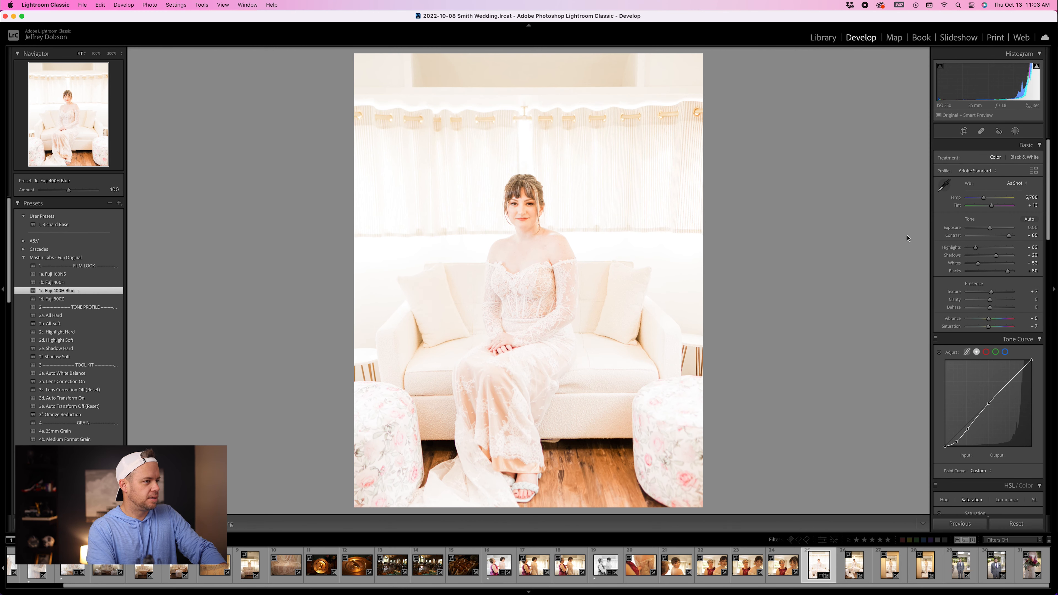
# Step: Apply the 2b. All Soft and 3a. Auto White Balance presets to the seated bride photo and warm the temperature to 4,750
pyautogui.click(93, 324)
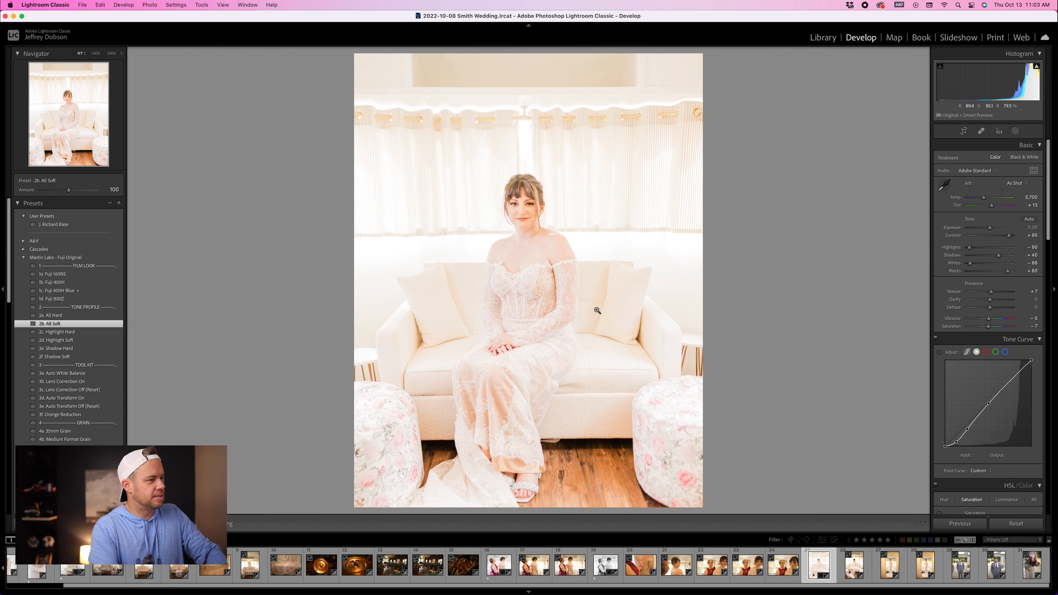
pyautogui.click(68, 375)
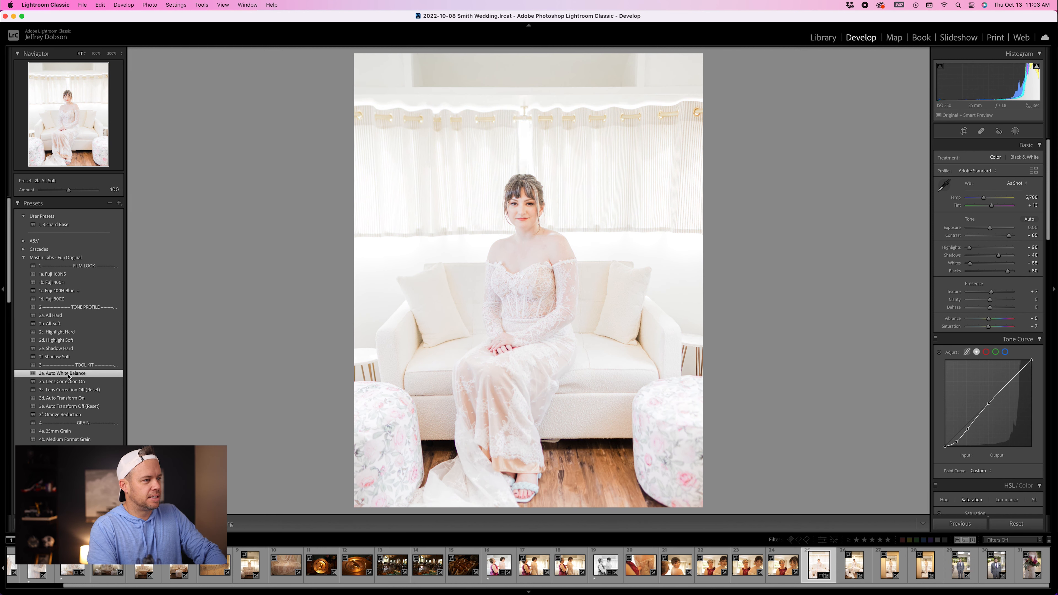
pyautogui.click(533, 201)
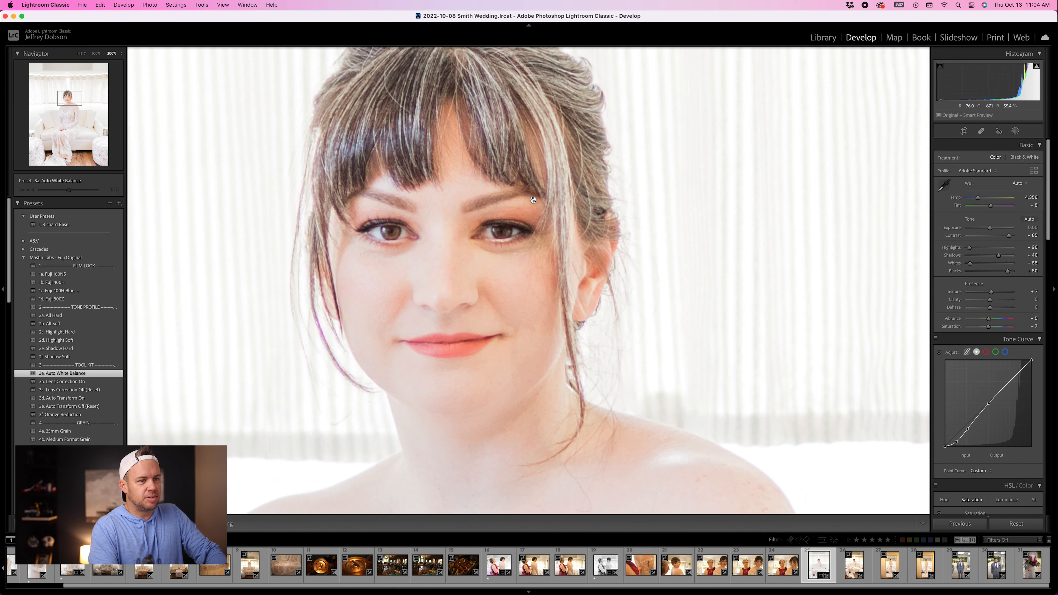
pyautogui.click(534, 201)
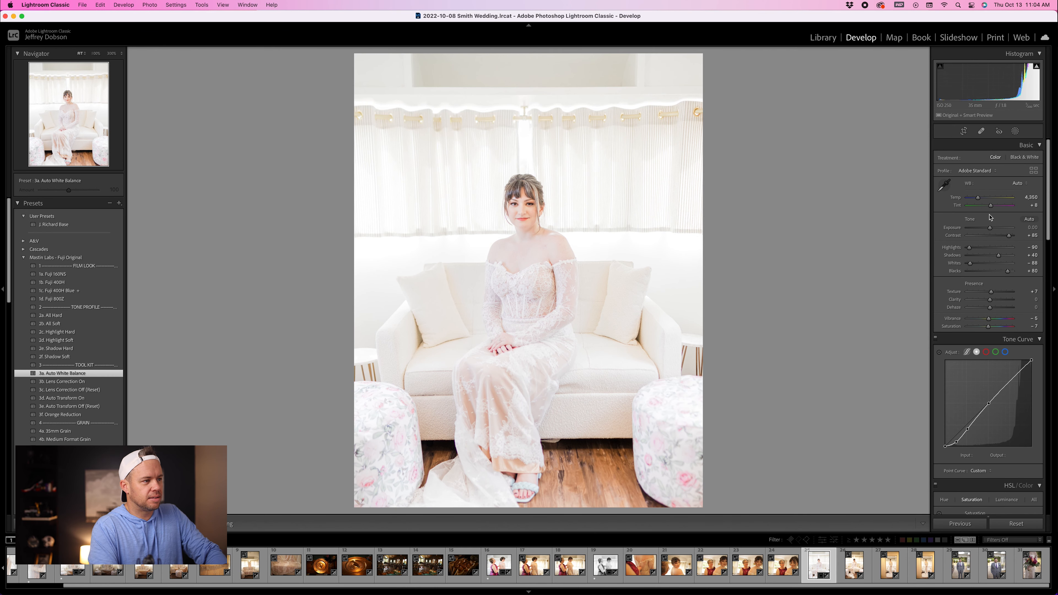
pyautogui.moveTo(979, 200); pyautogui.dragTo(981, 200)
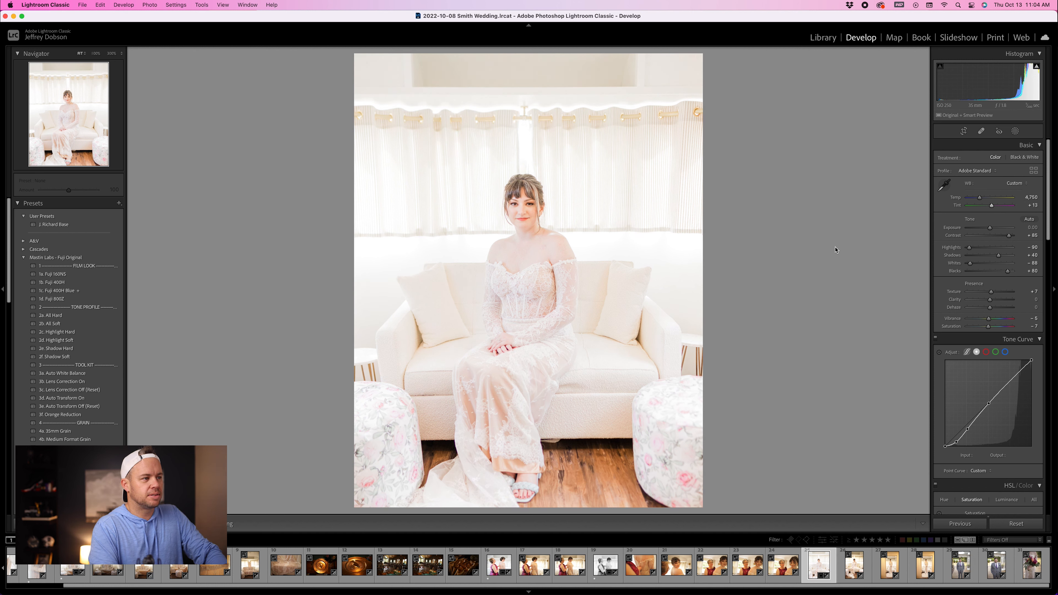
# Step: Lower the seated bride photo's exposure slightly and rate it one star
pyautogui.moveTo(995, 79); pyautogui.dragTo(992, 79)
pyautogui.press('1')
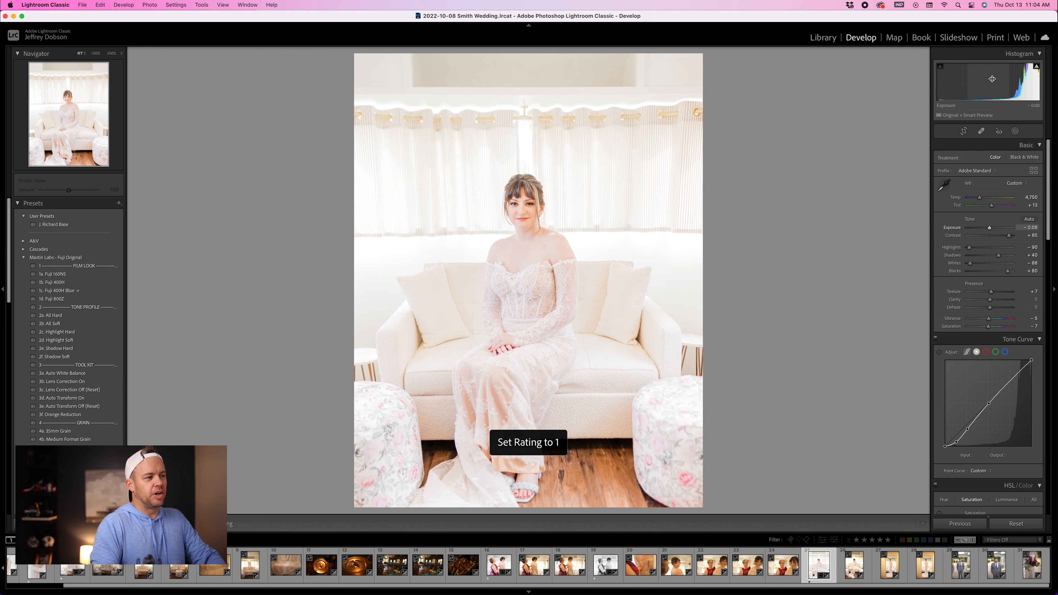
# Step: Open the bouquet photo and apply the 2b. All Soft, 3a. Auto White Balance and 3b. Lens Correction On presets
pyautogui.press('Right')
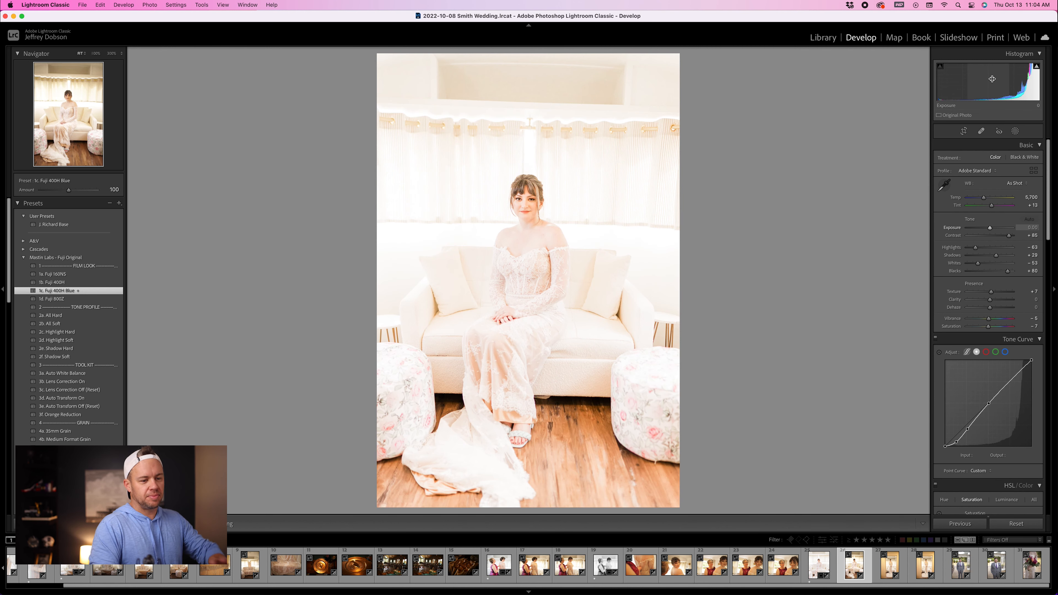
pyautogui.click(1027, 571)
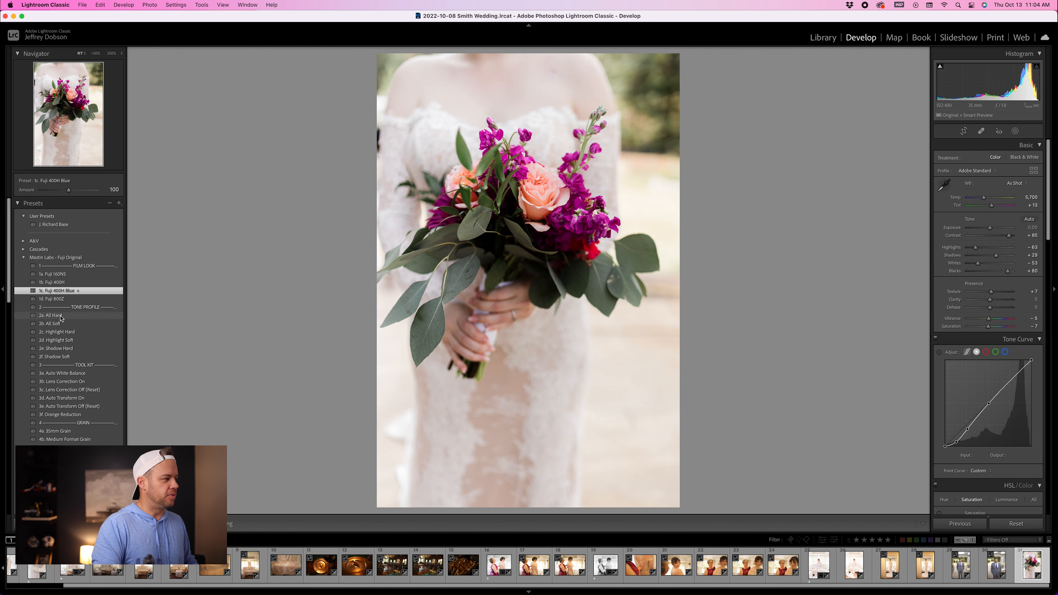
pyautogui.click(60, 324)
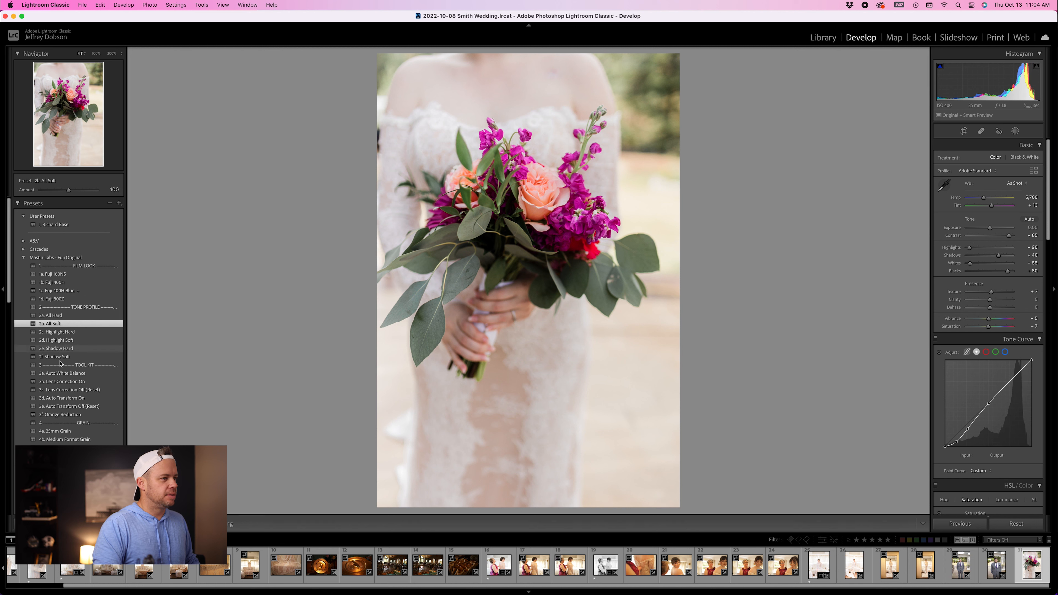
pyautogui.click(67, 374)
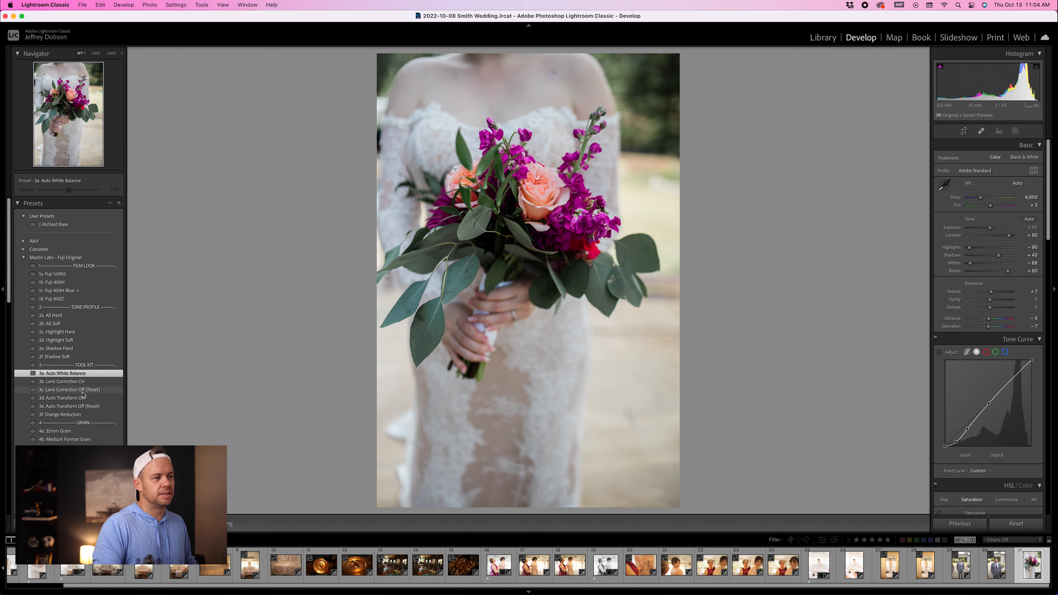
pyautogui.click(86, 390)
pyautogui.click(62, 382)
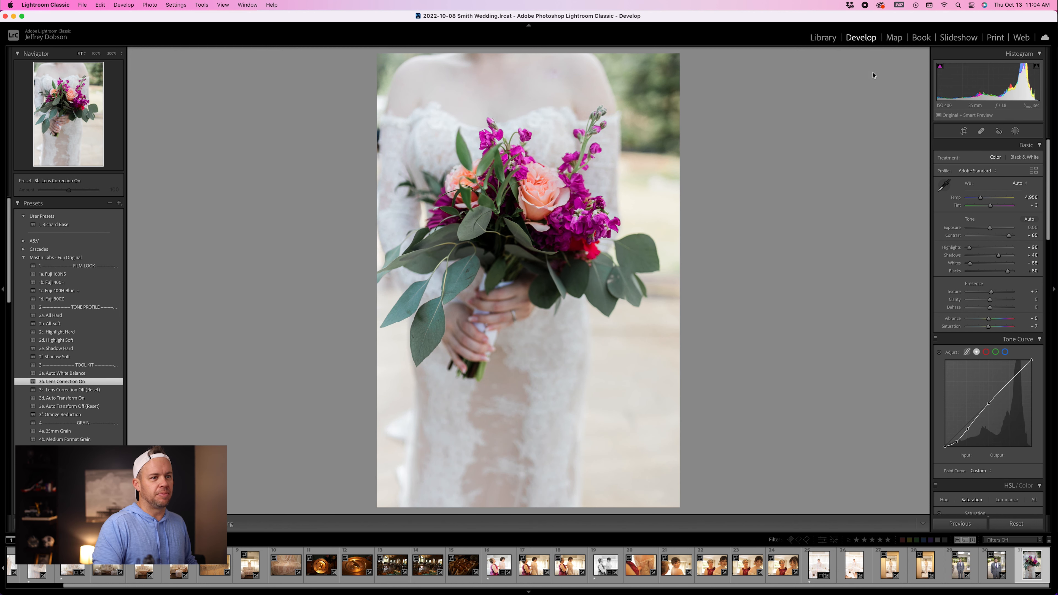
# Step: Raise the bouquet photo's exposure to +0.22 and crop its bottom edge in
pyautogui.moveTo(984, 85); pyautogui.dragTo(987, 85)
pyautogui.click(962, 131)
pyautogui.moveTo(634, 510); pyautogui.dragTo(634, 470)
pyautogui.press('r')
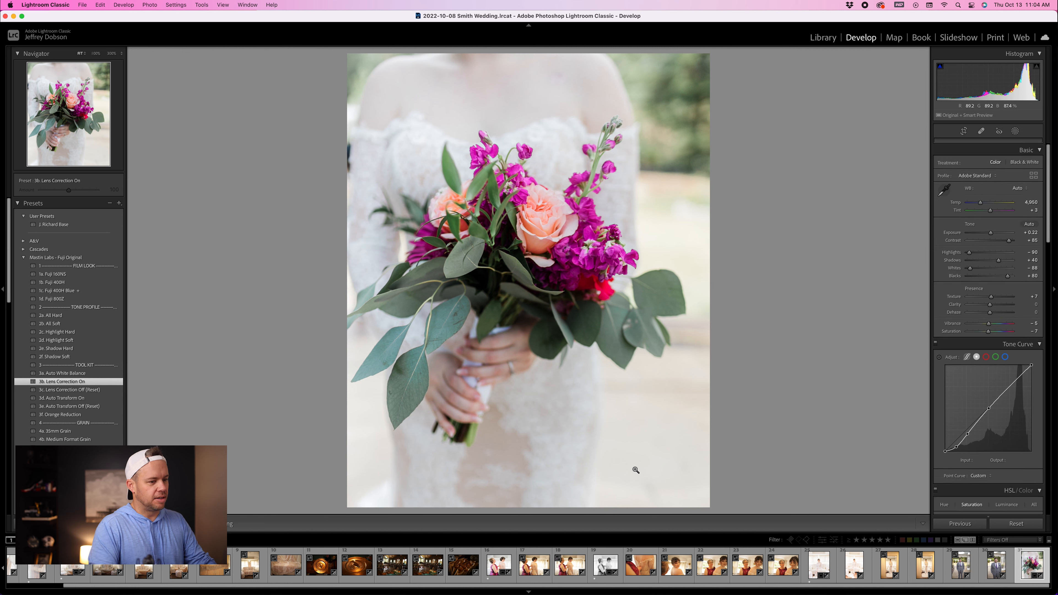
# Step: Rate the bouquet photo one star and filter the filmstrip to show only photos rated one star and higher
pyautogui.press('1')
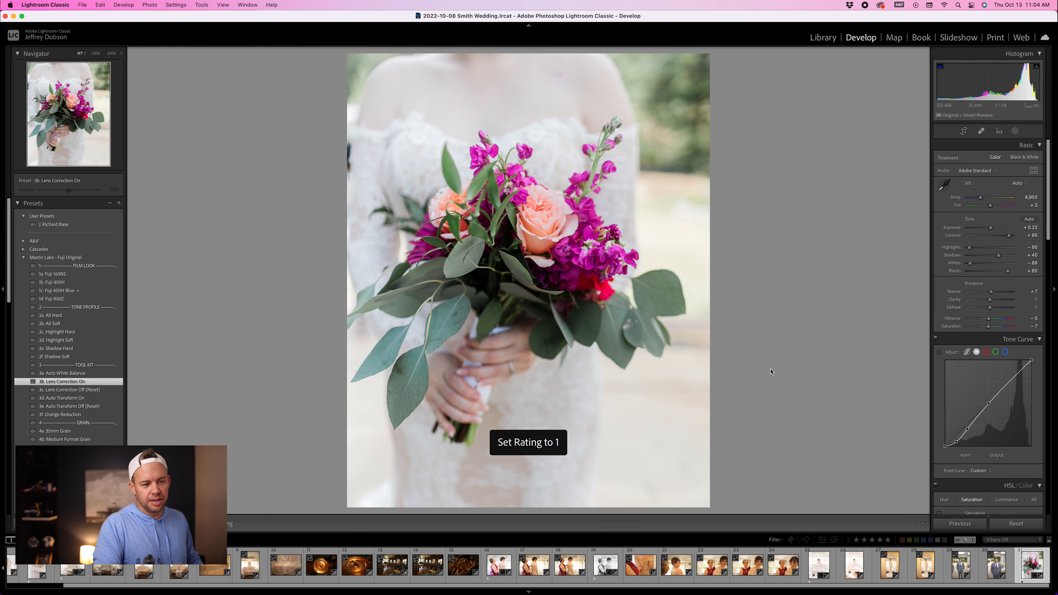
pyautogui.click(857, 540)
pyautogui.click(857, 540)
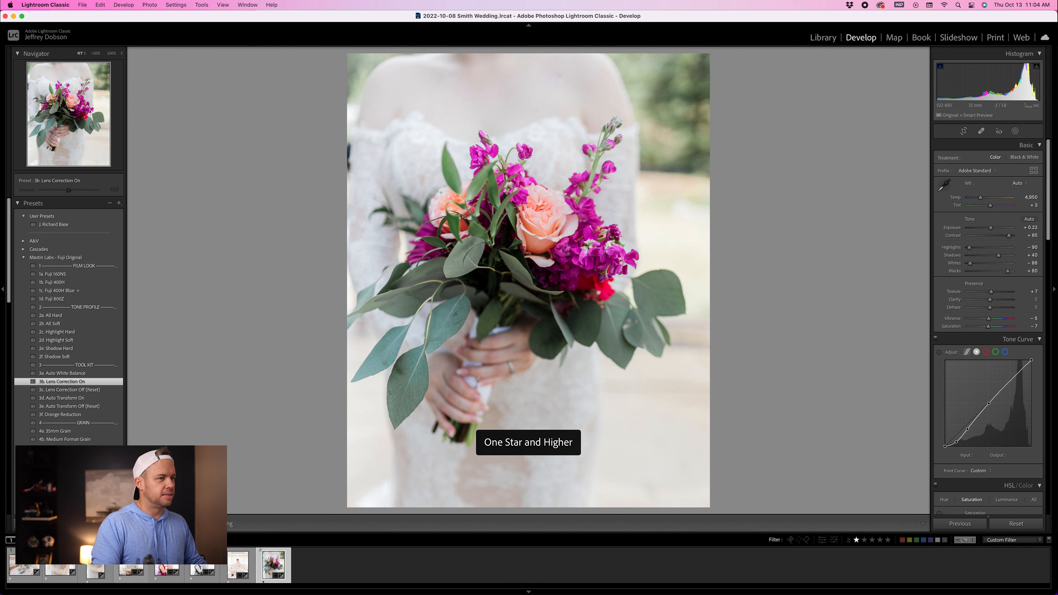
# Step: Switch to the Library grid and select all of the filtered one-star photos
pyautogui.click(42, 569)
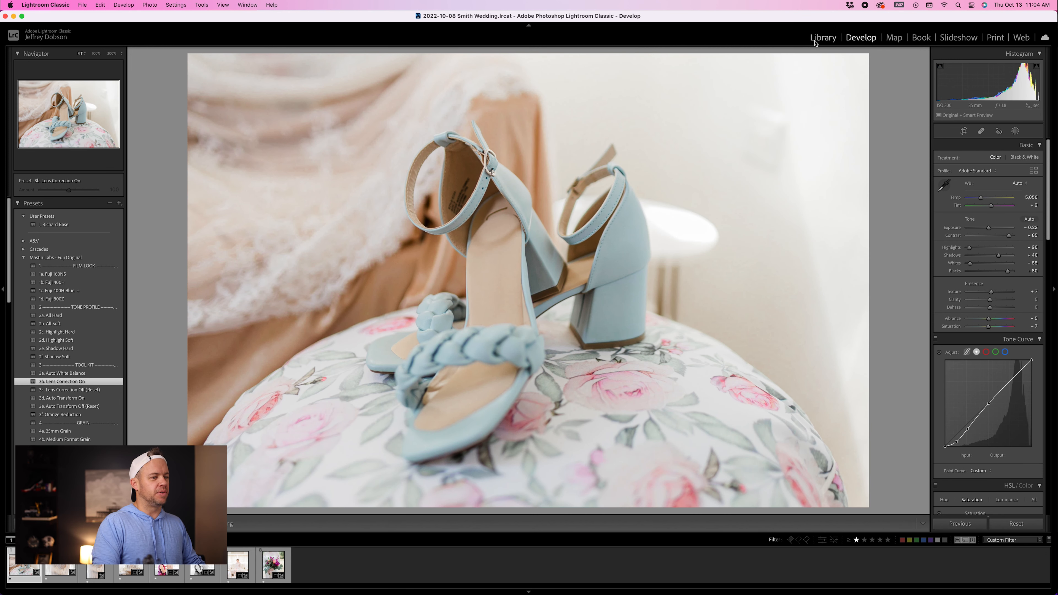
pyautogui.click(815, 44)
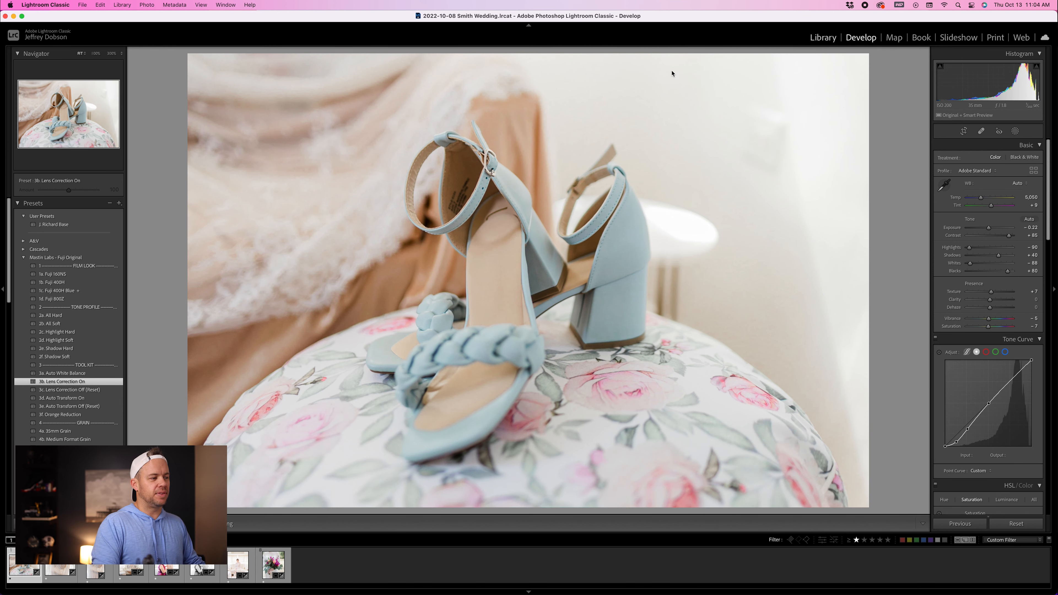
pyautogui.scroll(-8, 440, 307)
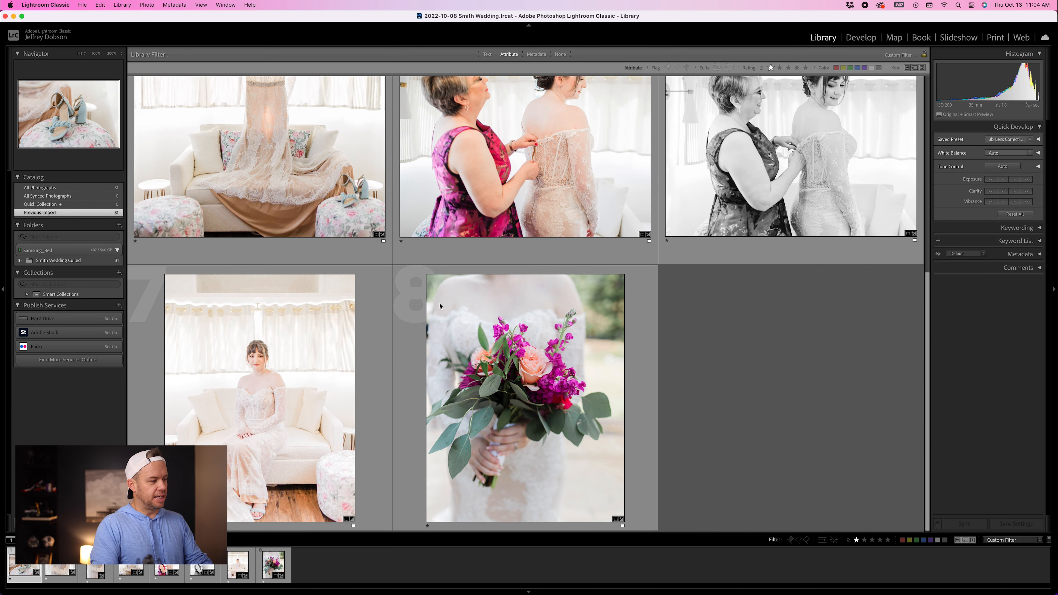
pyautogui.scroll(8, 441, 306)
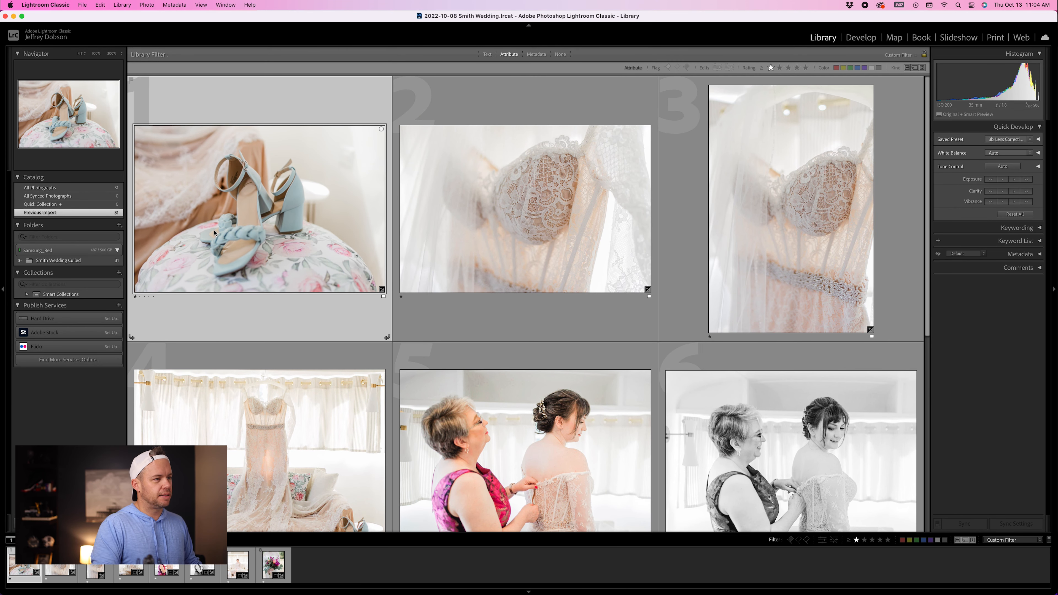
pyautogui.press('super+a')
pyautogui.press('super+q')
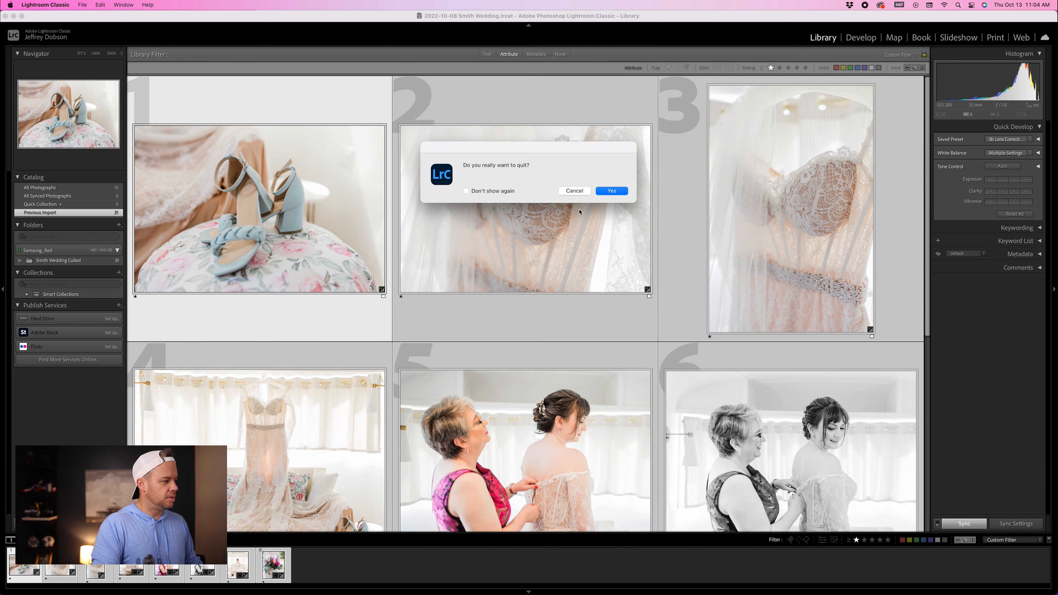
pyautogui.click(582, 193)
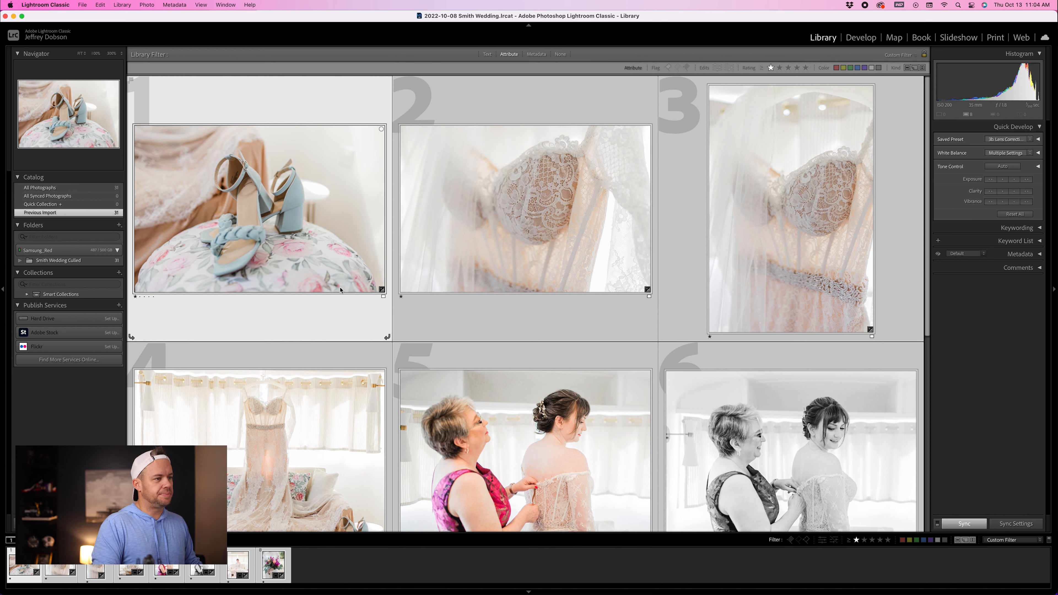
# Step: Open the export dialog for the selected photos and set the custom file name text to Smith Wedding Finals
pyautogui.press('super+shift+e')
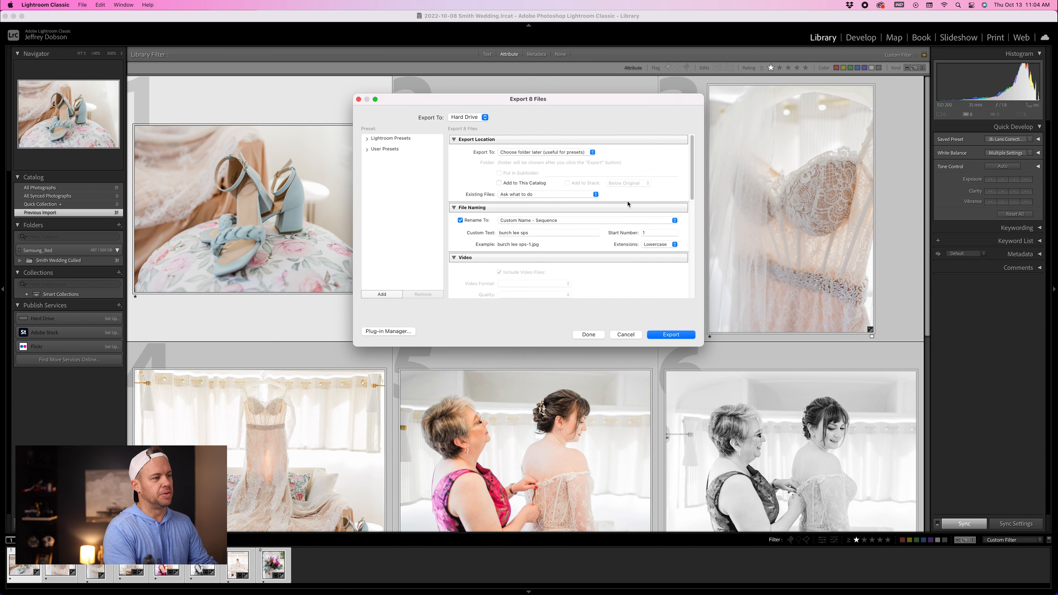
pyautogui.click(556, 233)
pyautogui.press('BackSpace')
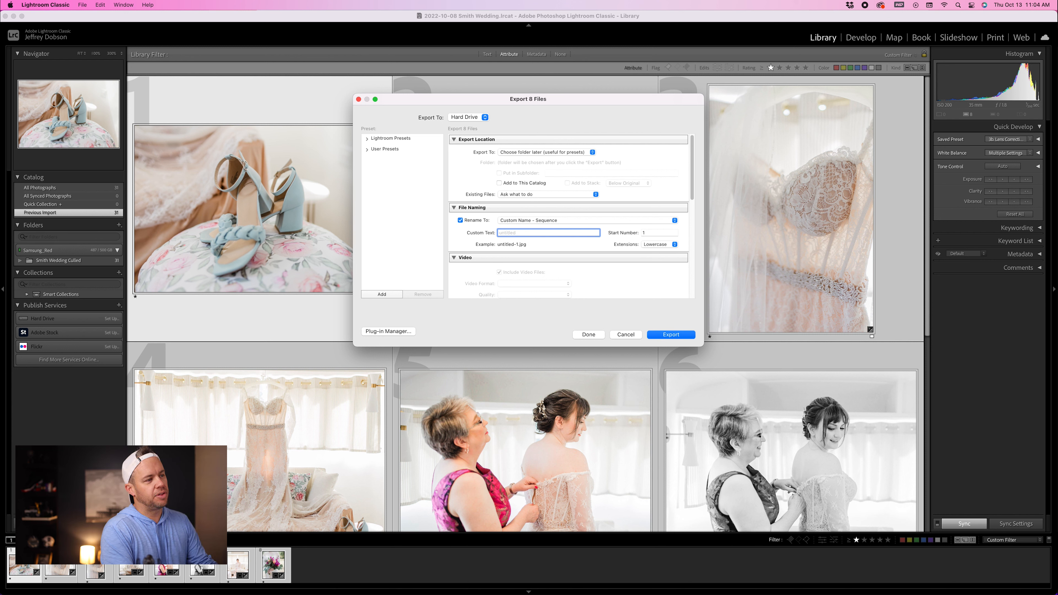
pyautogui.write('Smith Wedding Finals')
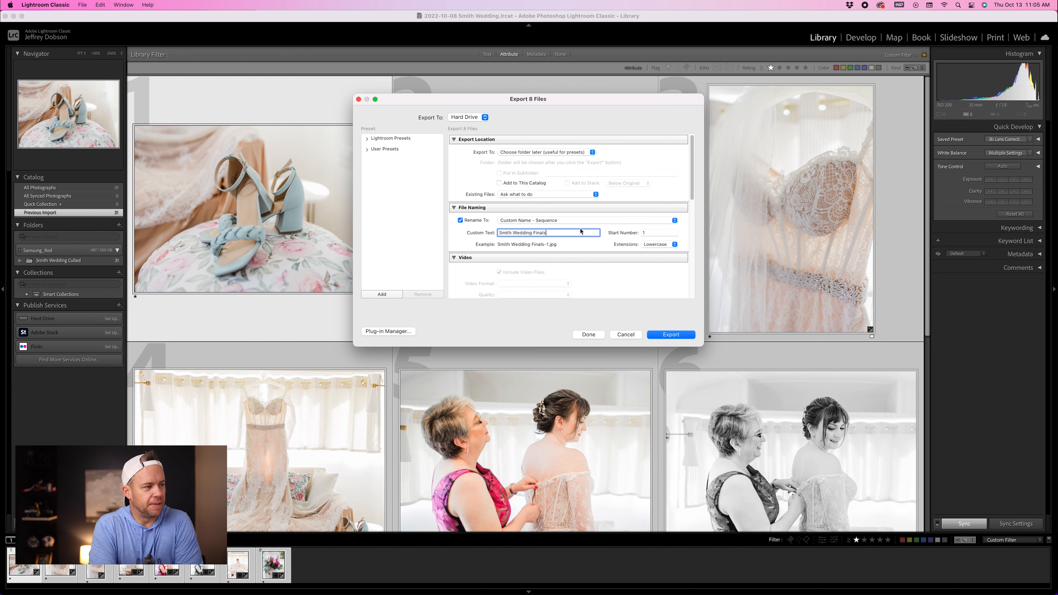
# Step: Review the export's file settings, image sizing, output sharpening, metadata, watermarking and post-processing options
pyautogui.scroll(-3, 581, 225)
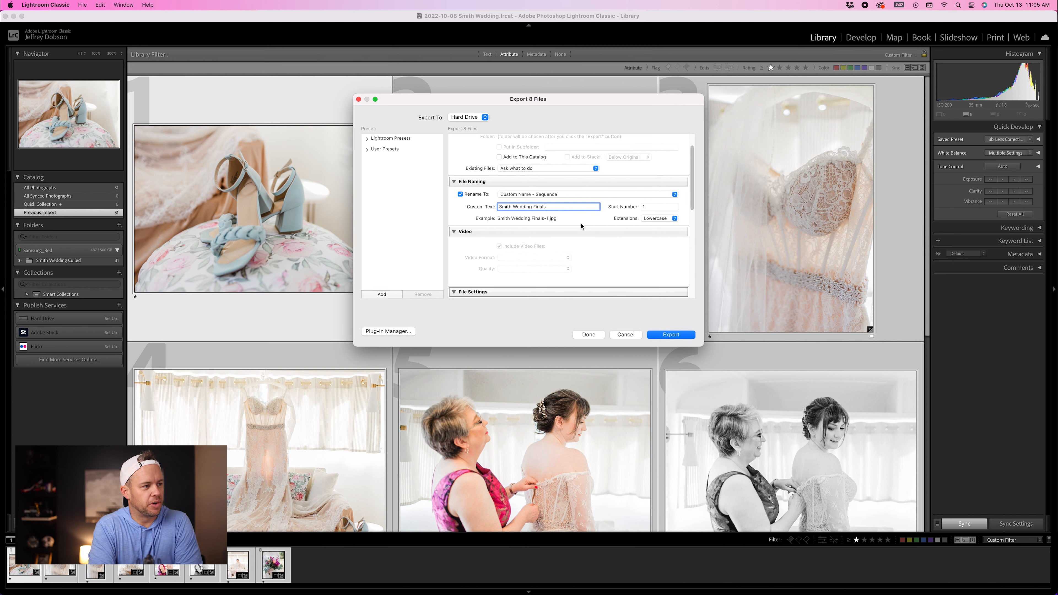
pyautogui.scroll(-2, 581, 226)
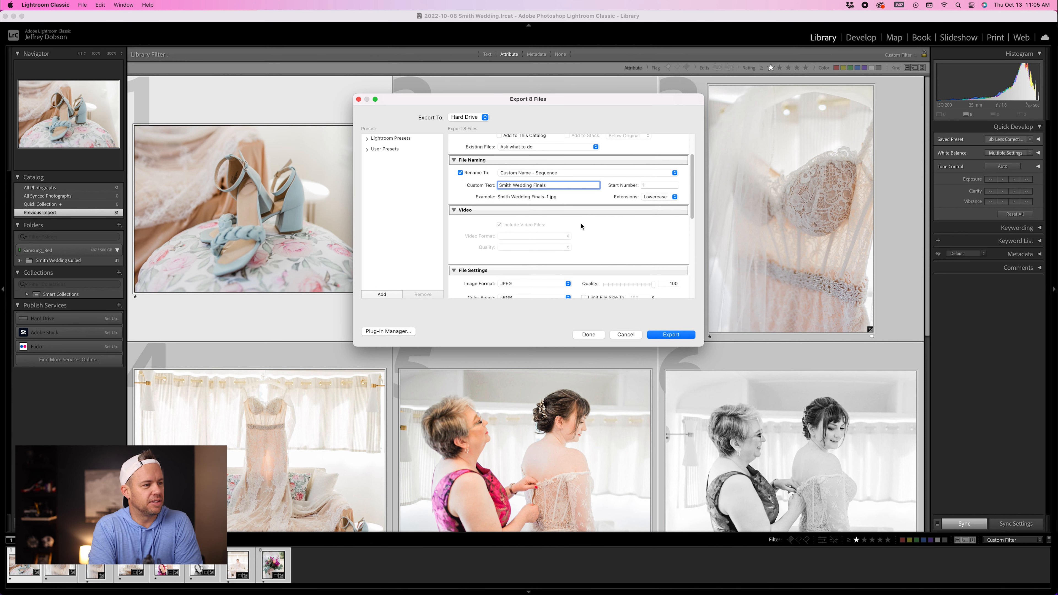
pyautogui.scroll(-7, 582, 225)
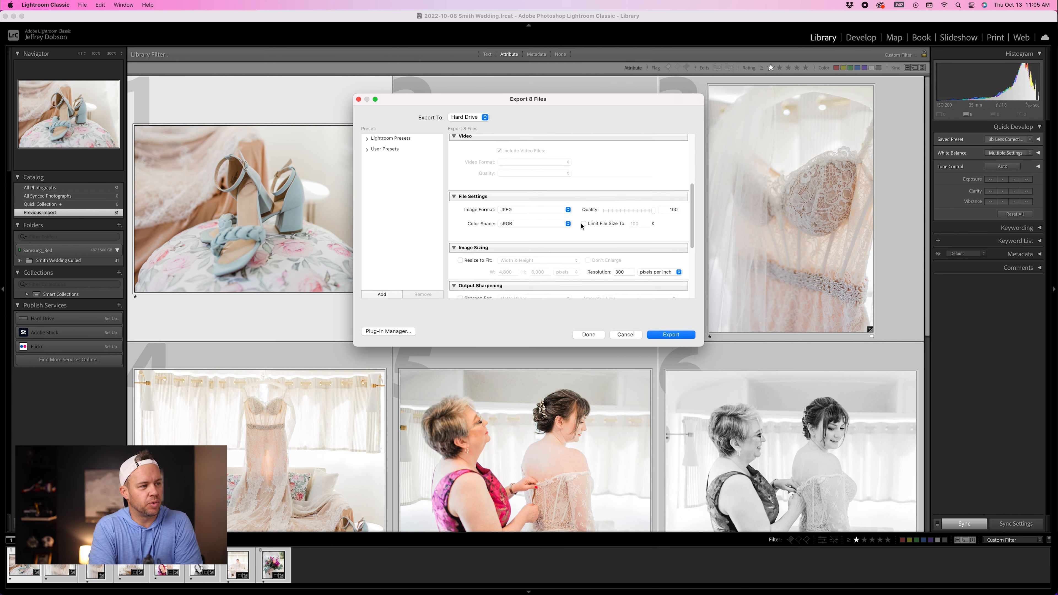
pyautogui.scroll(-2, 582, 226)
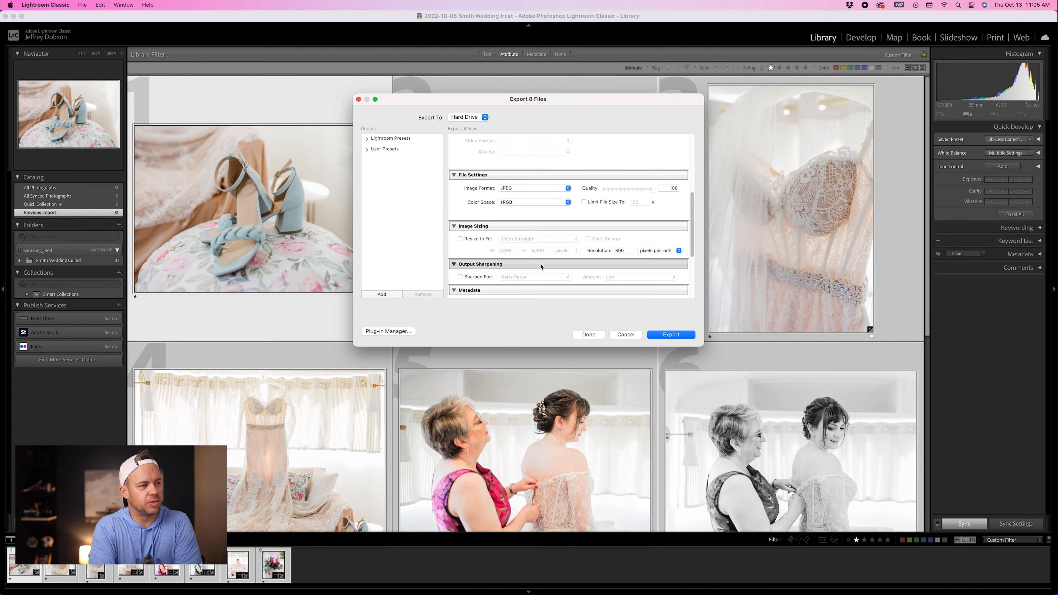
pyautogui.scroll(-8, 525, 268)
pyautogui.scroll(16, 507, 268)
pyautogui.scroll(-18, 507, 267)
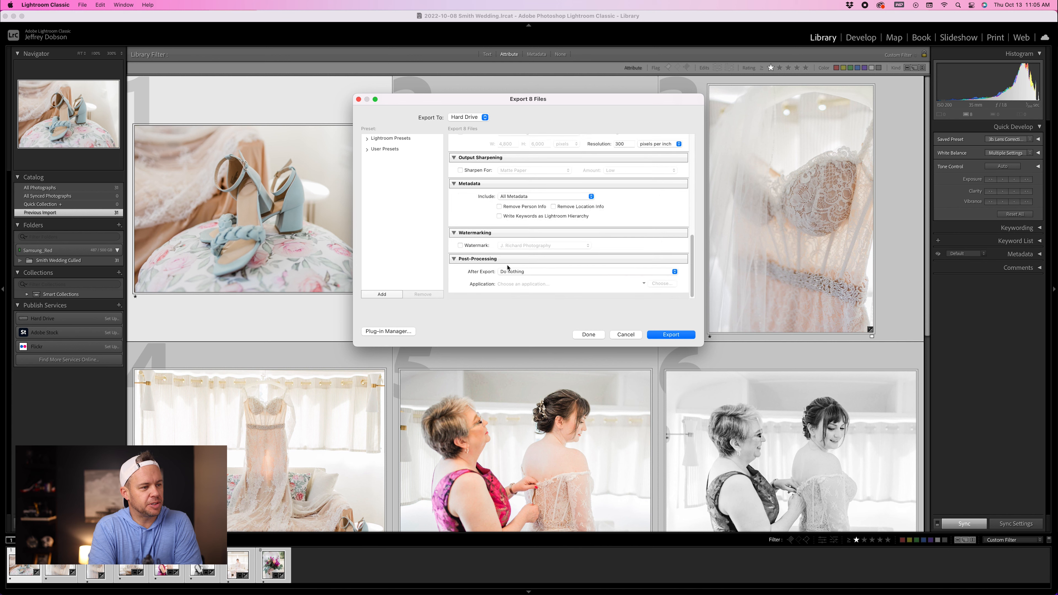
pyautogui.scroll(20, 507, 268)
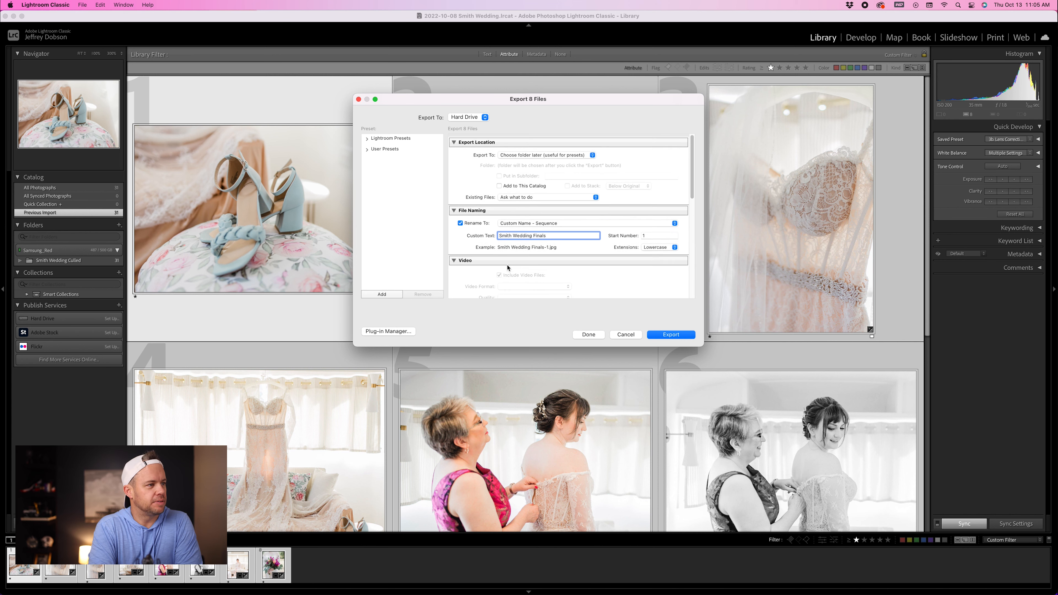
# Step: Start the export and choose the Smith Wedding FINALS folder inside the 2022-10-08 Smith Wedding folder on Samsung_Red
pyautogui.click(674, 335)
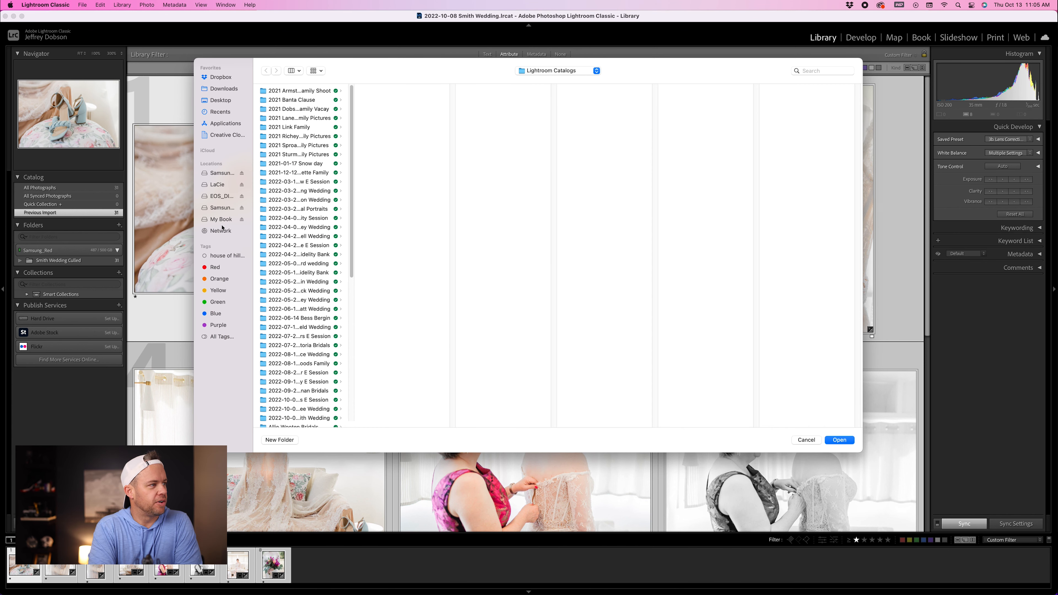
pyautogui.click(221, 207)
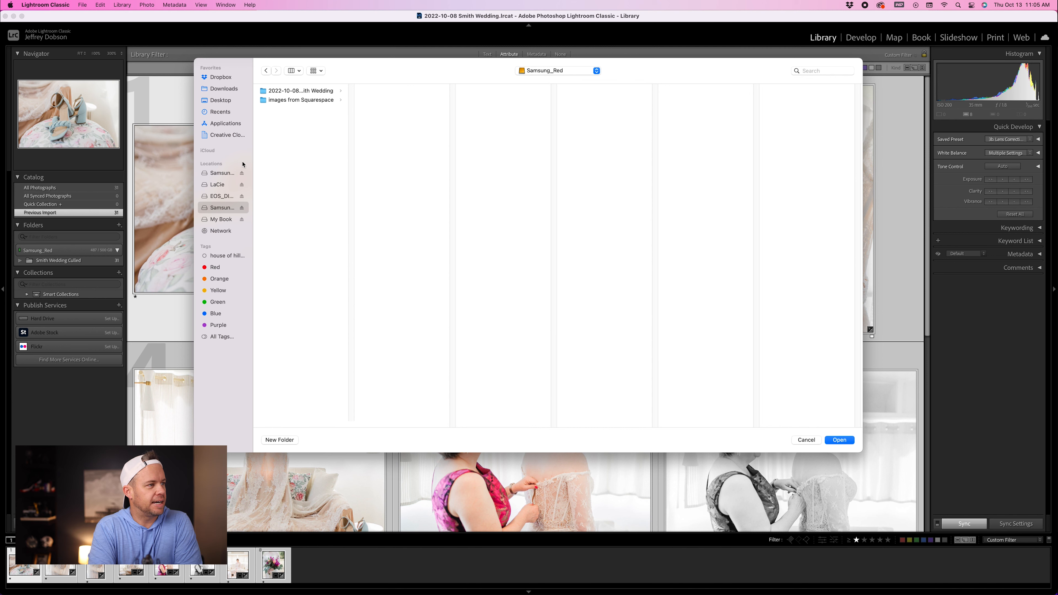
pyautogui.click(301, 91)
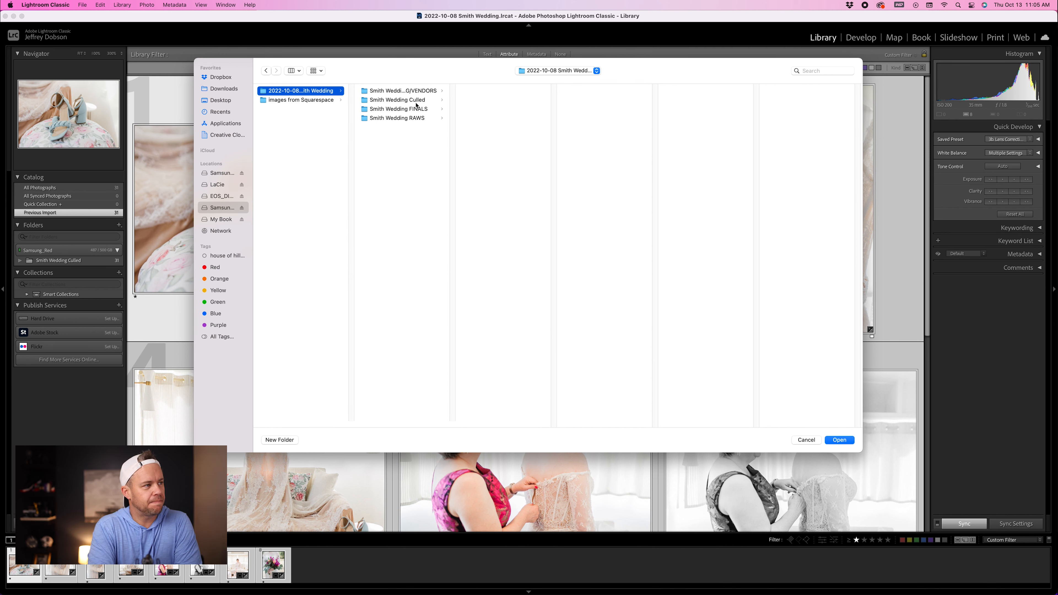
pyautogui.click(392, 110)
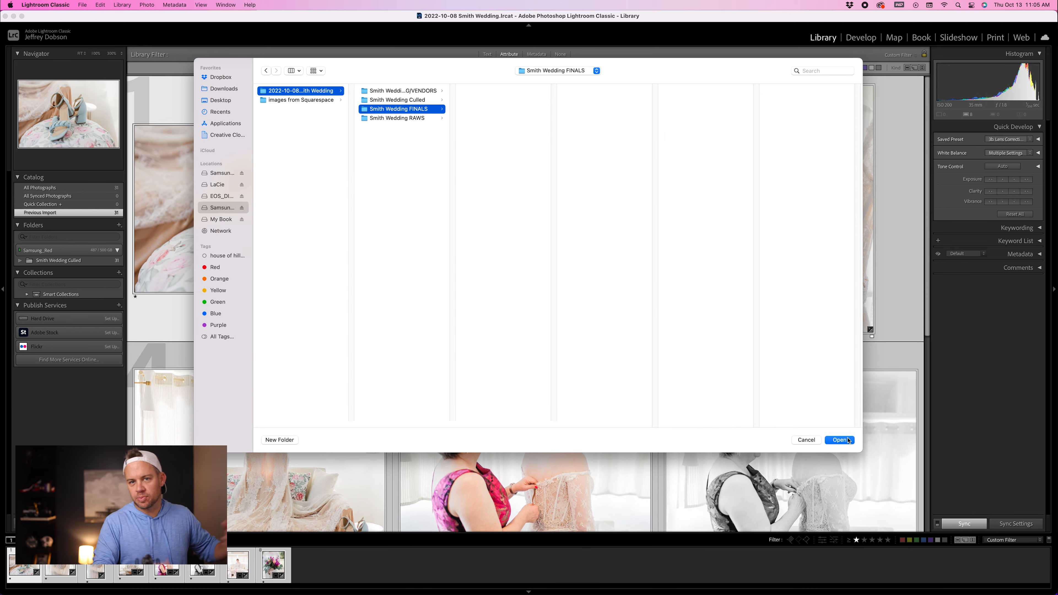